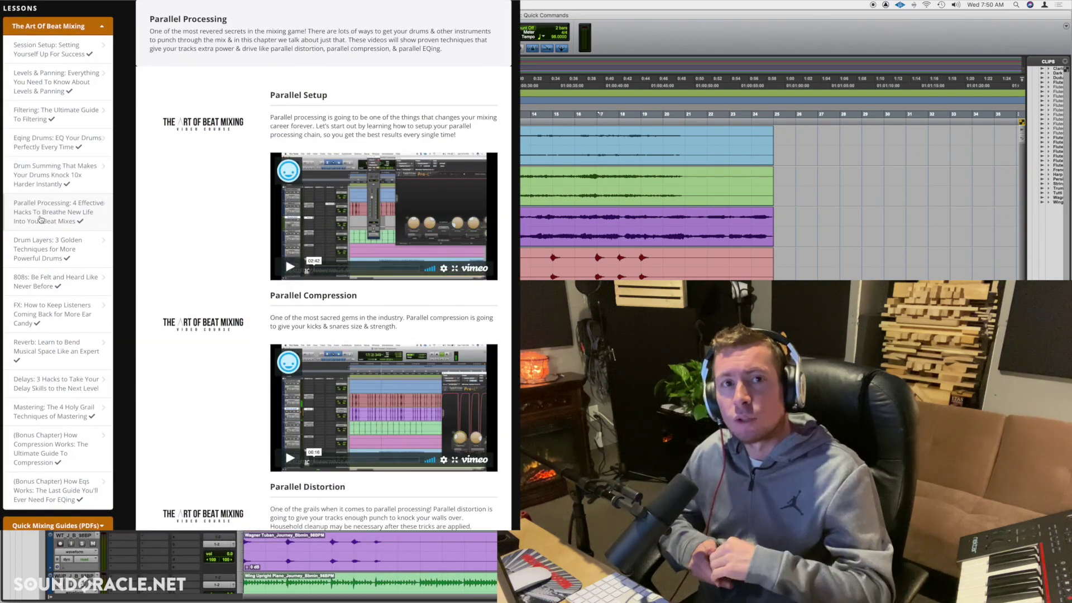
click(42, 255)
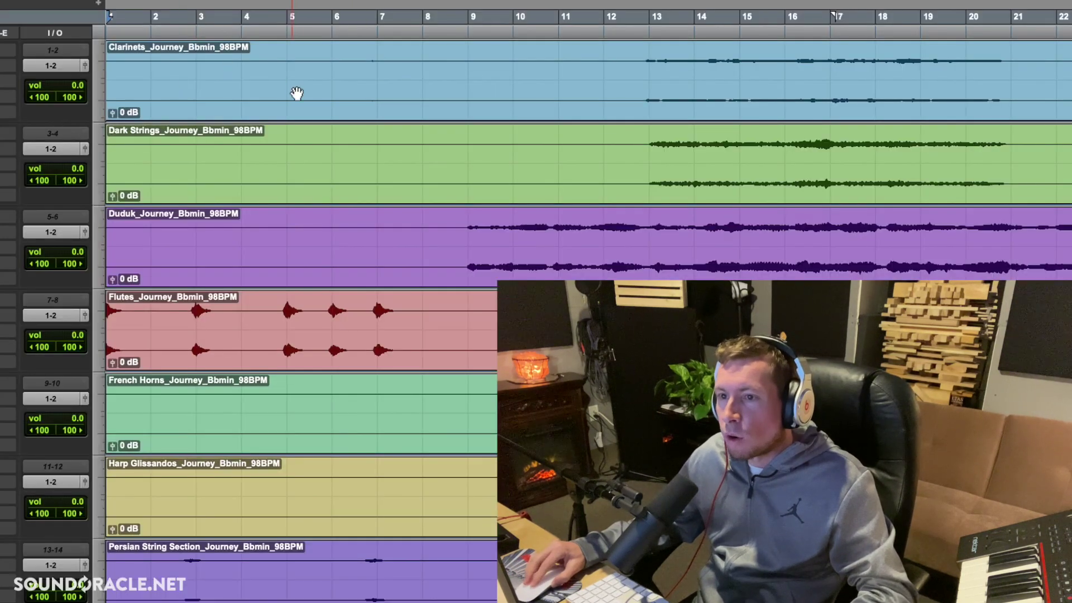
Try raising the clip gain of the Clarinets clip by about 10 dB and undo the change.
drag(247, 161, 247, 161)
drag(113, 112, 115, 100)
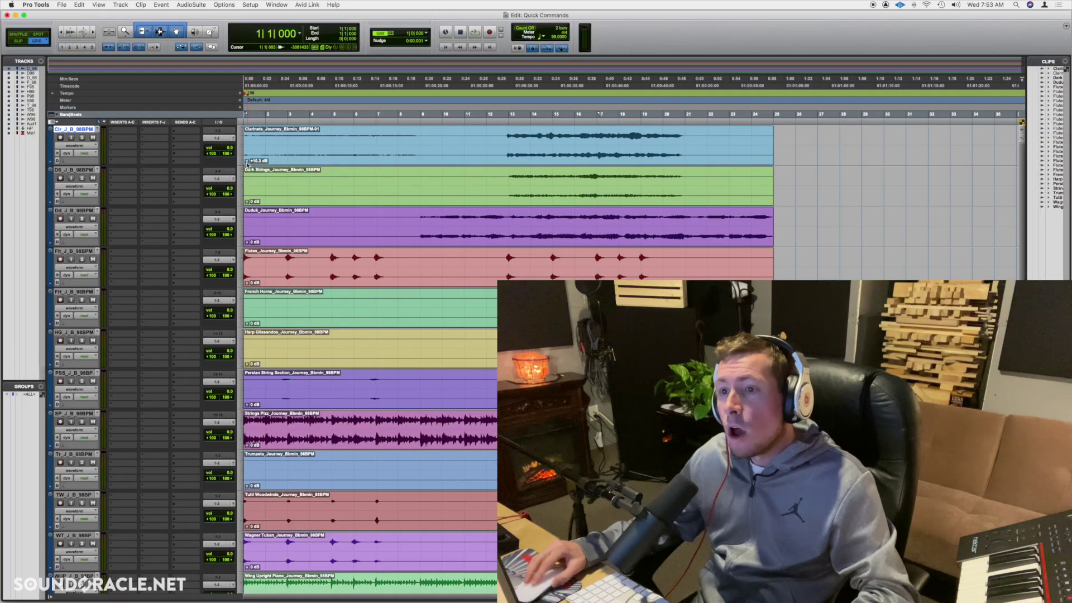
key(super+z)
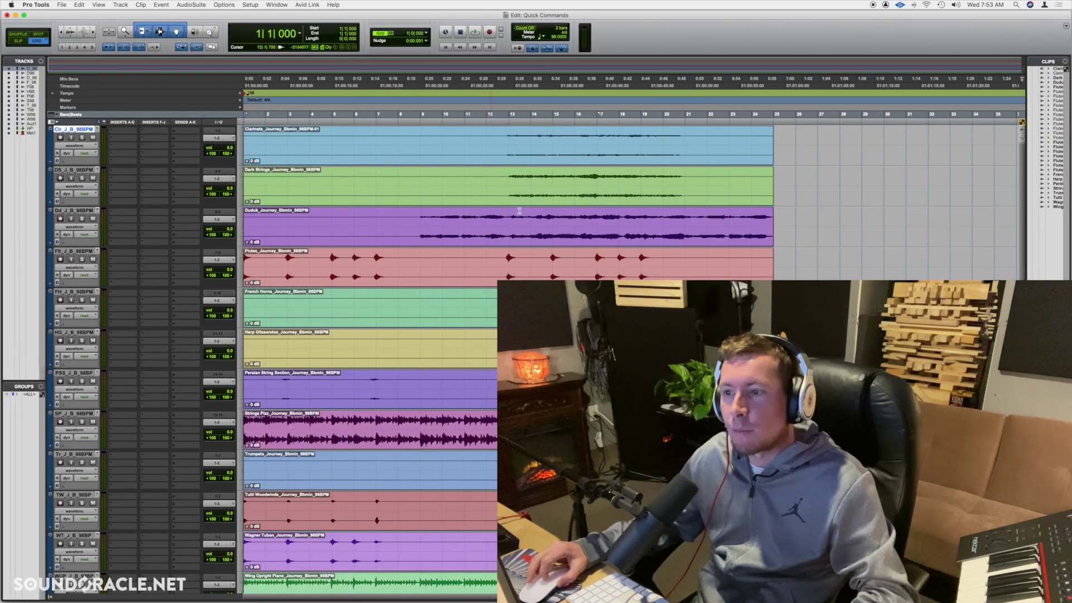
Select the clips on all instrument tracks from Clarinets to Wing Upright Piano and lower their clip gain to -5.0 dB.
scroll(113, 229, down, 5)
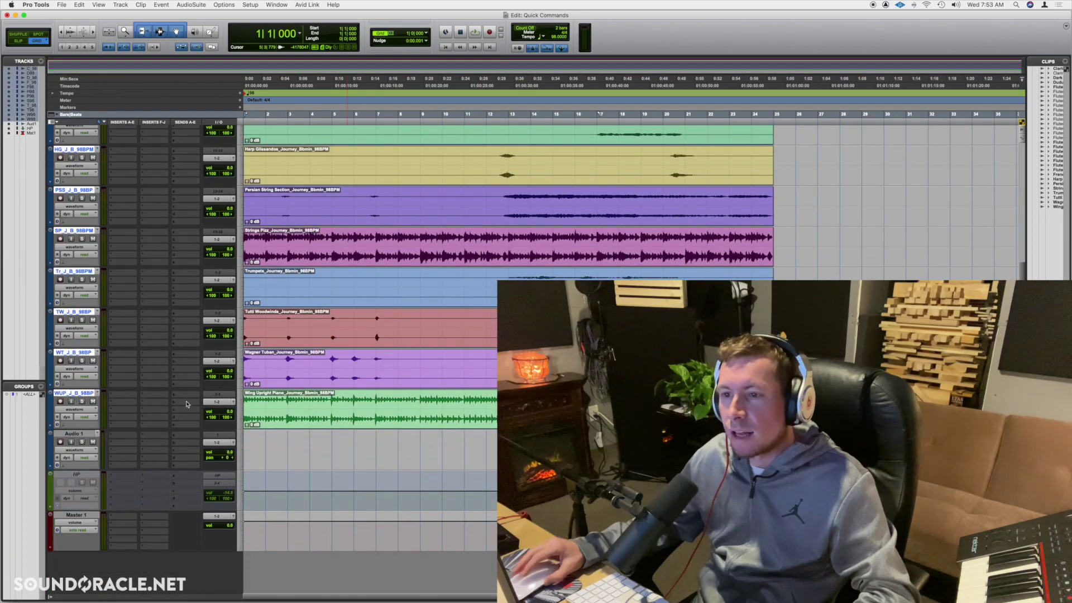
click(319, 413)
scroll(321, 416, up, 5)
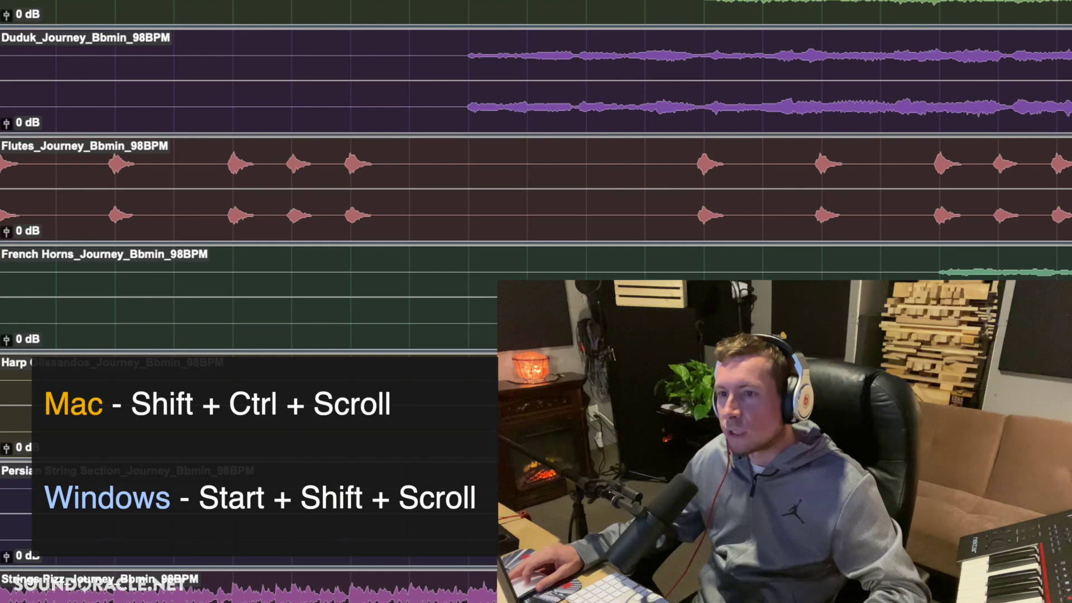
drag(7, 122, 7, 149)
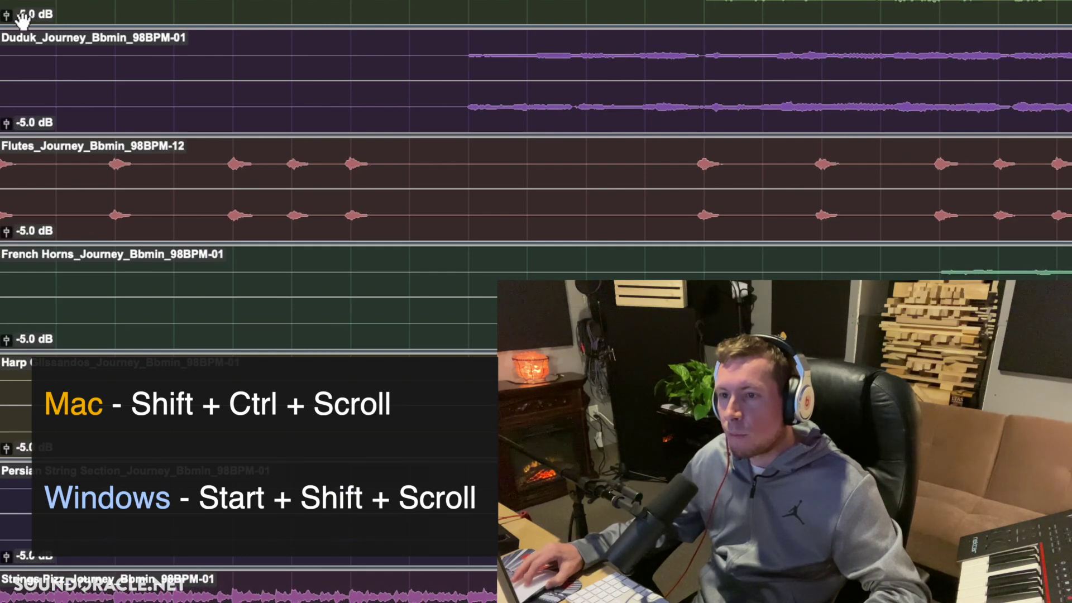
Raise the clip gain of all selected instrument clips to +2.0 dB and bring it back down to -5.5 dB.
drag(7, 13, 93, 3)
scroll(99, 4, up, 5)
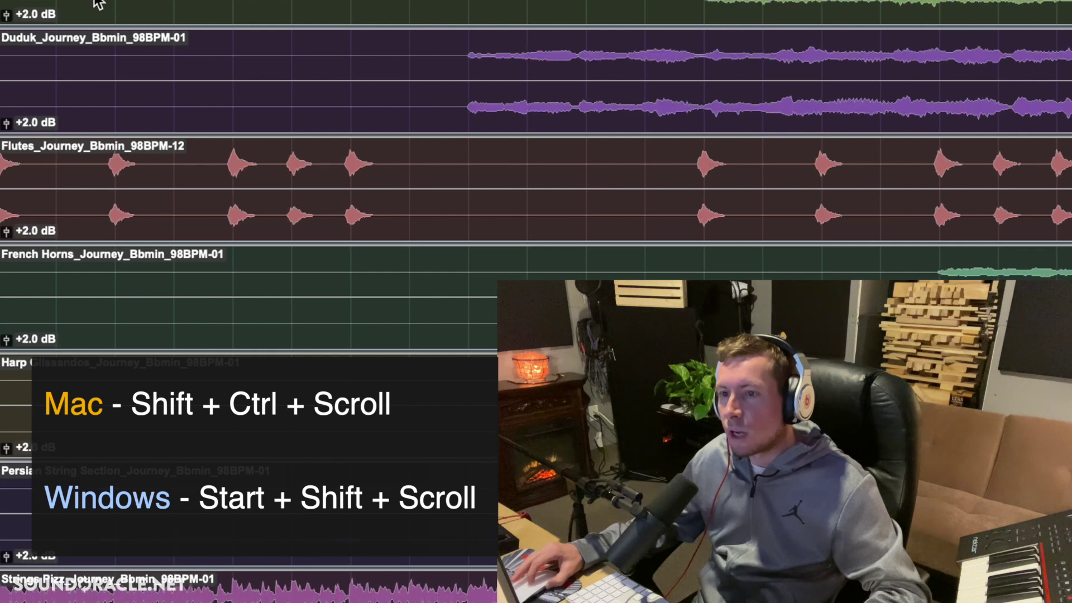
scroll(95, 3, down, 8)
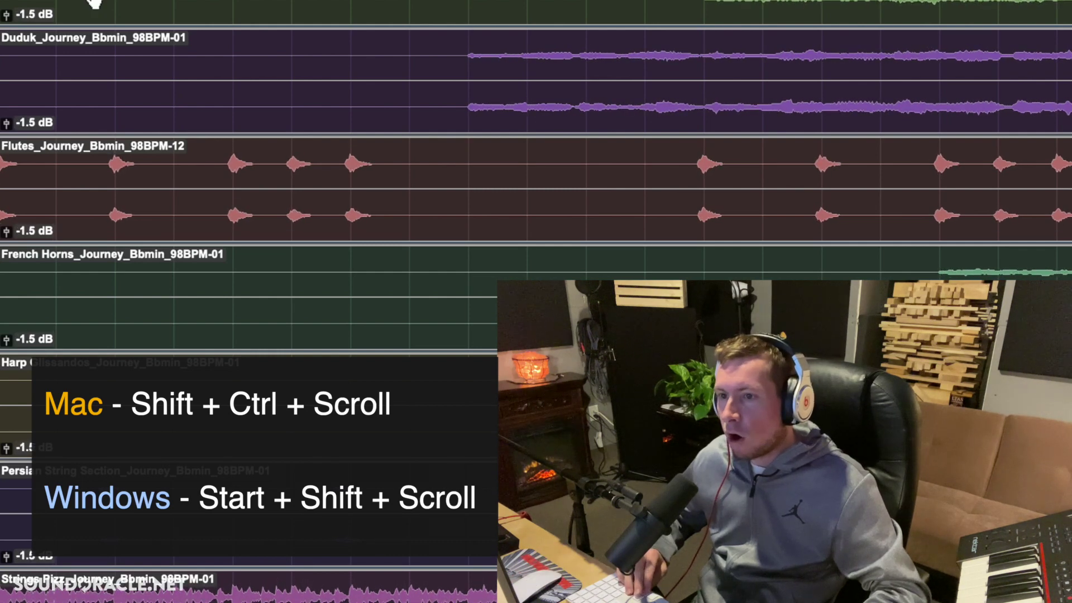
scroll(95, 3, down, 5)
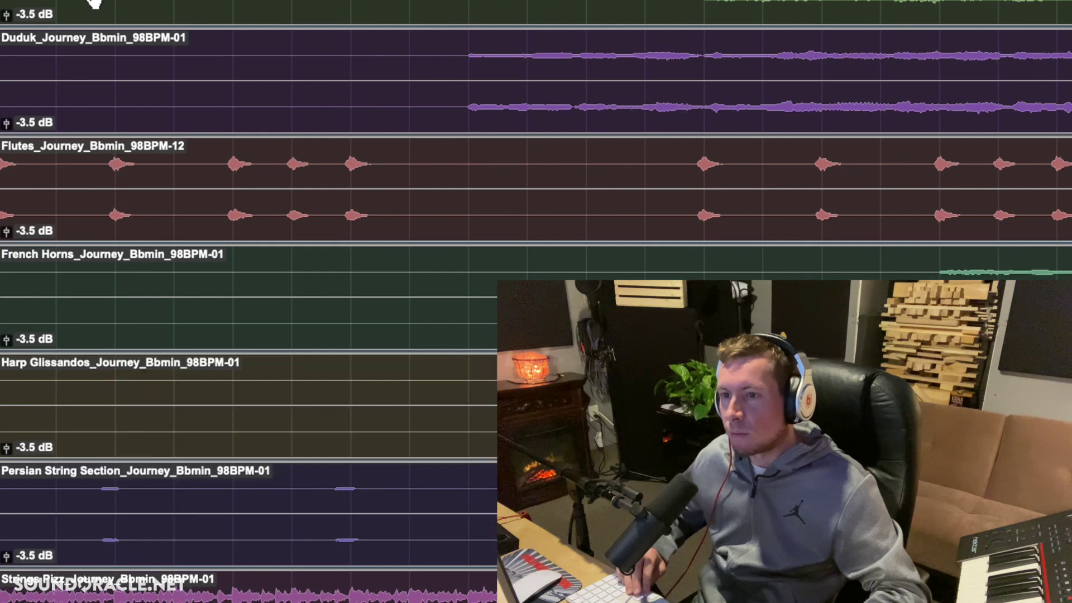
scroll(95, 3, down, 3)
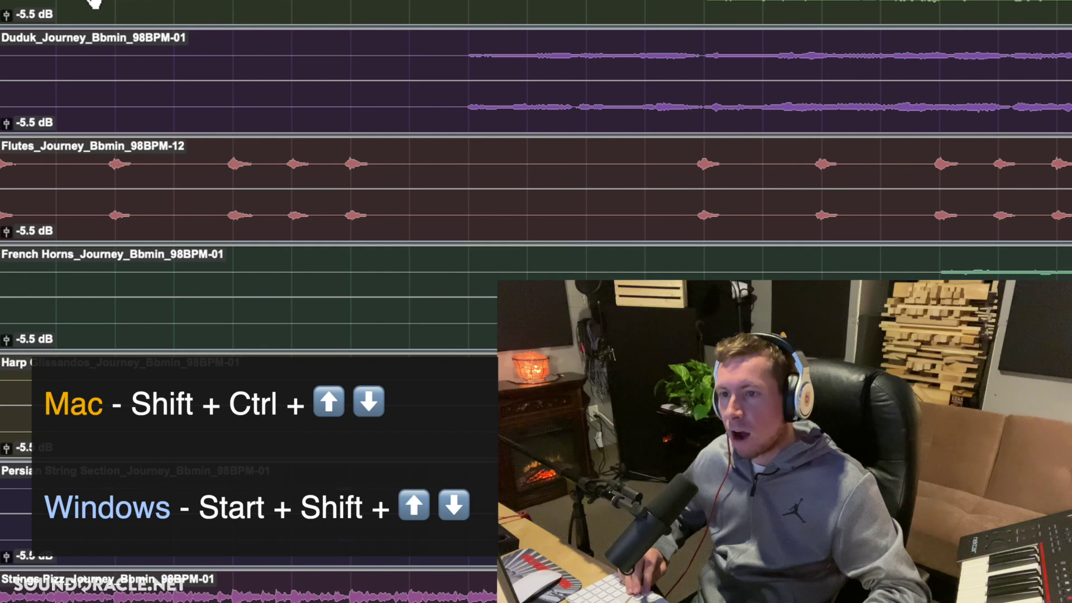
Nudge the clip gain of the selected instrument clips up to +1.0 dB in 0.5 dB increments.
key(ctrl+shift+Up)
key(ctrl+shift+Up)
key(ctrl+shift+Up)
key(ctrl+shift+Up)
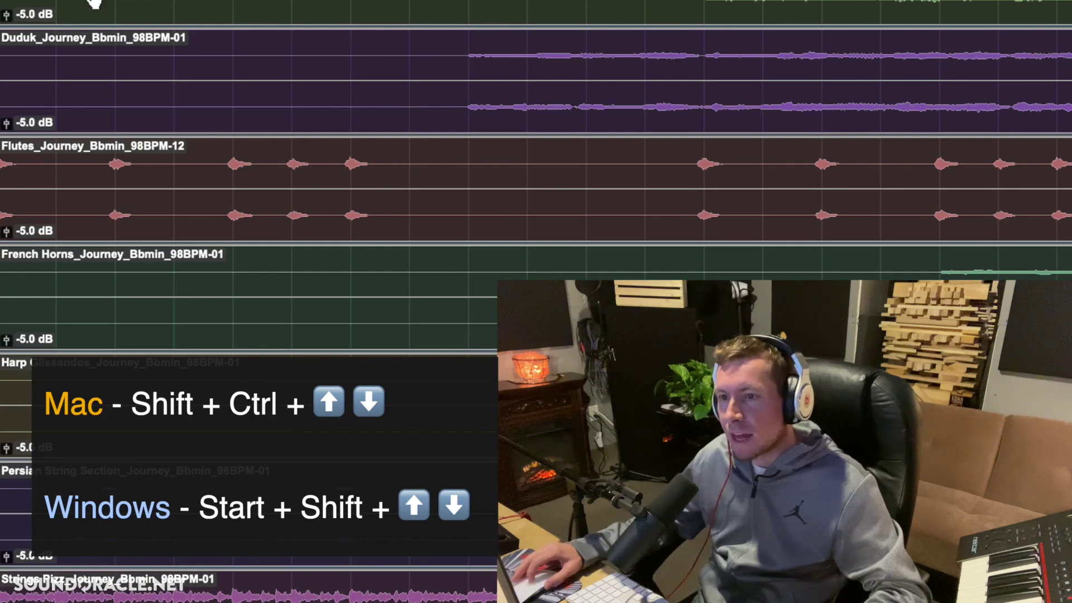
key(ctrl+shift+Up)
key(ctrl+shift+Up)
key(ctrl+shift+Up)
key(ctrl+shift+Up)
key(ctrl+shift+Up)
key(ctrl+shift+Up)
key(ctrl+shift+Up)
key(ctrl+shift+Up)
key(ctrl+shift+Up)
key(ctrl+shift+Up)
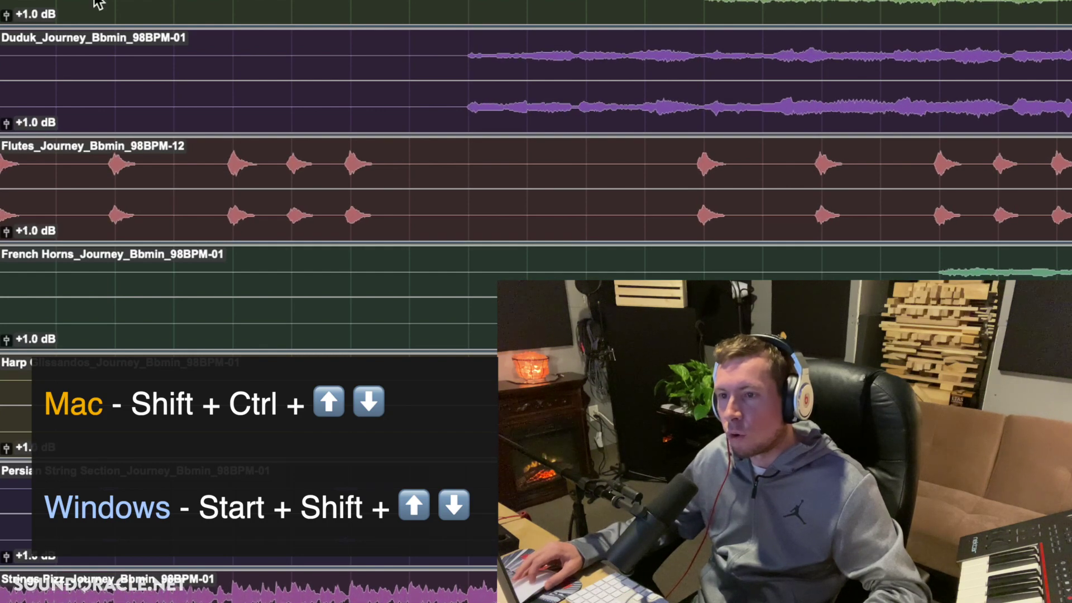
Nudge the clip gain of all selected instrument clips down to -9.0 dB.
key(ctrl+shift+Down)
key(ctrl+shift+Down)
key(ctrl+shift+Down)
key(ctrl+shift+Down)
key(ctrl+shift+Down)
key(ctrl+shift+Down)
key(ctrl+shift+Down)
key(ctrl+shift+Down)
key(ctrl+shift+Down)
key(ctrl+shift+Down)
key(ctrl+shift+Down)
key(ctrl+shift+Down)
key(ctrl+shift+Down)
key(ctrl+shift+Down)
key(ctrl+shift+Down)
key(ctrl+shift+Down)
key(ctrl+shift+Down)
key(ctrl+shift+Down)
key(ctrl+shift+Down)
key(ctrl+shift+Down)
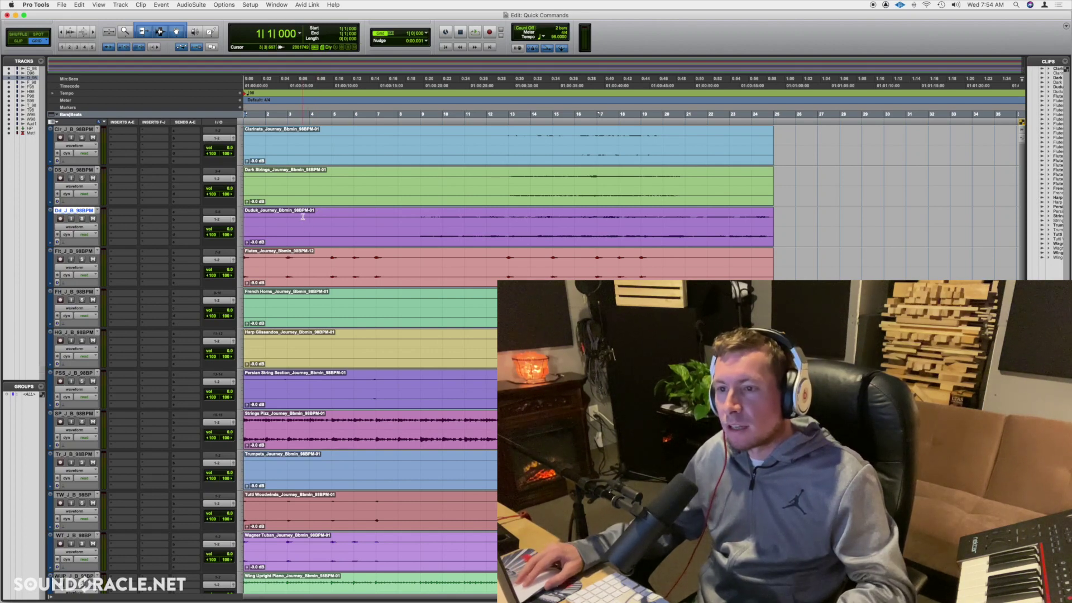
Try splitting the Duduk clip at bars 3 and 4, select the piece between the cuts, and undo the splits.
click(295, 217)
key(b)
click(305, 223)
key(b)
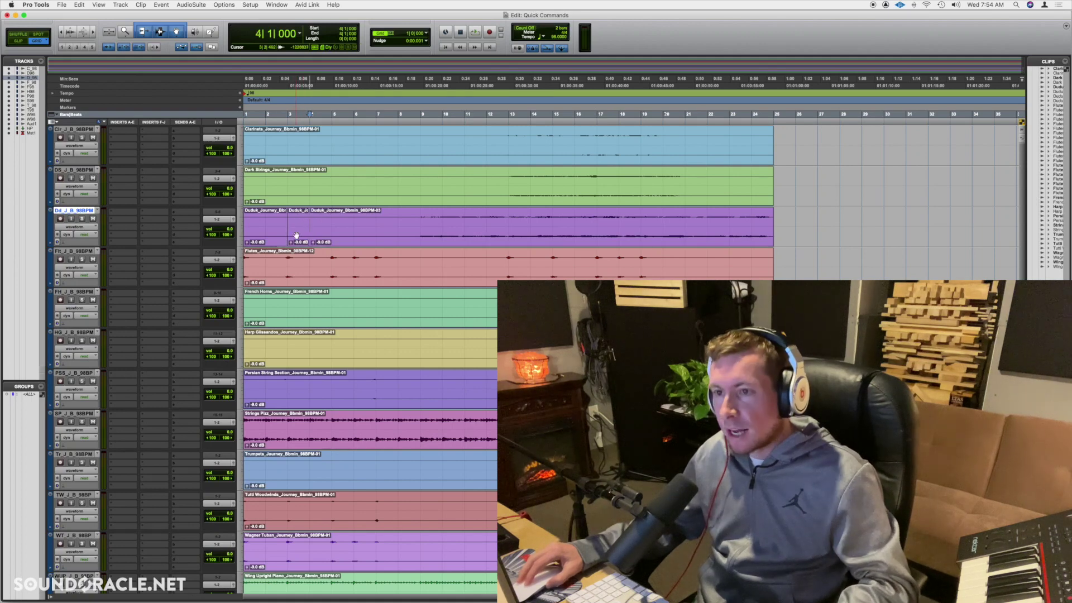
click(298, 233)
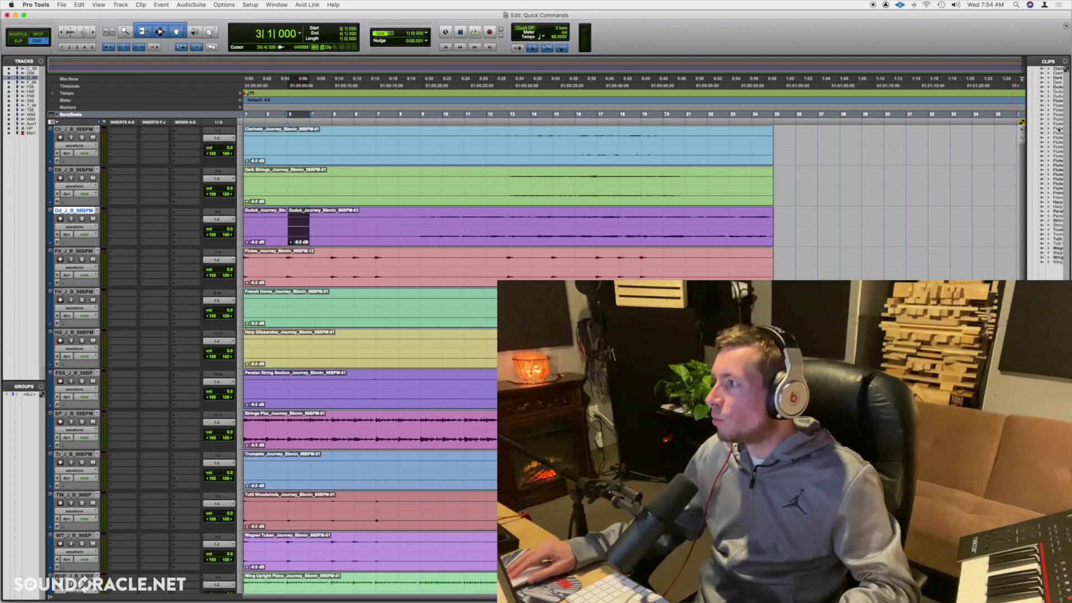
key(super+z)
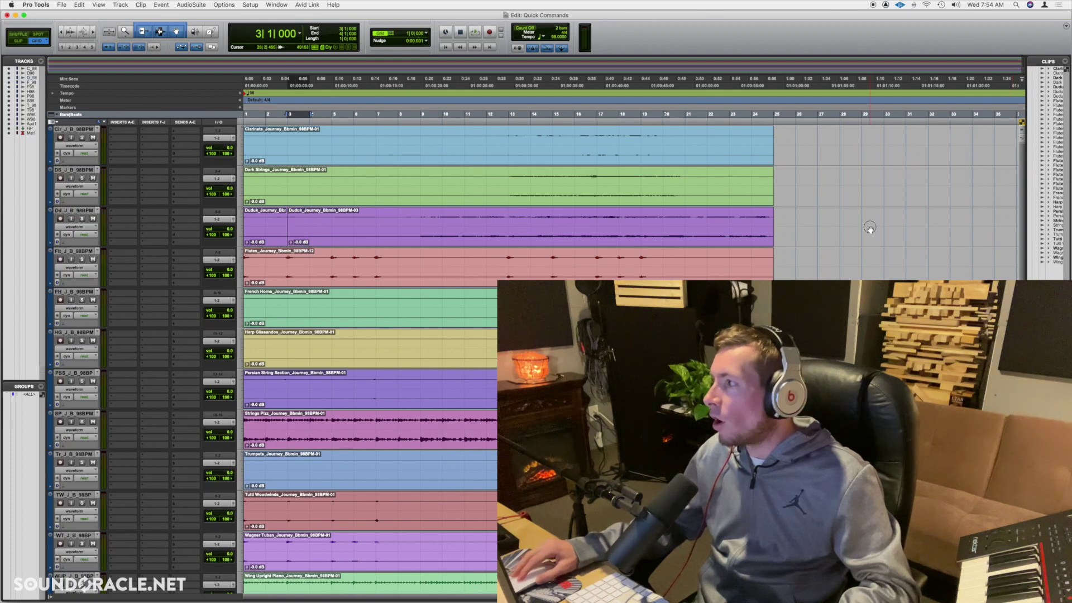
key(super+z)
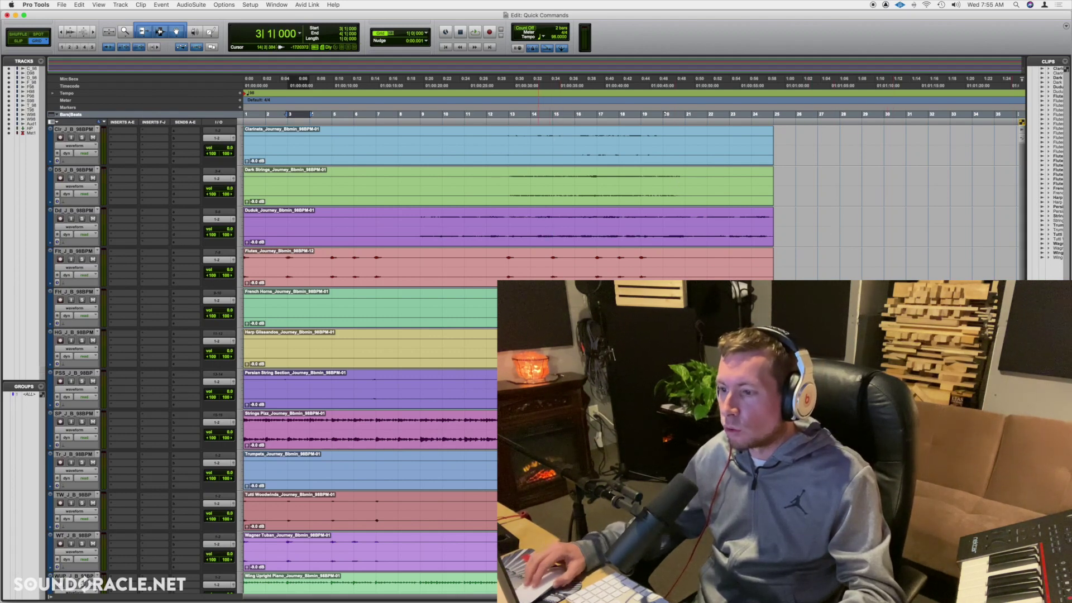
Select all unused clips in the session and permanently delete their source files from disk.
key(ctrl+alt+Down)
key(ctrl+alt+Up)
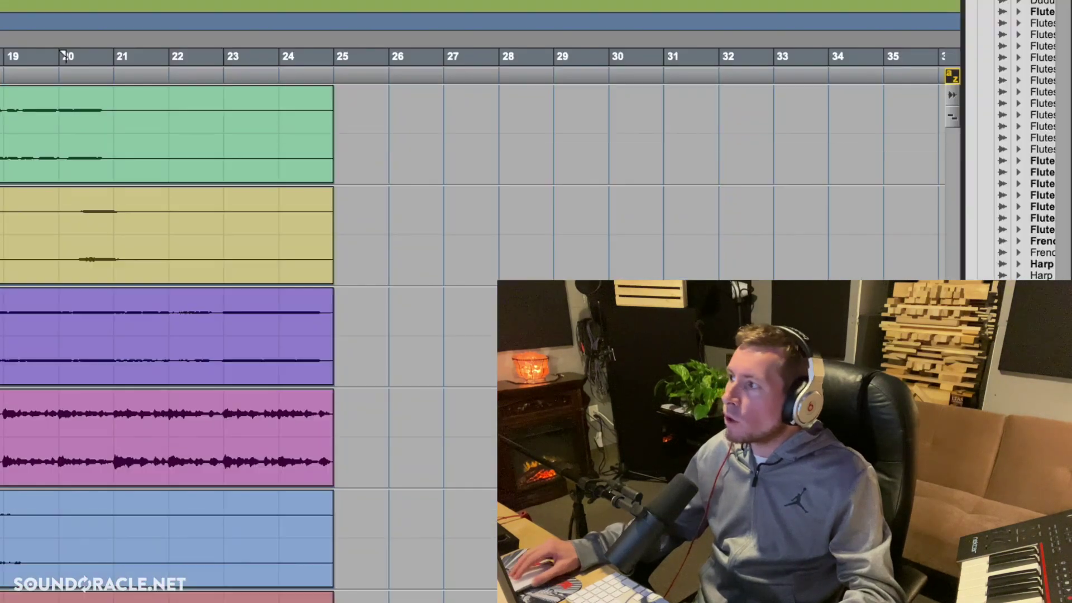
scroll(665, 114, up, 4)
click(526, 104)
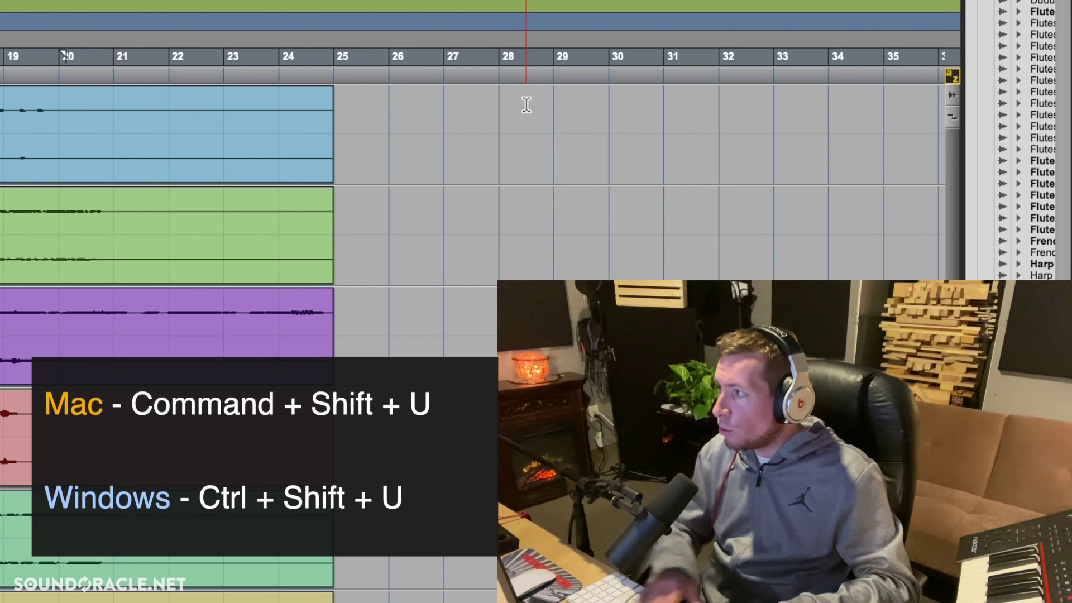
key(super+shift+u)
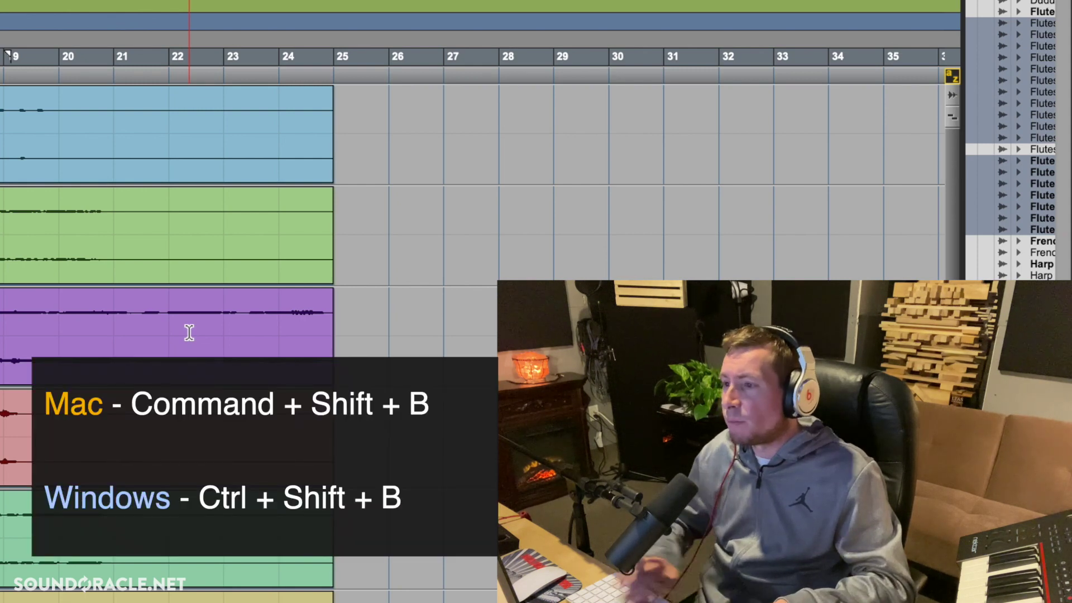
key(super+shift+b)
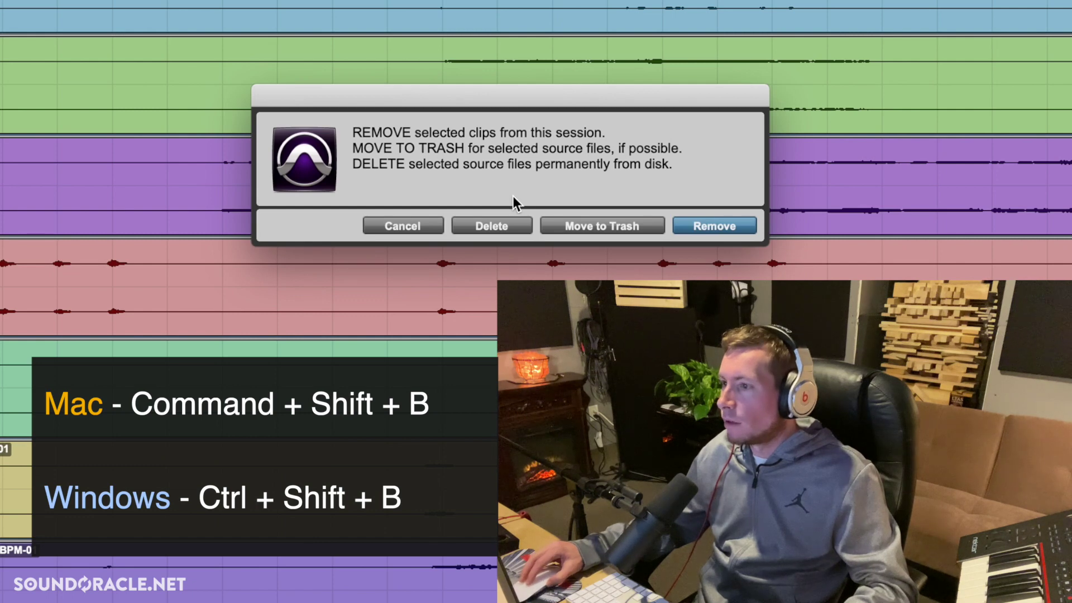
click(510, 223)
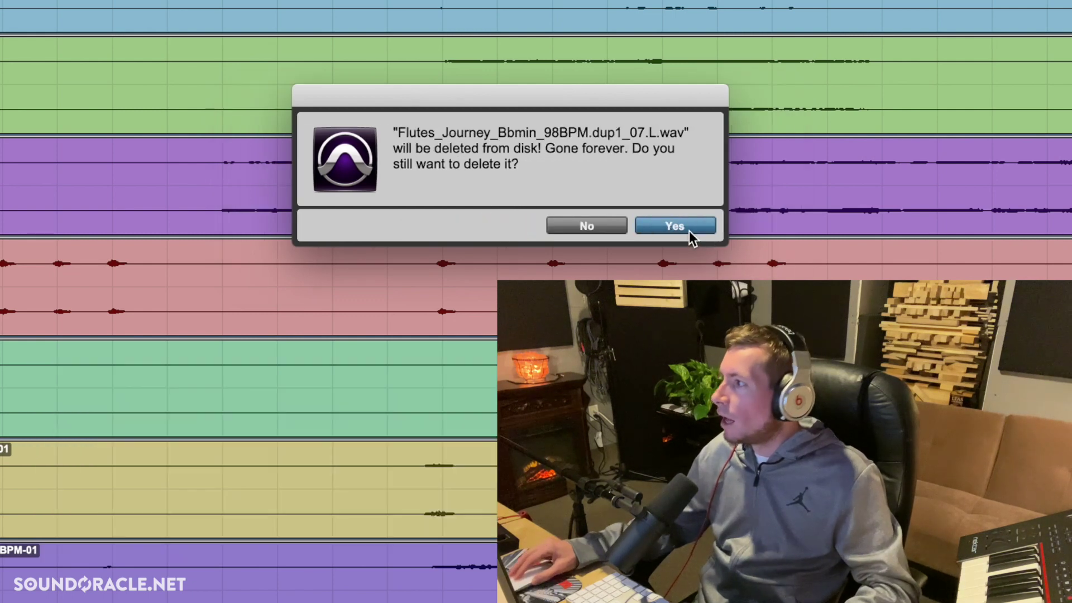
click(692, 227)
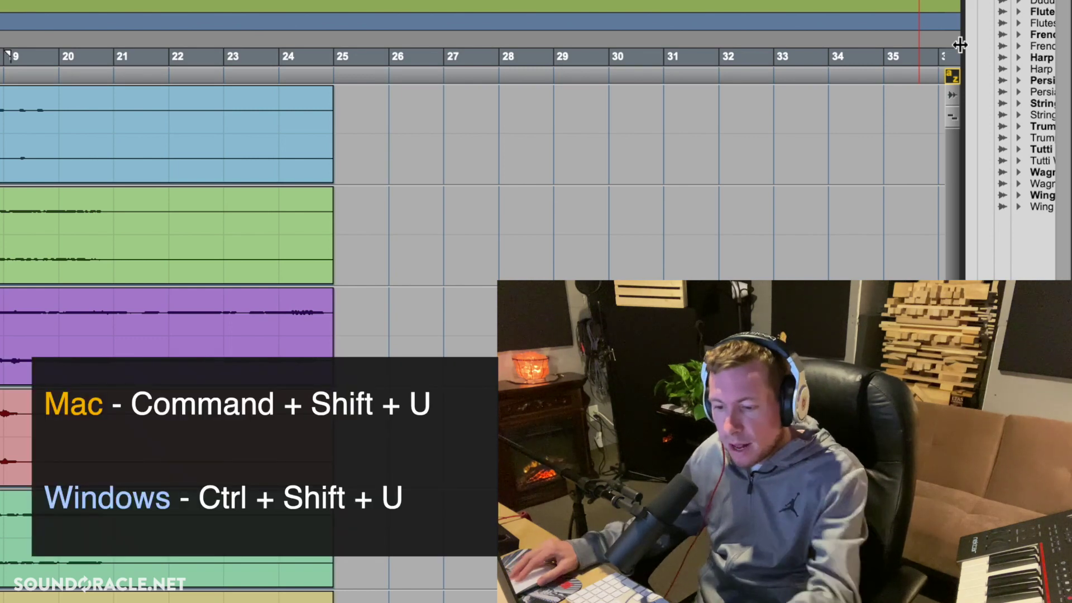
click(820, 94)
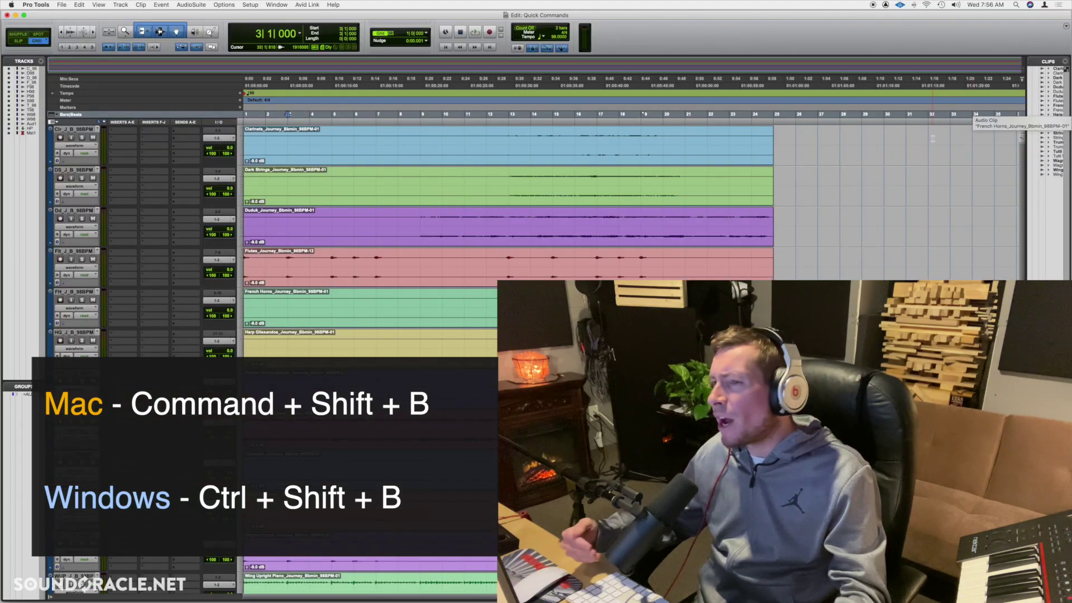
click(631, 195)
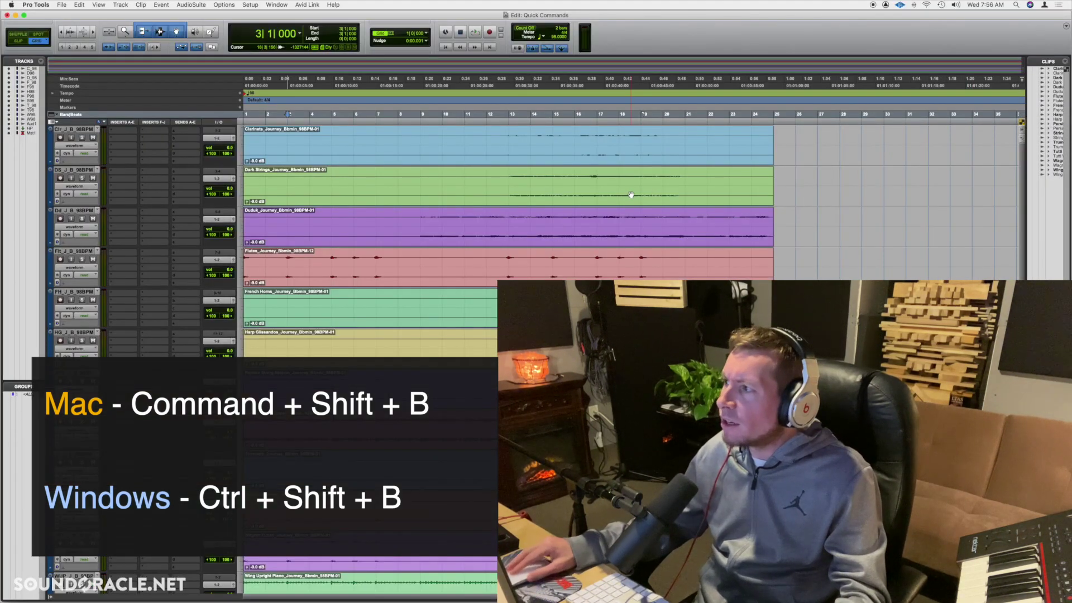
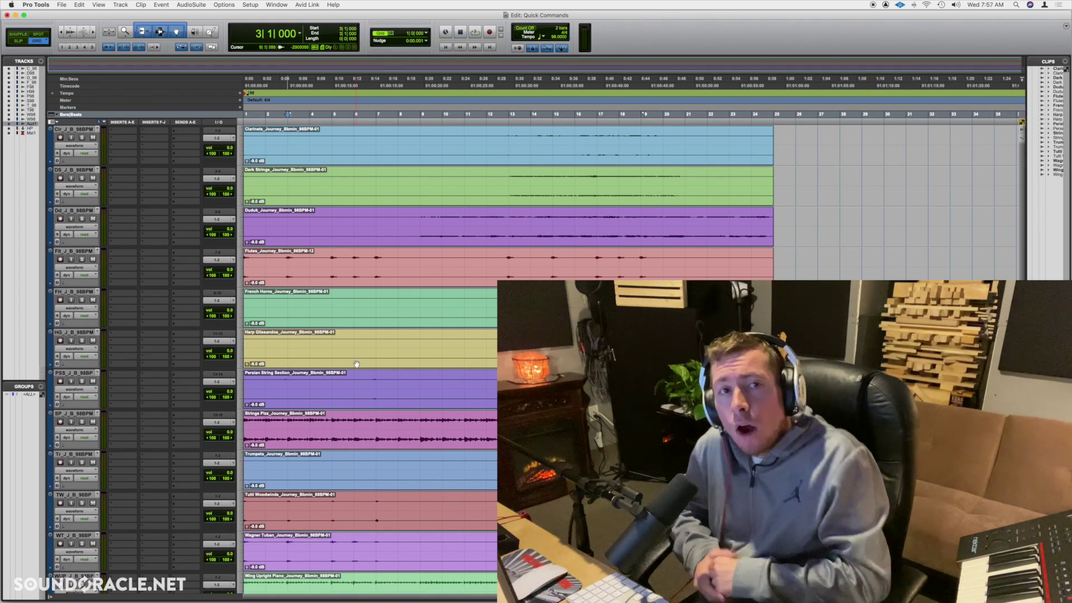
Try recording a take on the Audio 1 track from the session start and discard it while recording.
scroll(325, 461, down, 5)
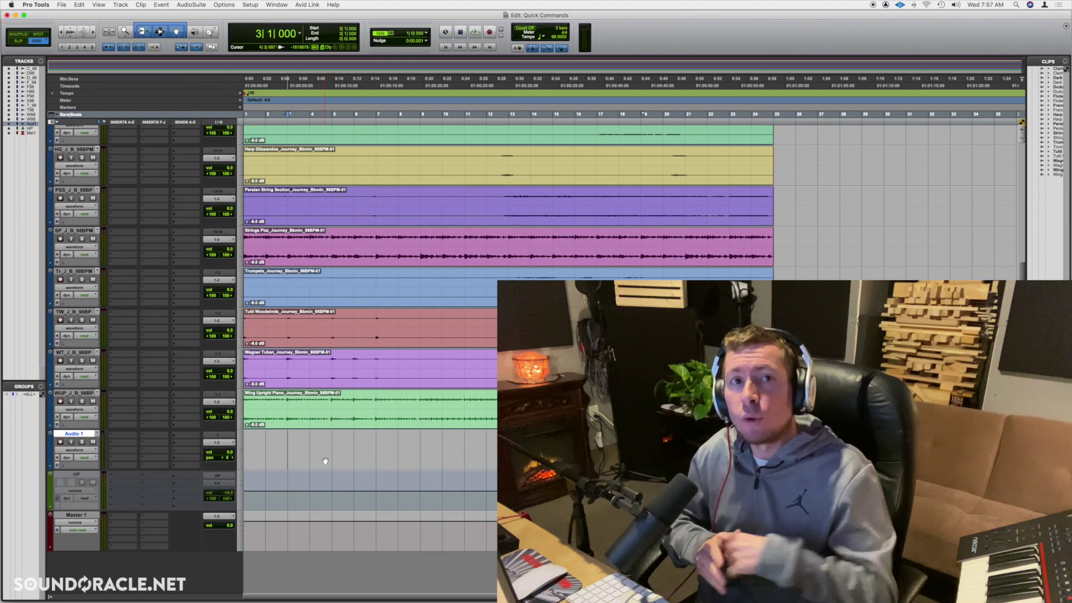
key(Return)
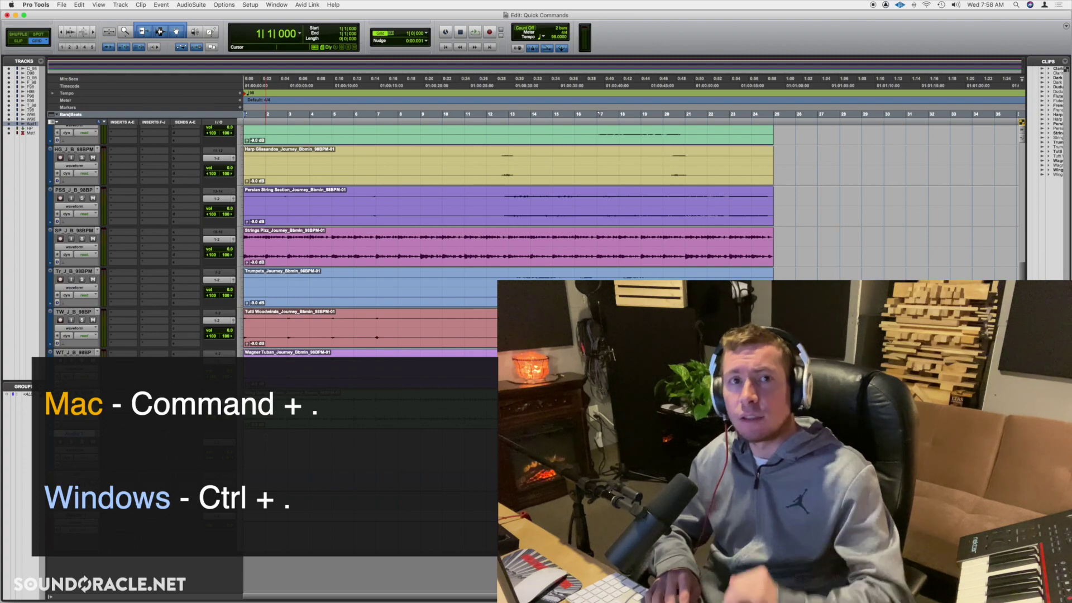
key(super+space)
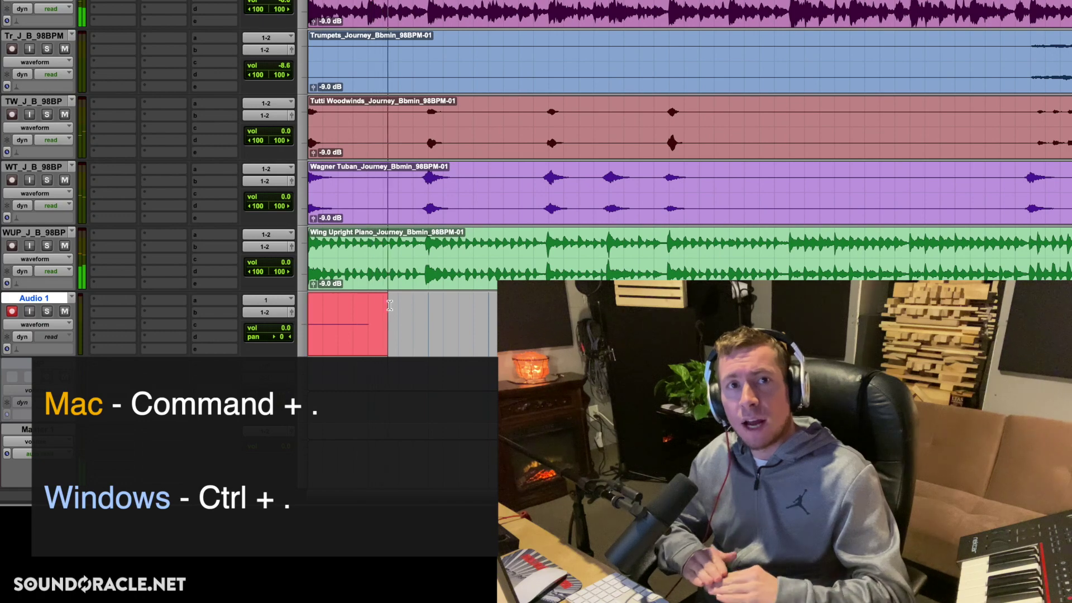
key(super+period)
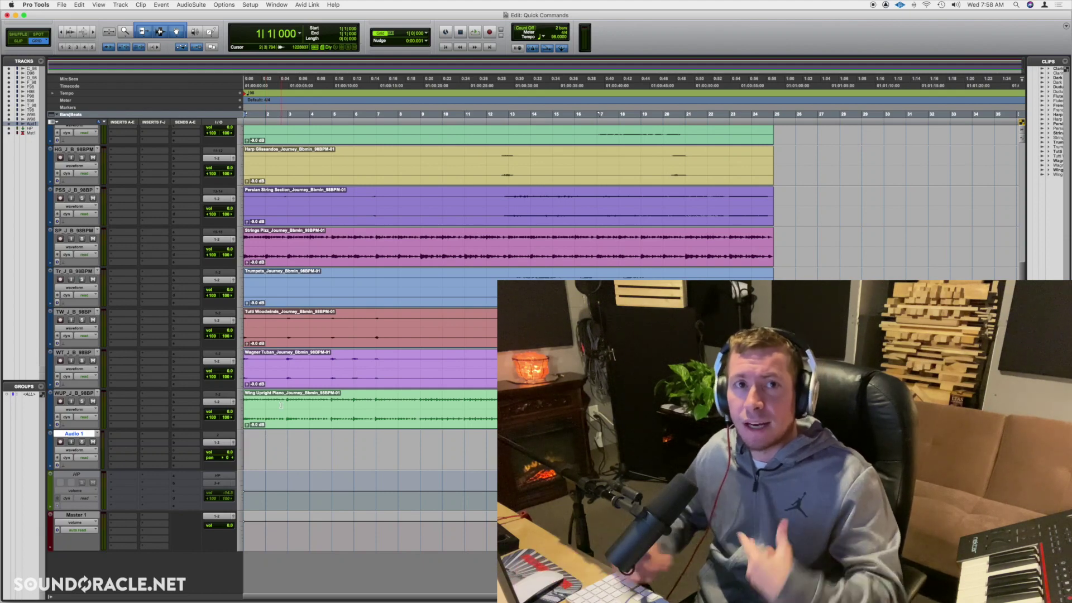
Select the Flutes track, open the Commit Tracks options for it, and cancel them.
scroll(284, 440, up, 5)
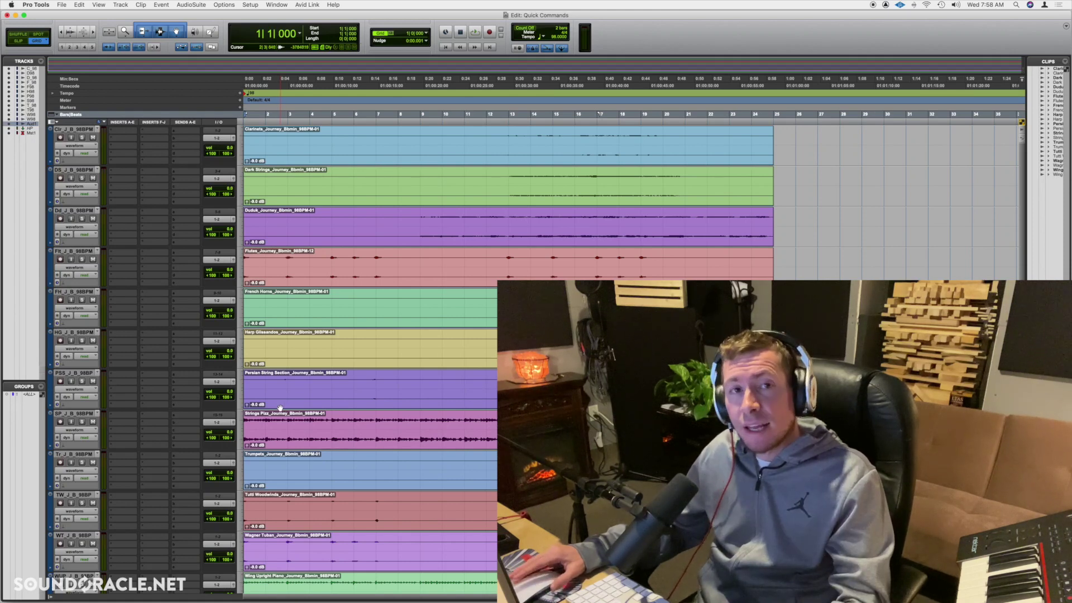
click(78, 252)
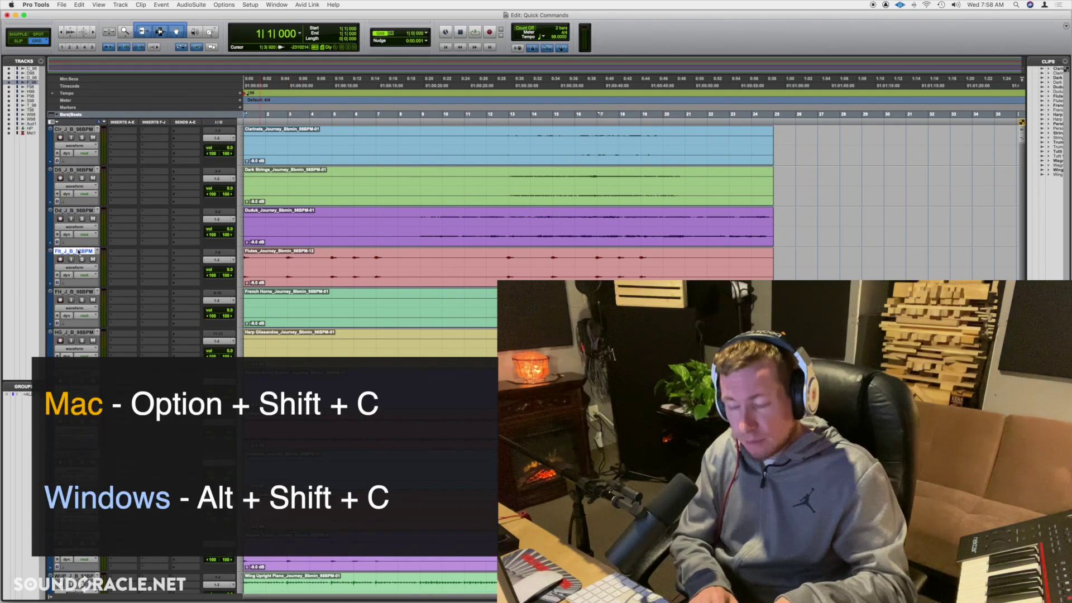
key(alt+shift+c)
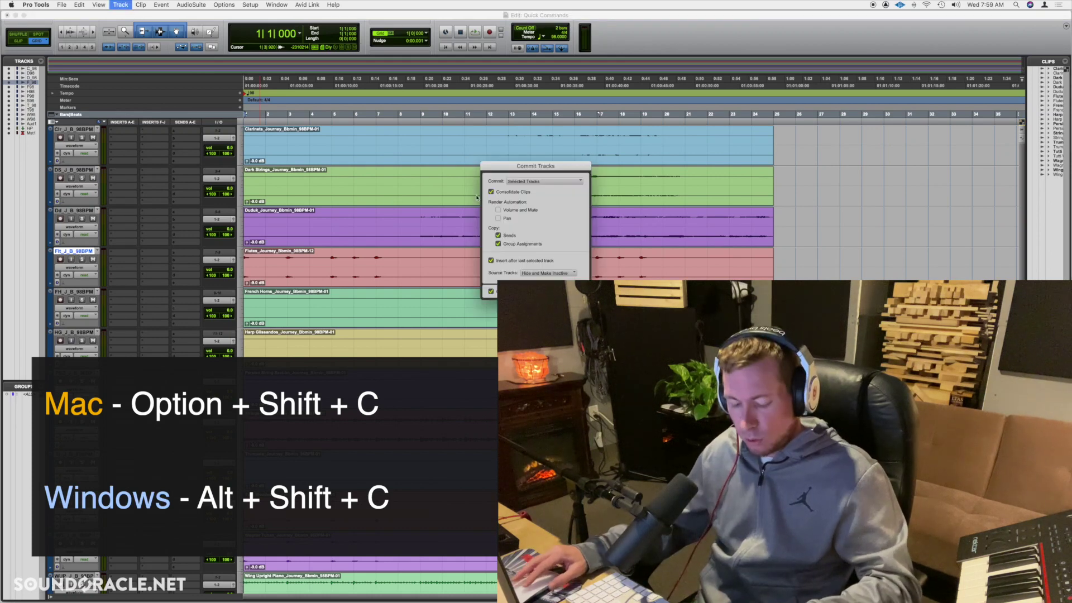
key(Escape)
Add the FabFilter Pro-Q 3 plug-in to the first insert slot of the Flutes track.
click(125, 252)
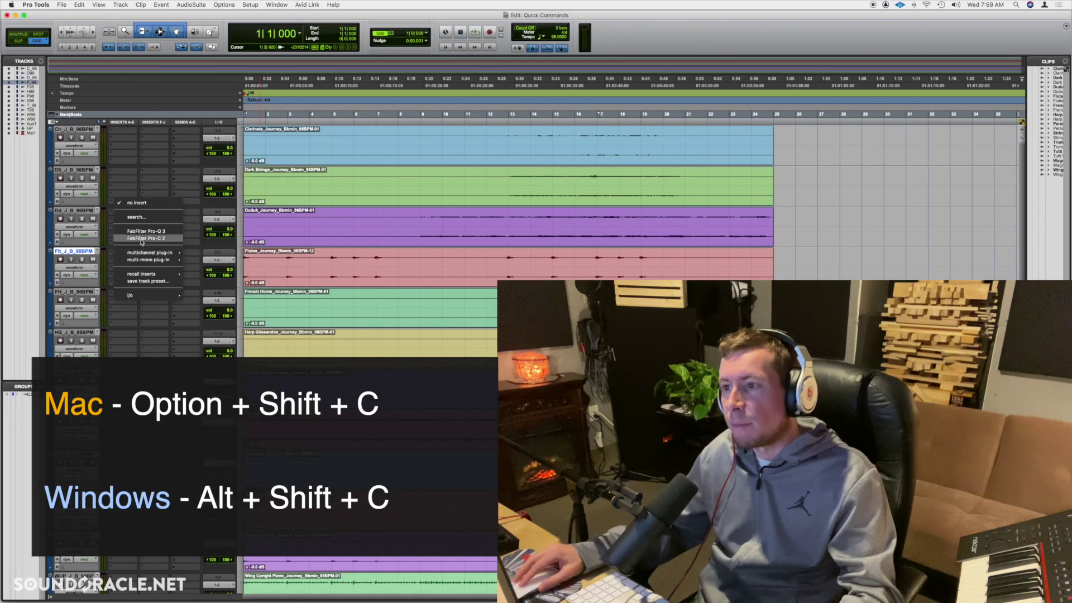
click(147, 230)
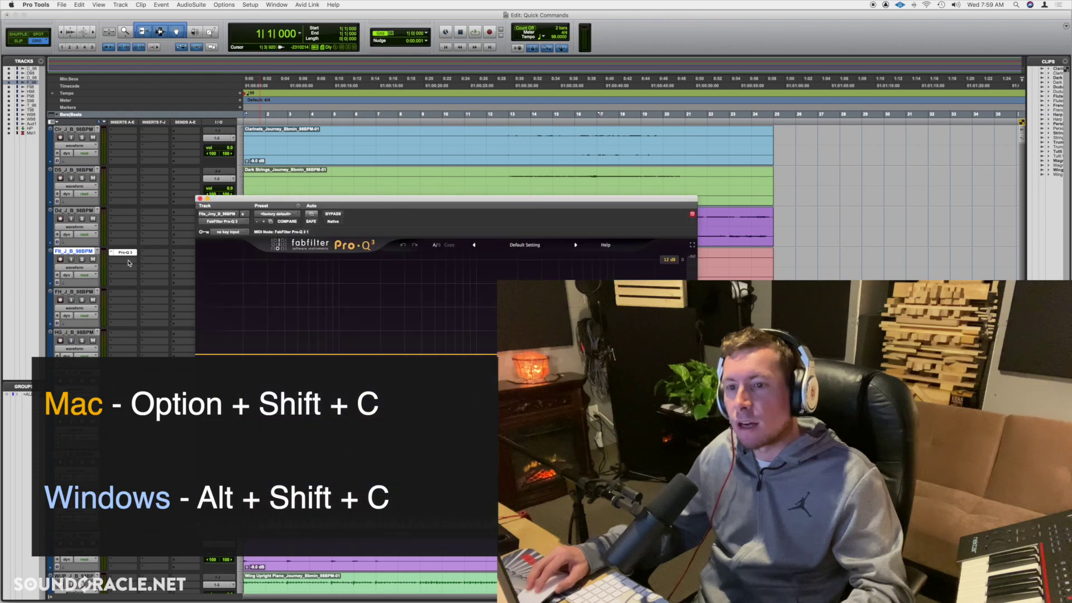
Add the FabFilter Pro-C 2 plug-in to the second insert slot of the Flutes track and close its window.
click(128, 259)
click(134, 280)
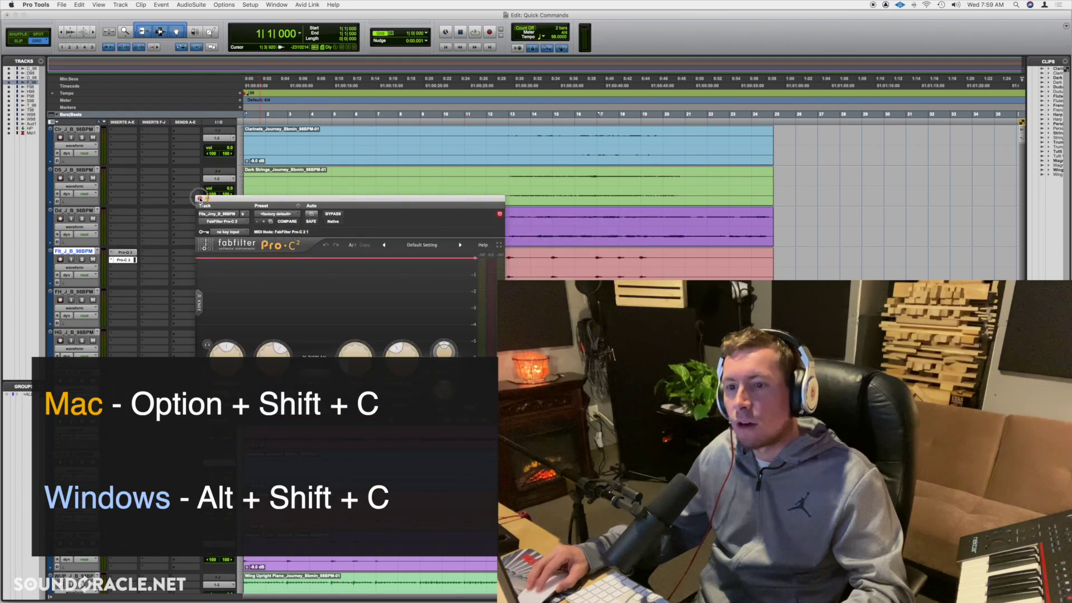
click(199, 198)
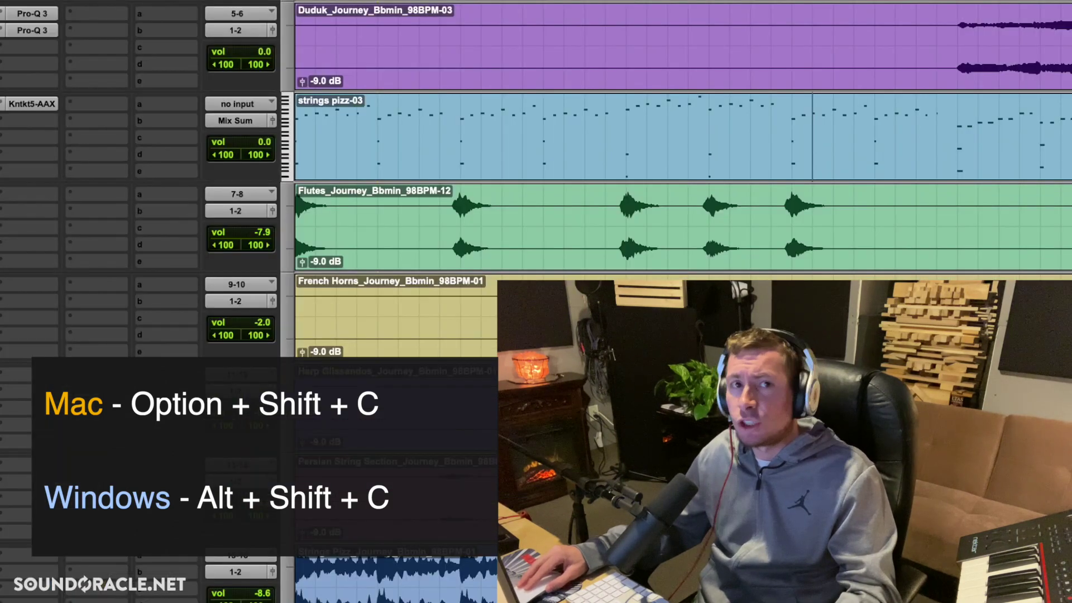
Try committing the selected track with consolidated clips, copied sends and group assignments, and the source track hidden and made inactive.
key(alt+shift+c)
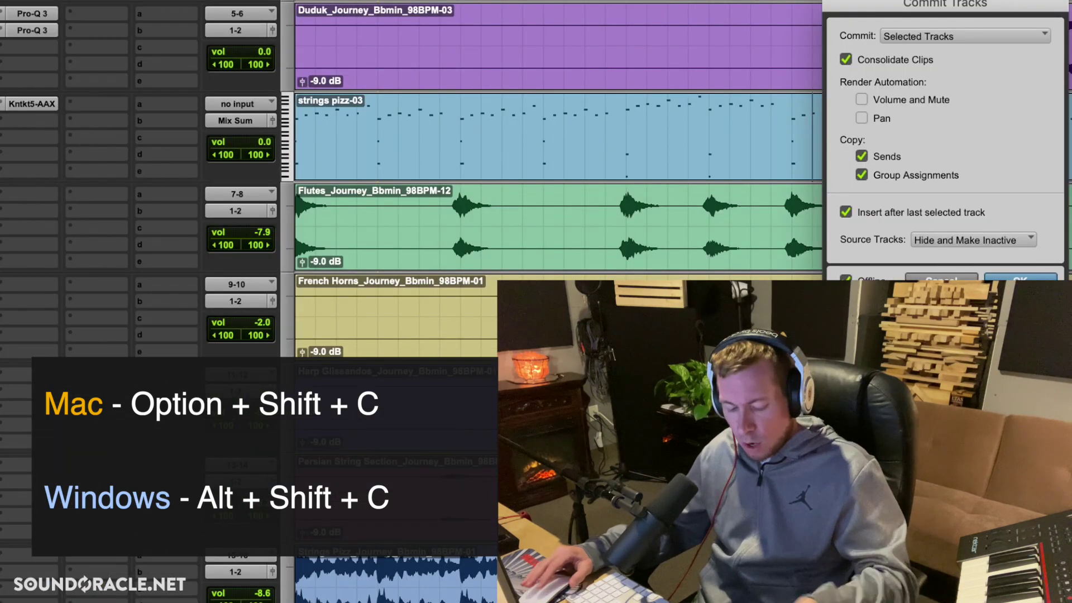
key(Return)
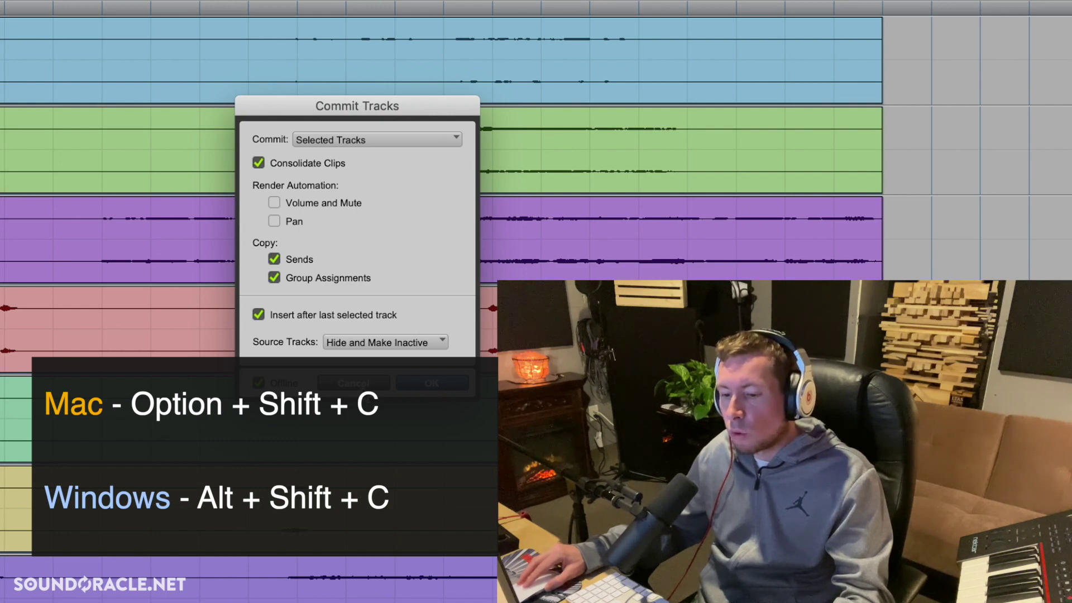
key(Escape)
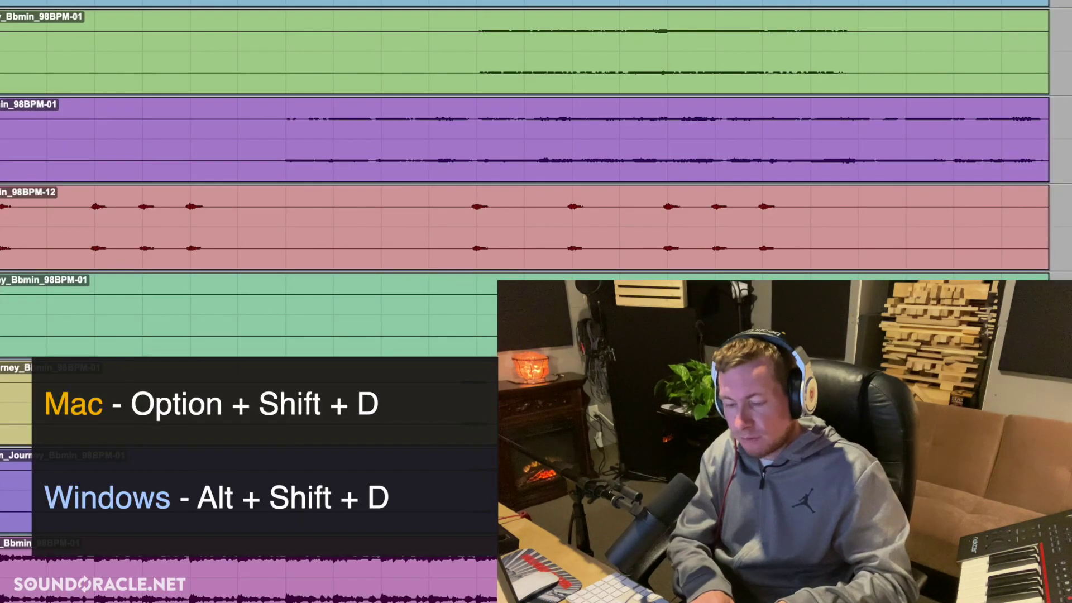
Duplicate the Flutes track once without its inserts, placed after the selected track, and delete the duplicate.
key(alt+shift+d)
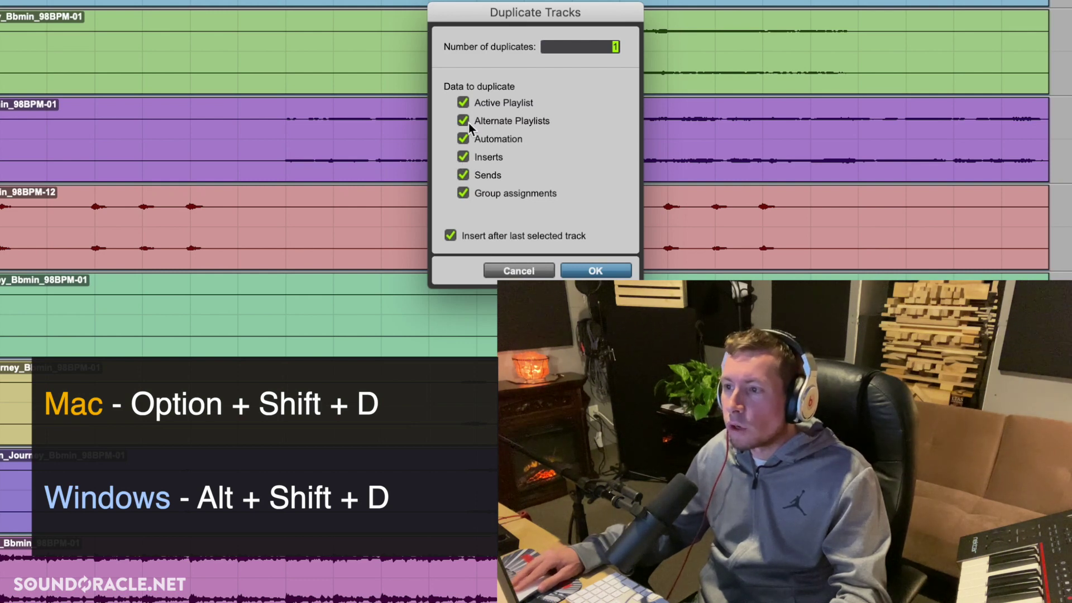
click(463, 157)
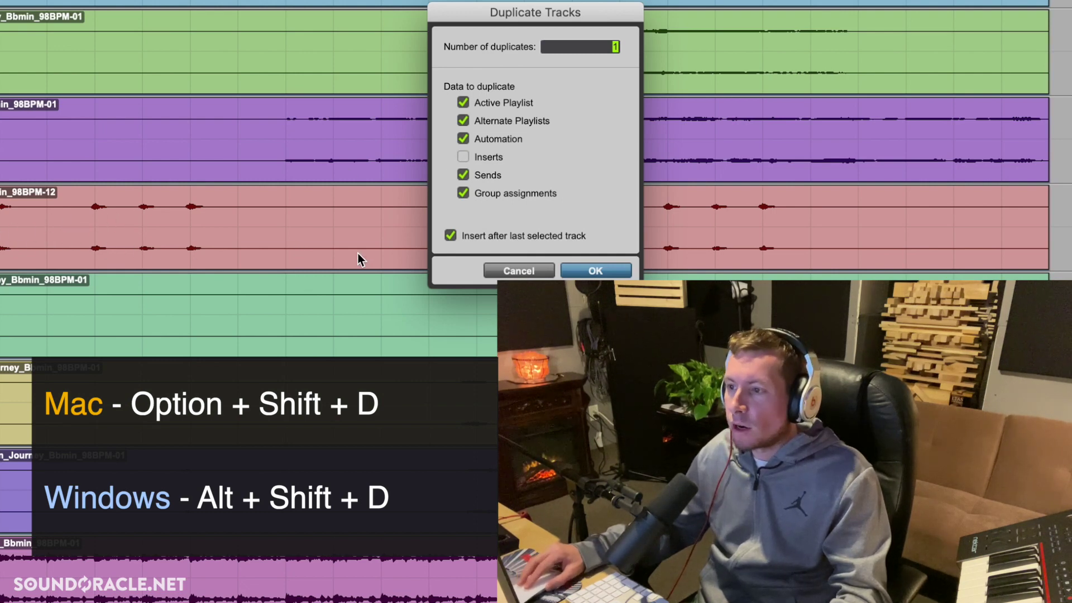
click(599, 269)
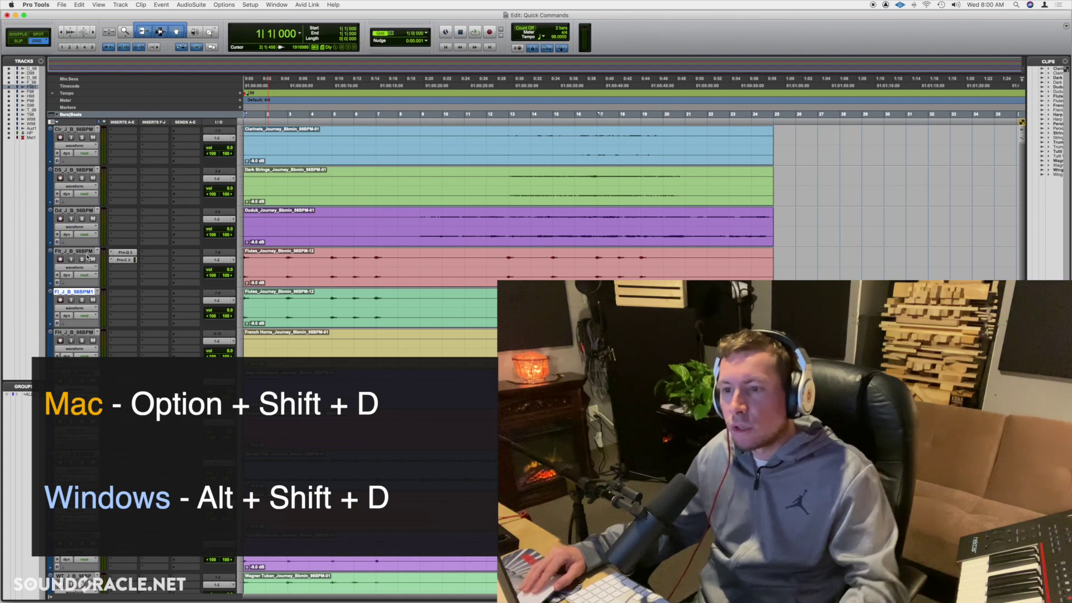
right_click(71, 296)
click(100, 295)
Separate the Duduk clip at bars 9, 10, 11, 12 and 8.
click(486, 223)
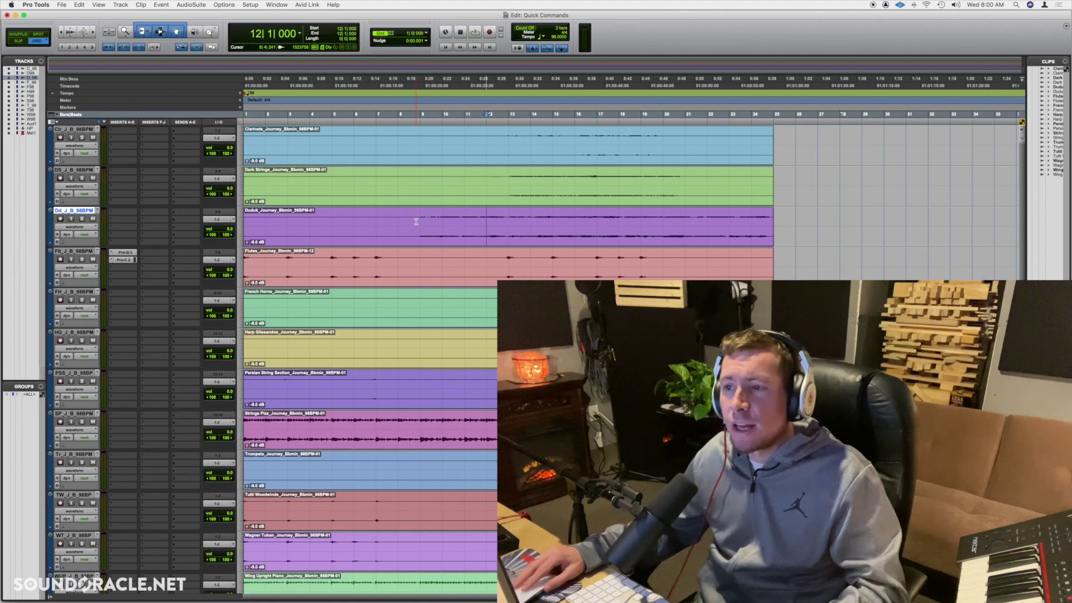
click(421, 219)
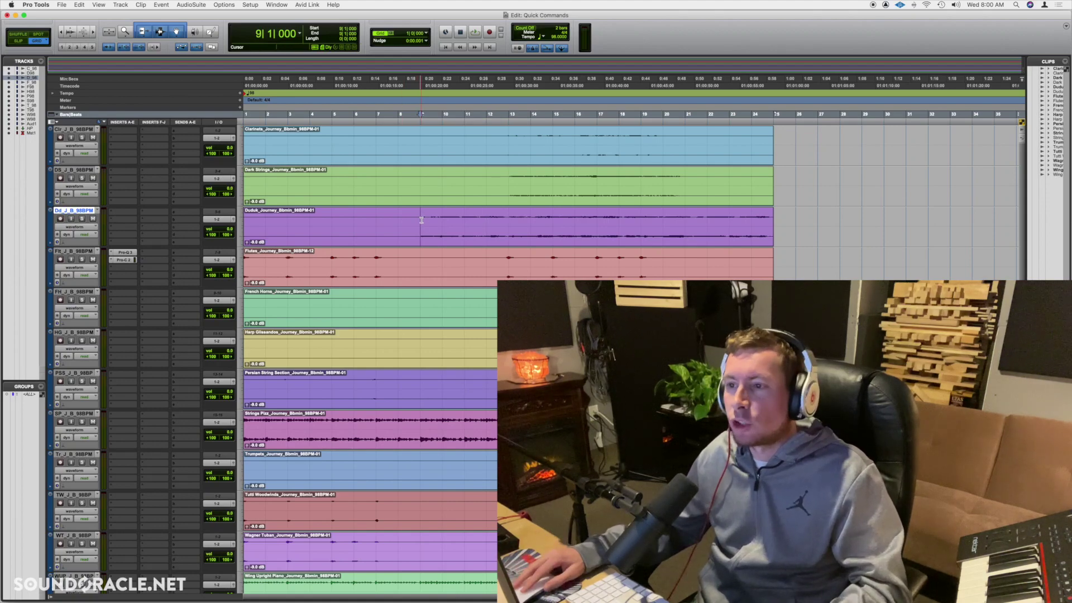
key(super+e)
click(443, 221)
key(super+e)
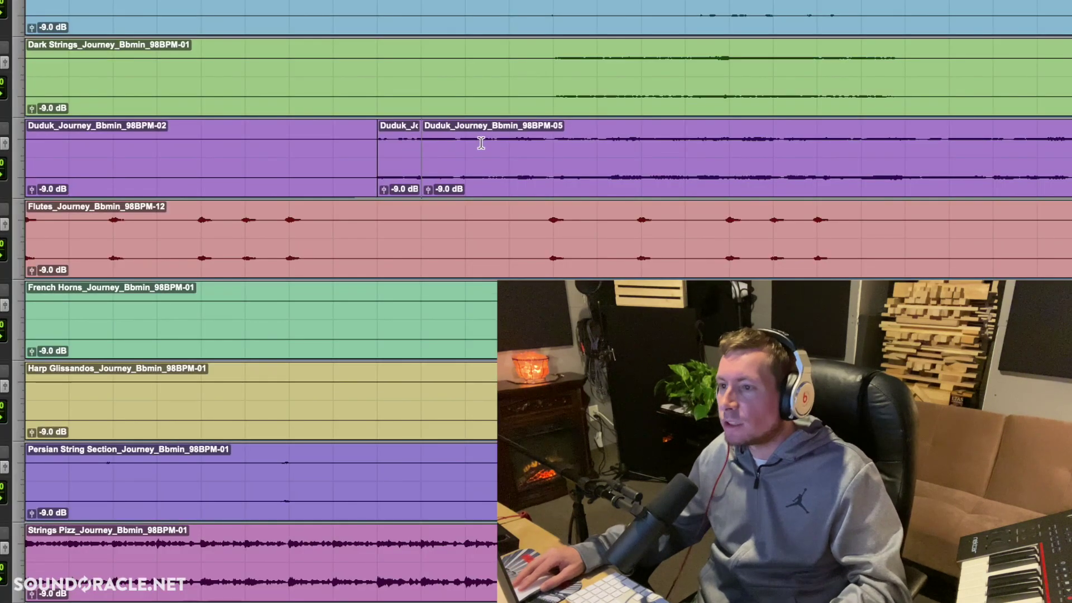
click(473, 222)
key(super+e)
click(509, 146)
key(super+e)
click(333, 146)
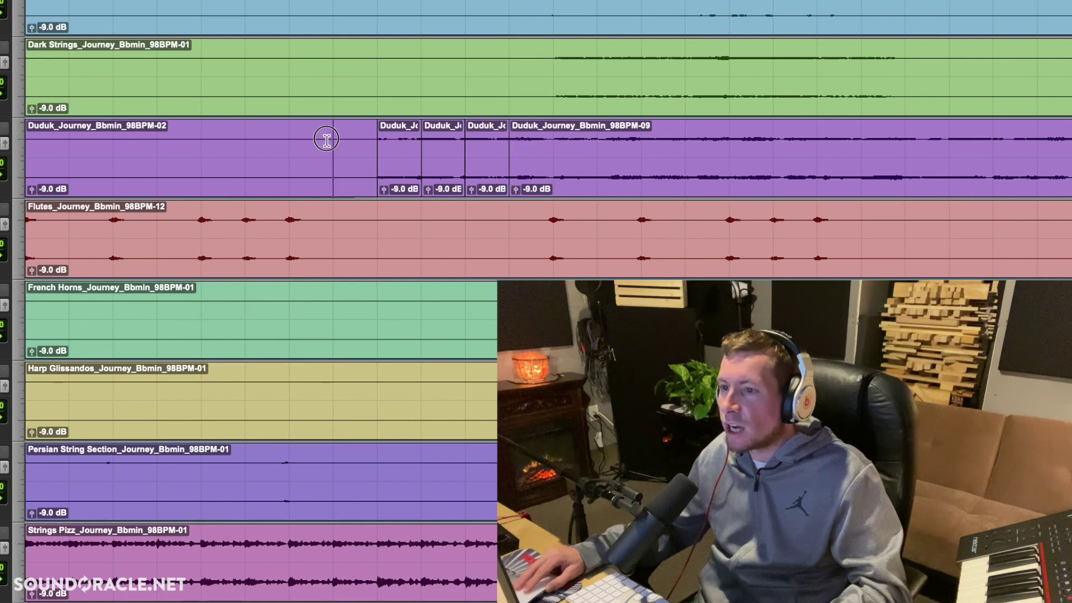
key(super+e)
Delete the Duduk piece between bars 8 and 9 and move the last Duduk clip one bar later.
click(359, 159)
key(Delete)
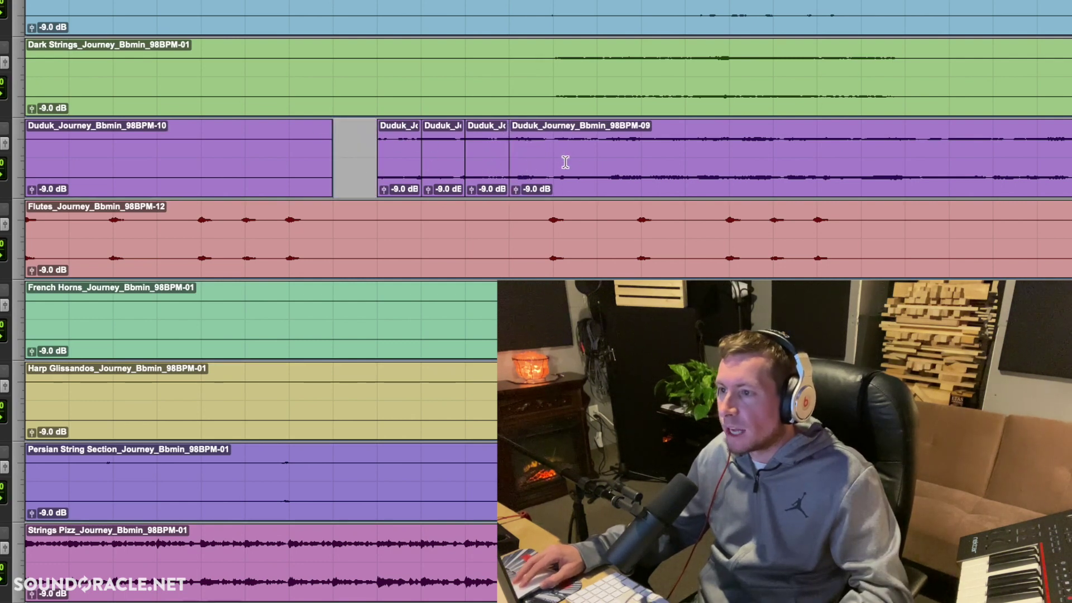
drag(519, 148, 564, 149)
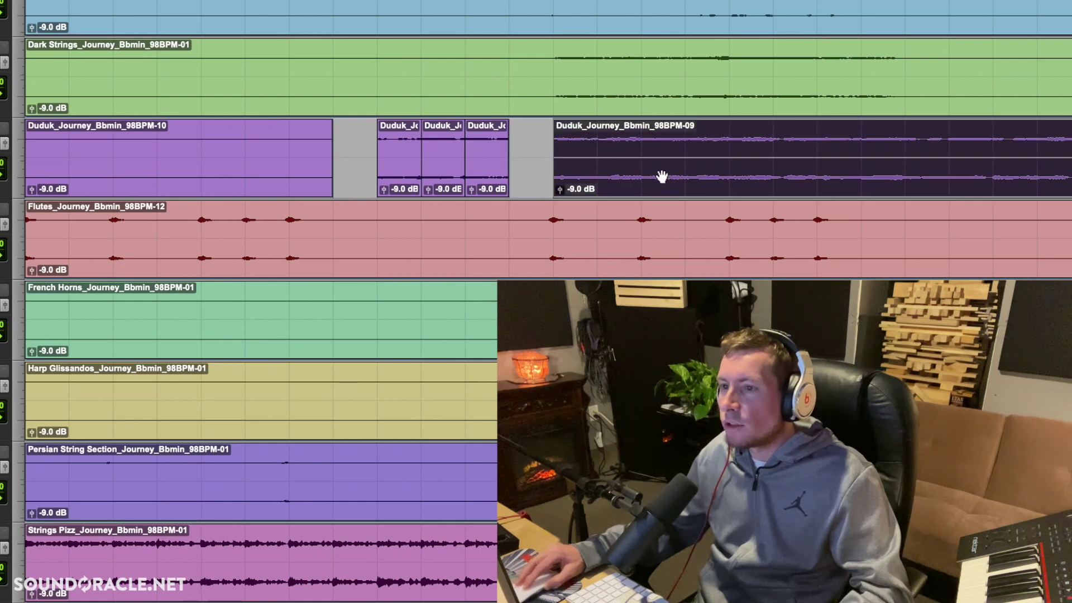
Consolidate all the Duduk clips into one clip and undo the edits back to the single split at bar 9.
shift+click(253, 165)
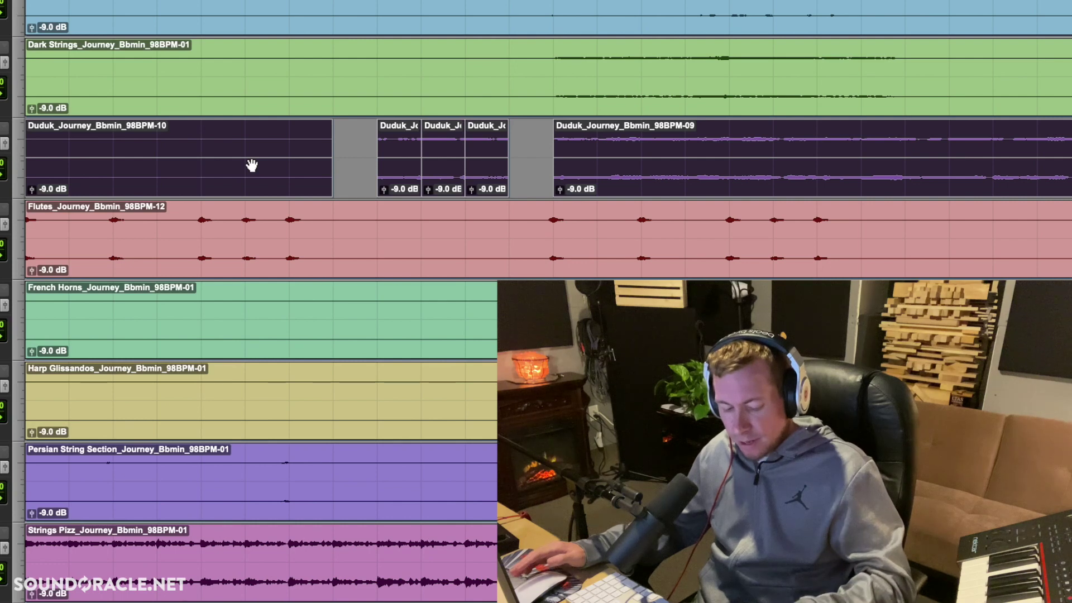
key(alt+shift+3)
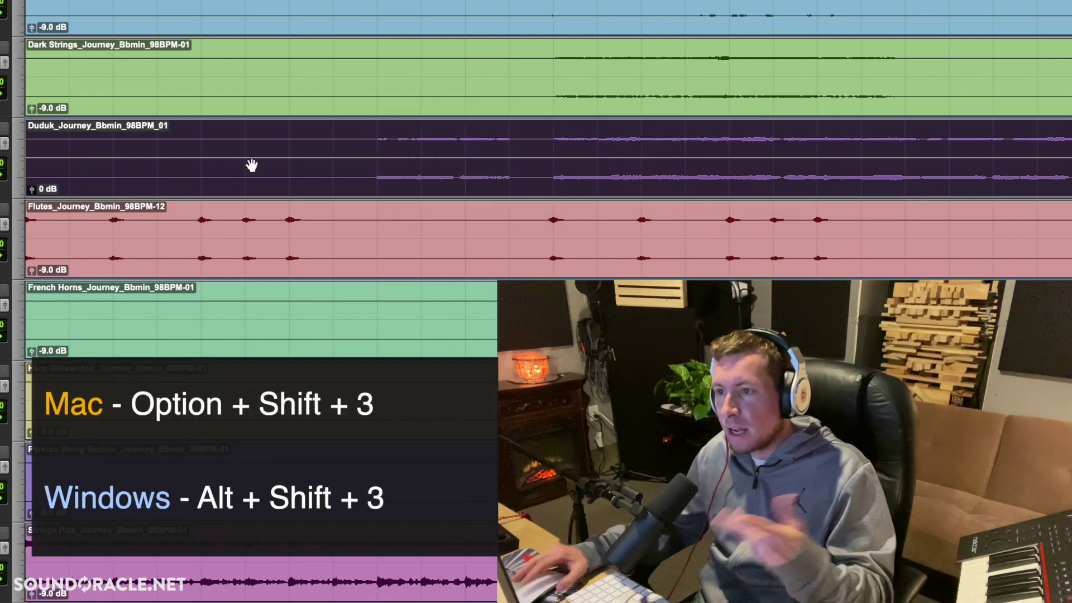
click(381, 147)
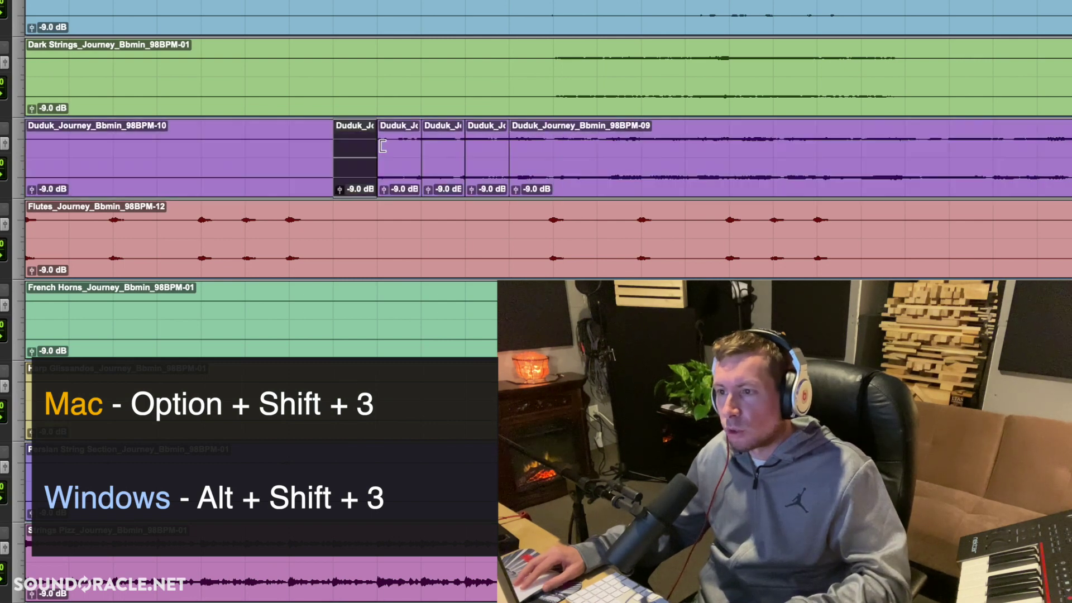
key(super+e)
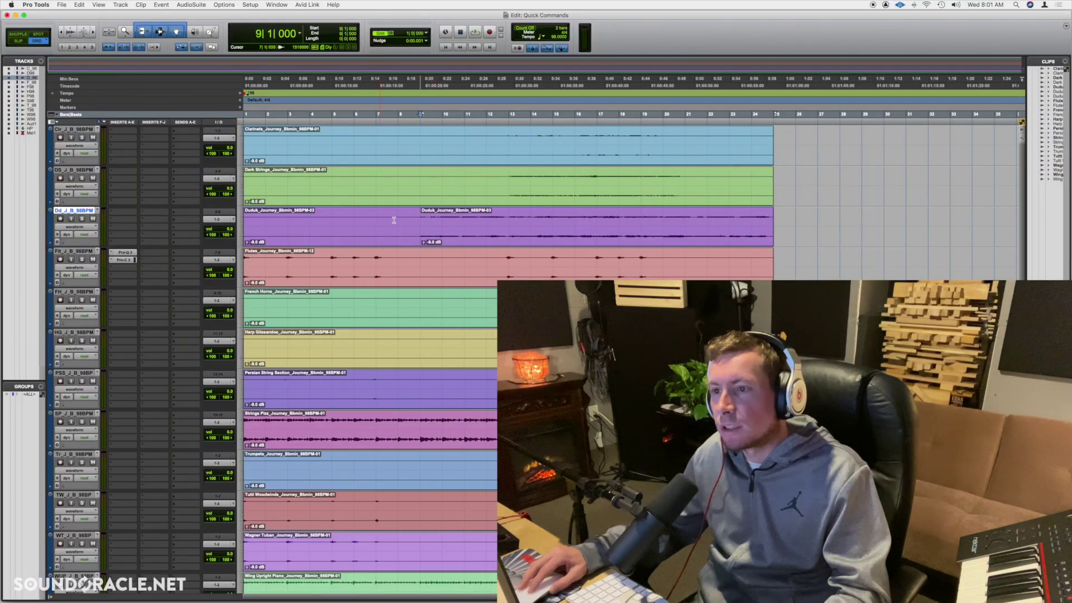
Separate the Duduk clip at bar 8 and undo that split.
click(400, 216)
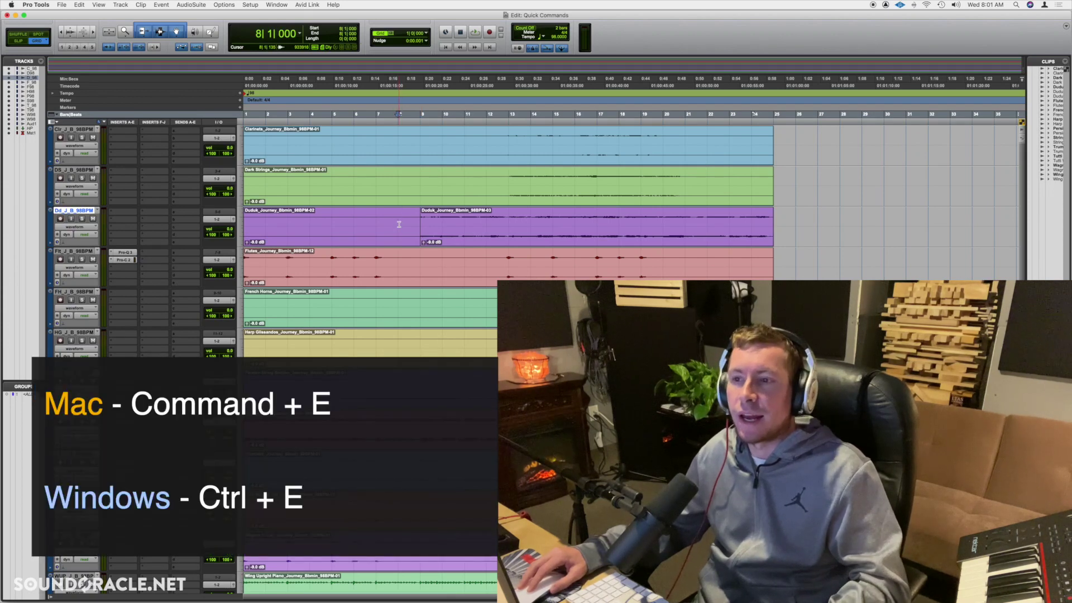
key(super+e)
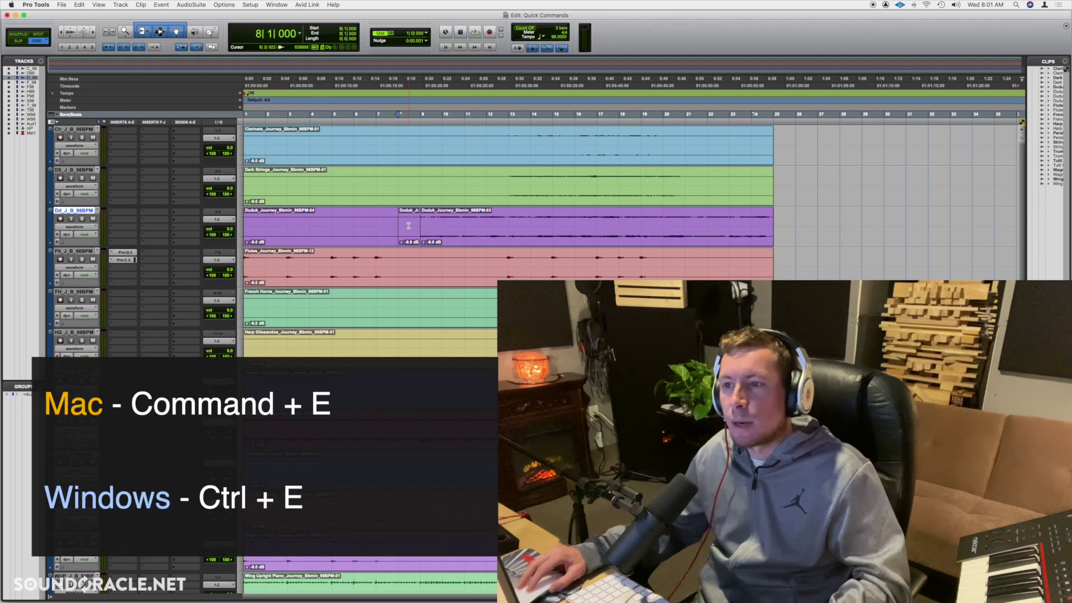
key(super+z)
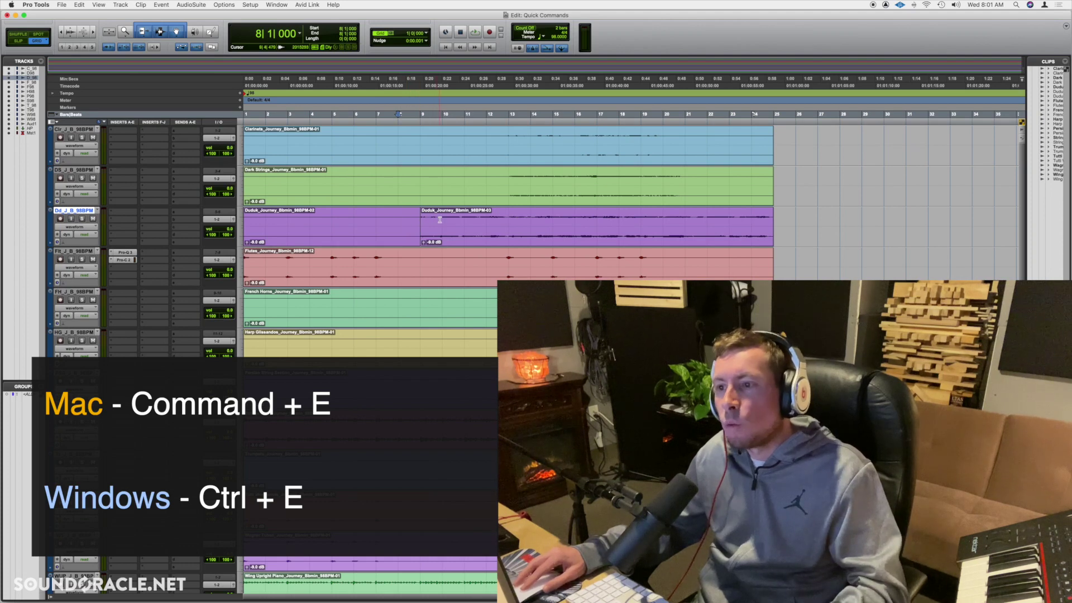
Heal the Duduk split at bar 9 using a short selection around it, and undo the healing.
drag(440, 221, 412, 223)
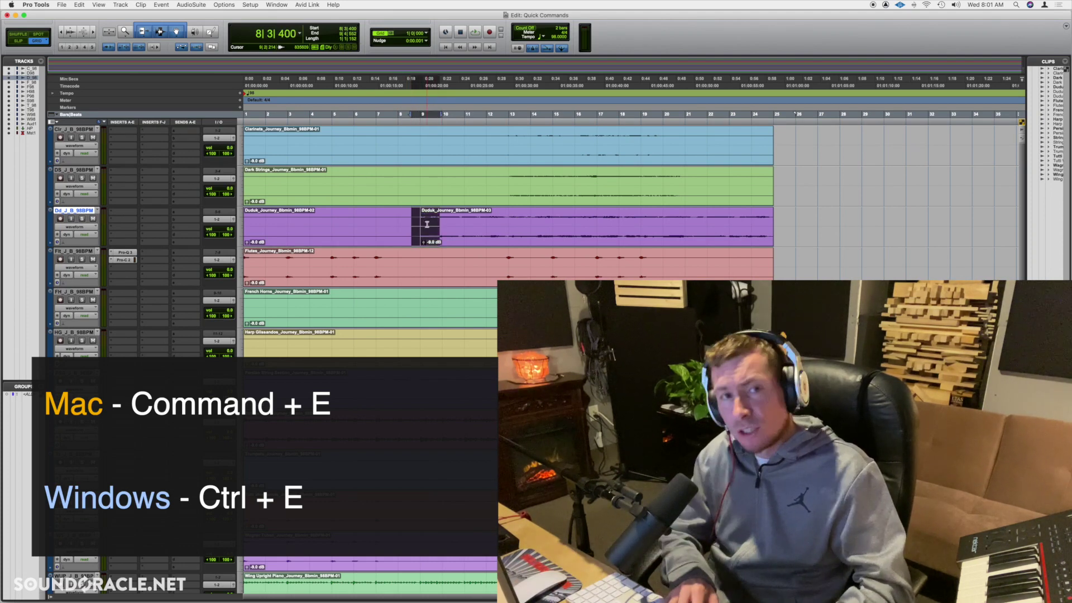
key(super+h)
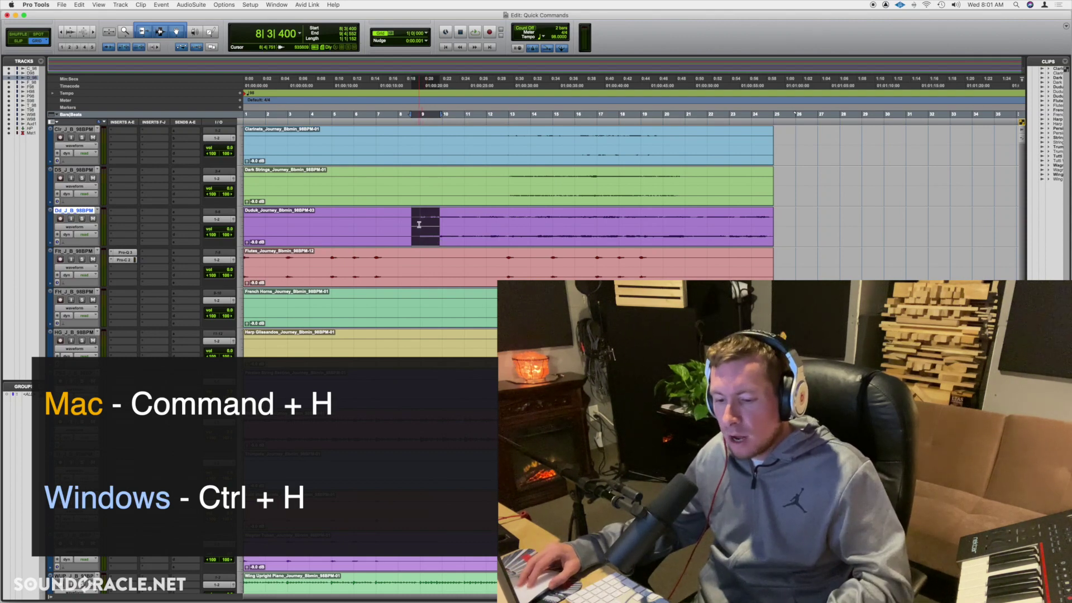
key(super+z)
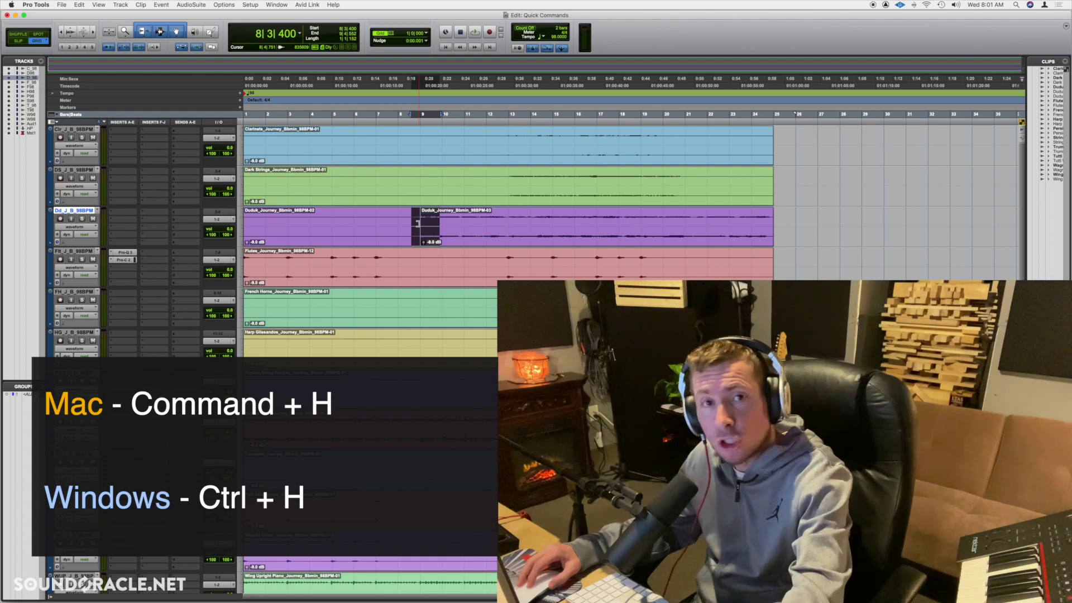
Select the Duduk clips from bar 7 to bar 12 and heal the separation between them.
click(398, 217)
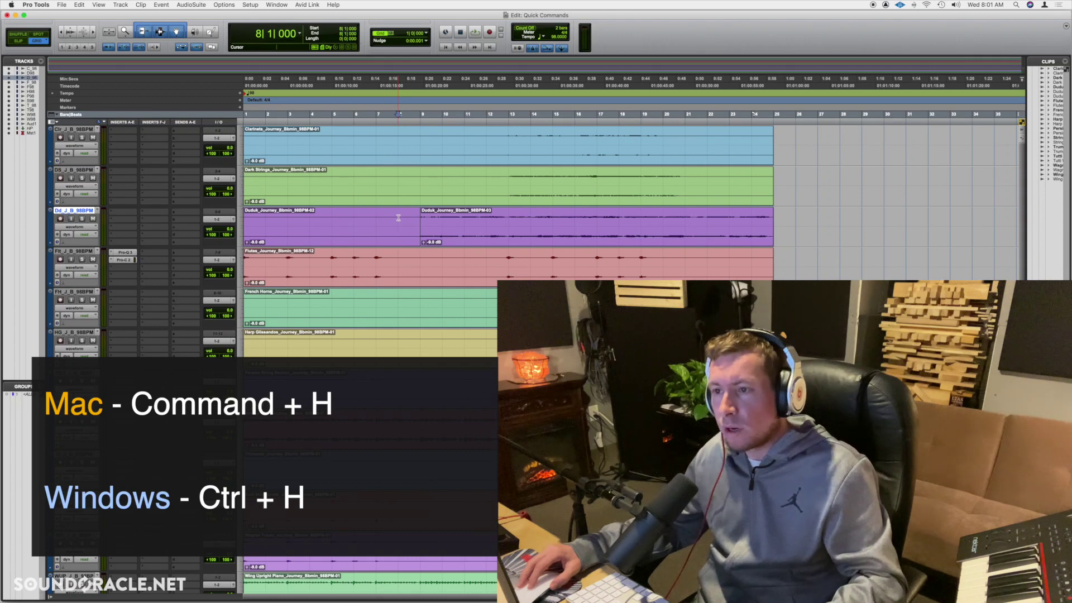
drag(377, 217, 478, 219)
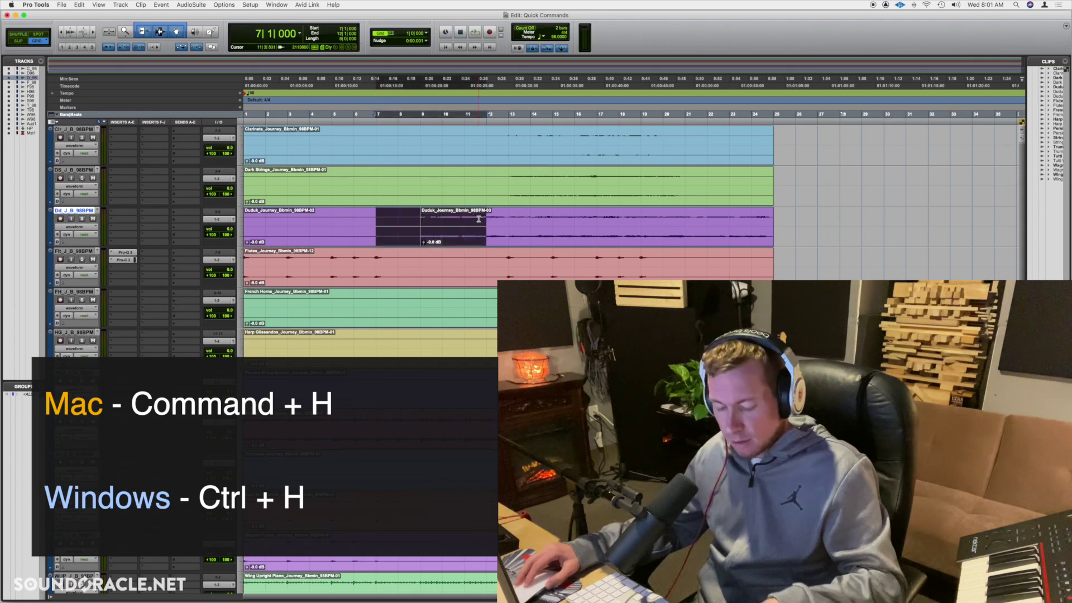
key(super+h)
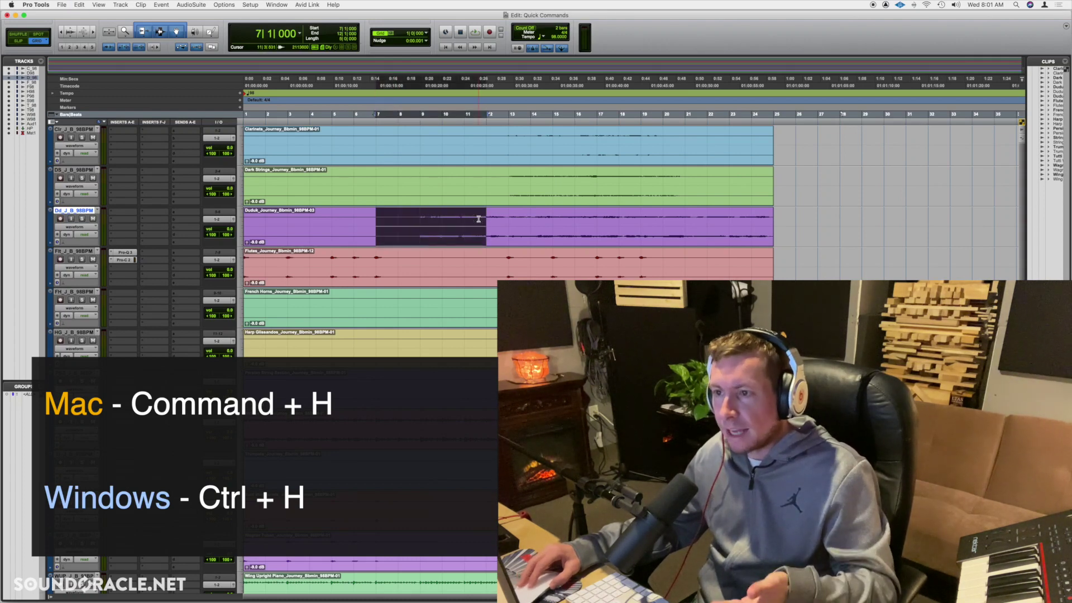
click(417, 221)
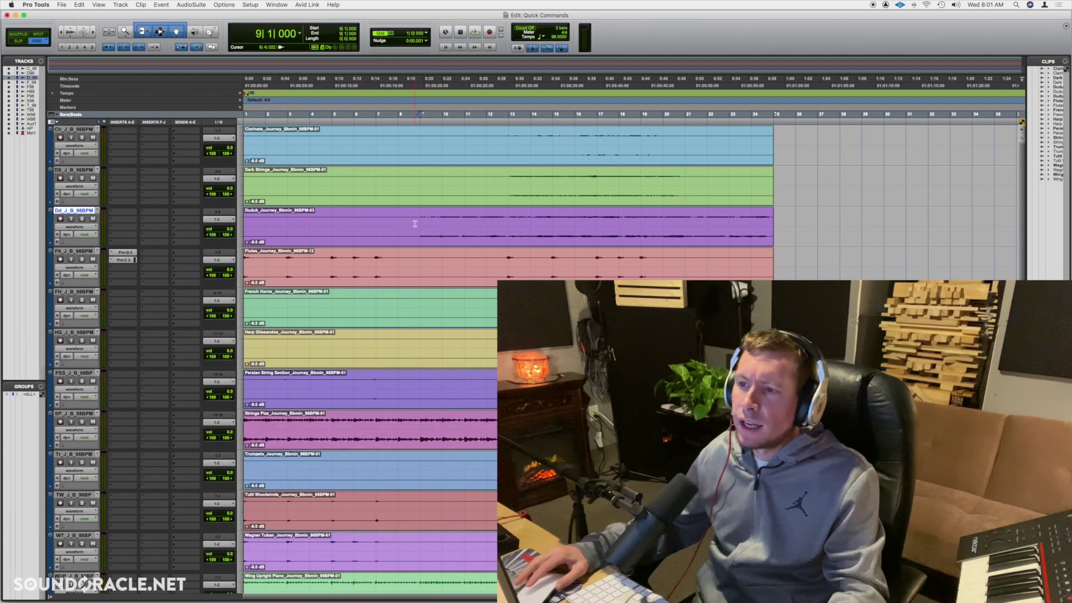
click(376, 221)
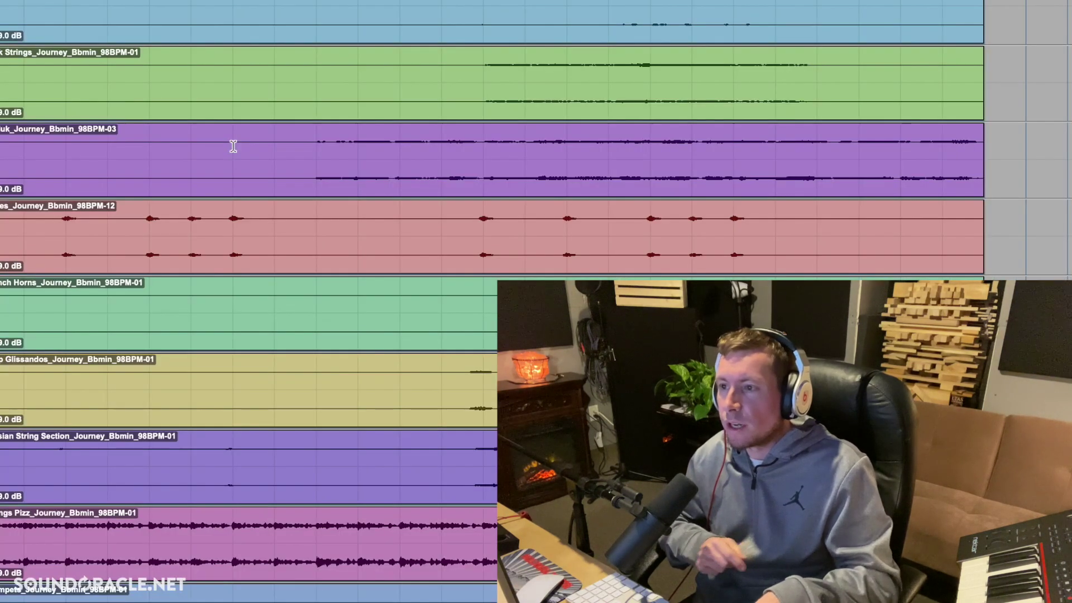
Close the session with its changes saved and reopen the Quick Commands session.
key(super+shift+w)
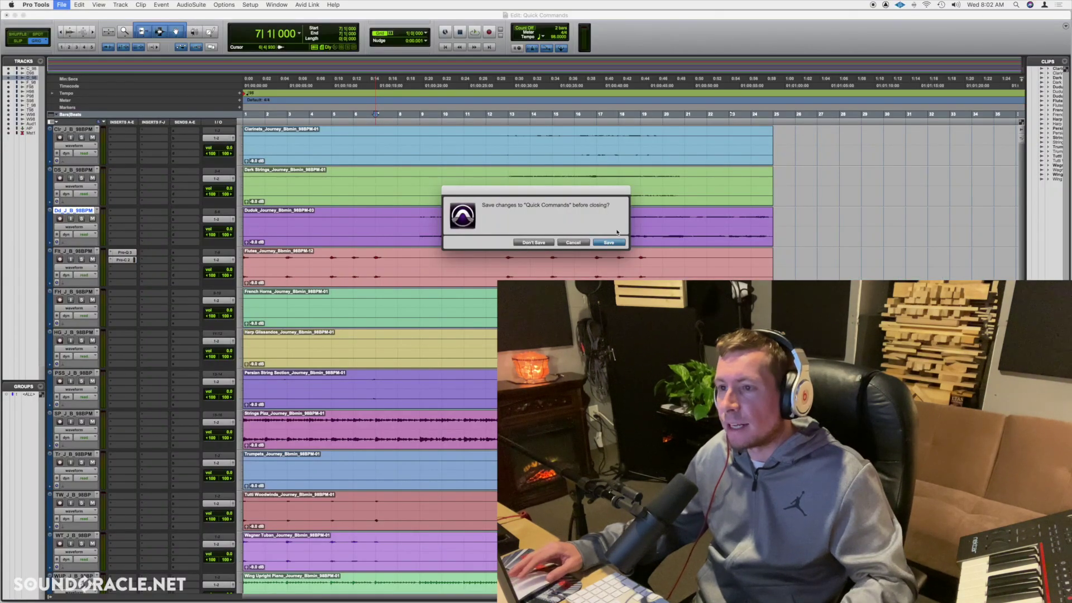
key(Return)
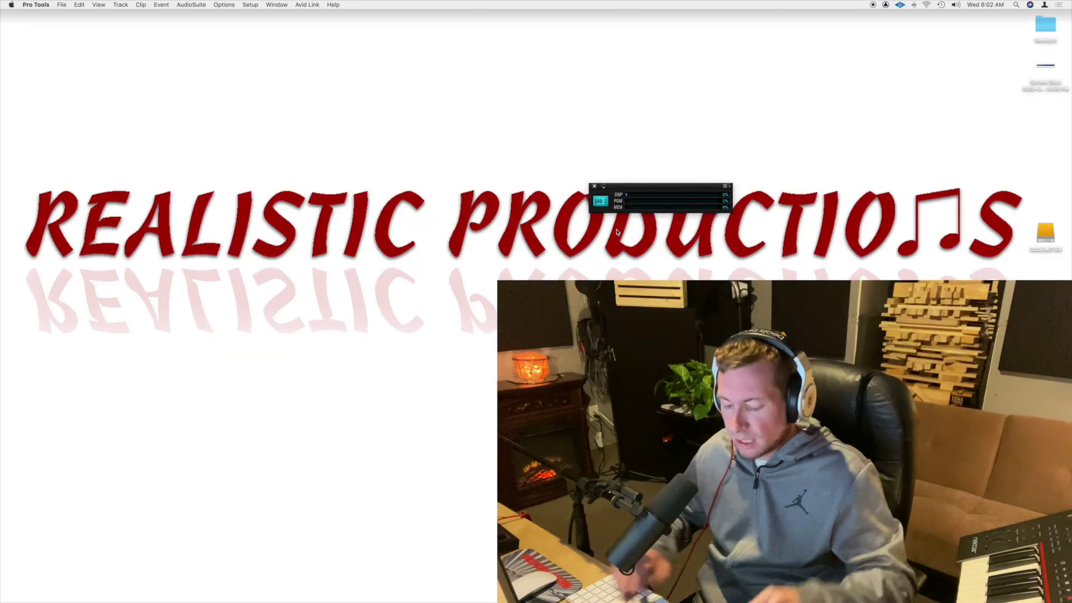
key(super+n)
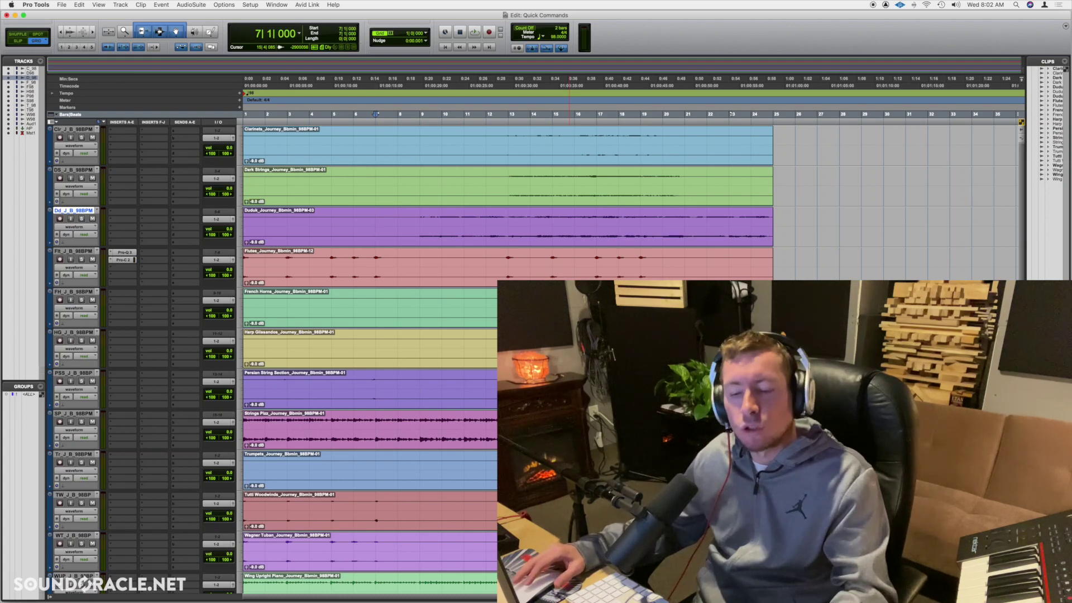
Open the Event Operations window for Quantize and reposition it over the clips.
click(507, 349)
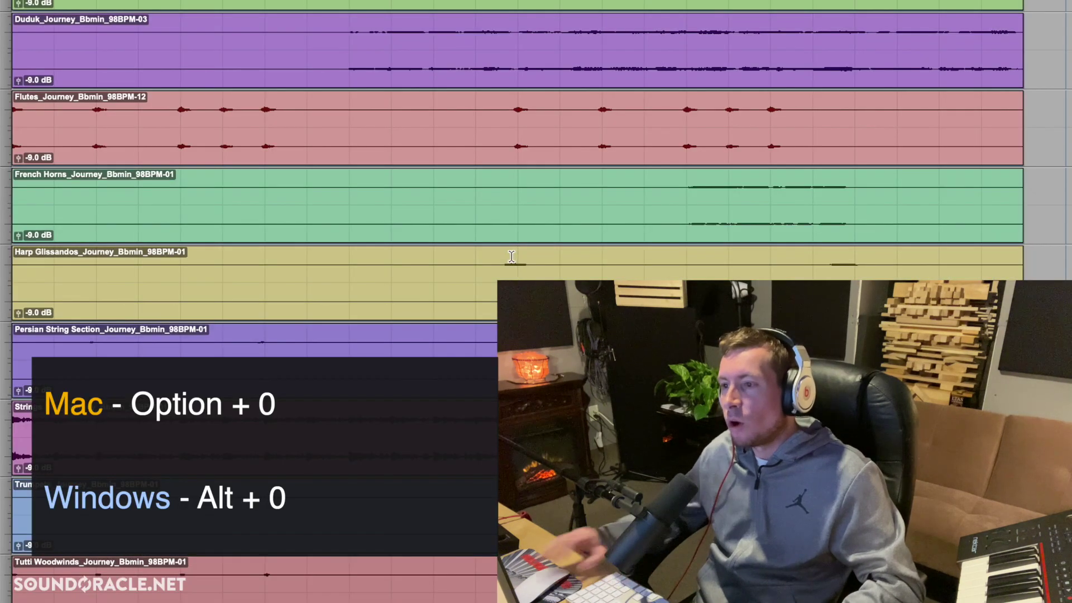
key(alt+0)
drag(566, 45, 386, 34)
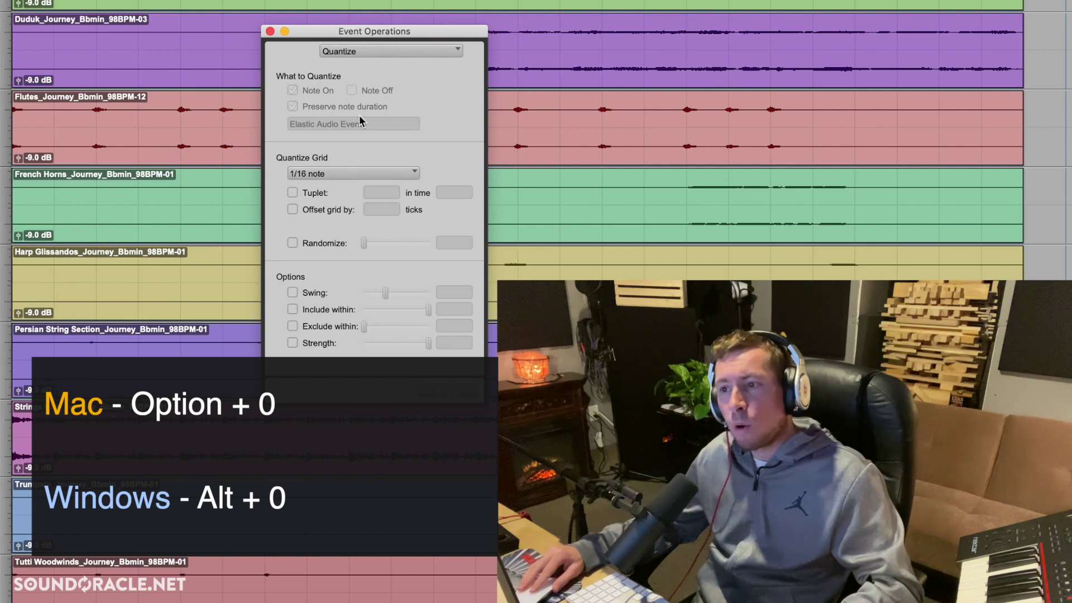
drag(363, 30, 415, 25)
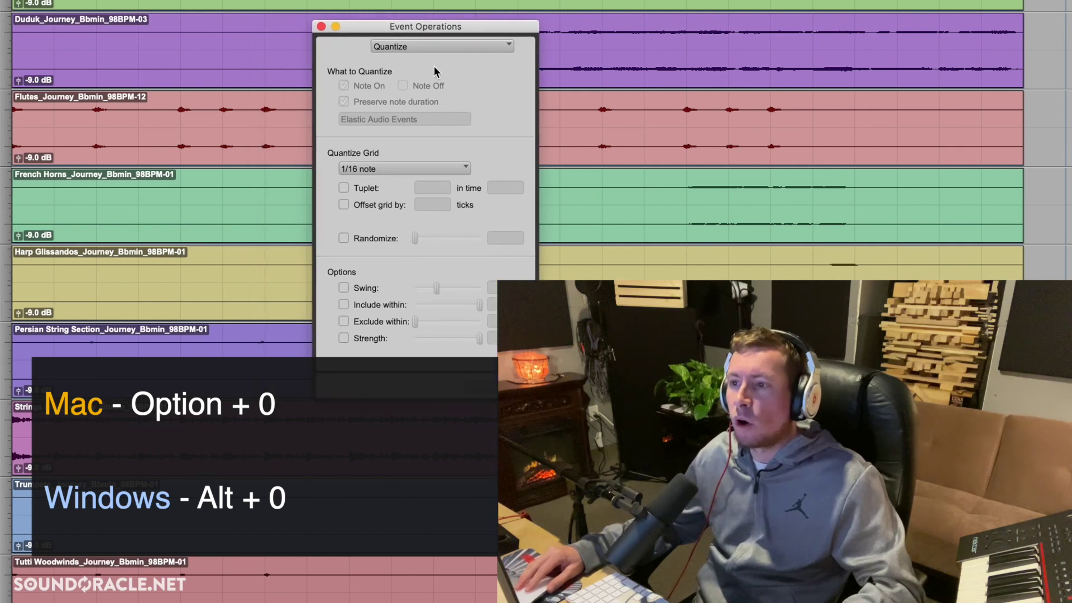
Review the operations offered besides Quantize, close the Event Operations window, and reopen it once before closing it again.
click(433, 49)
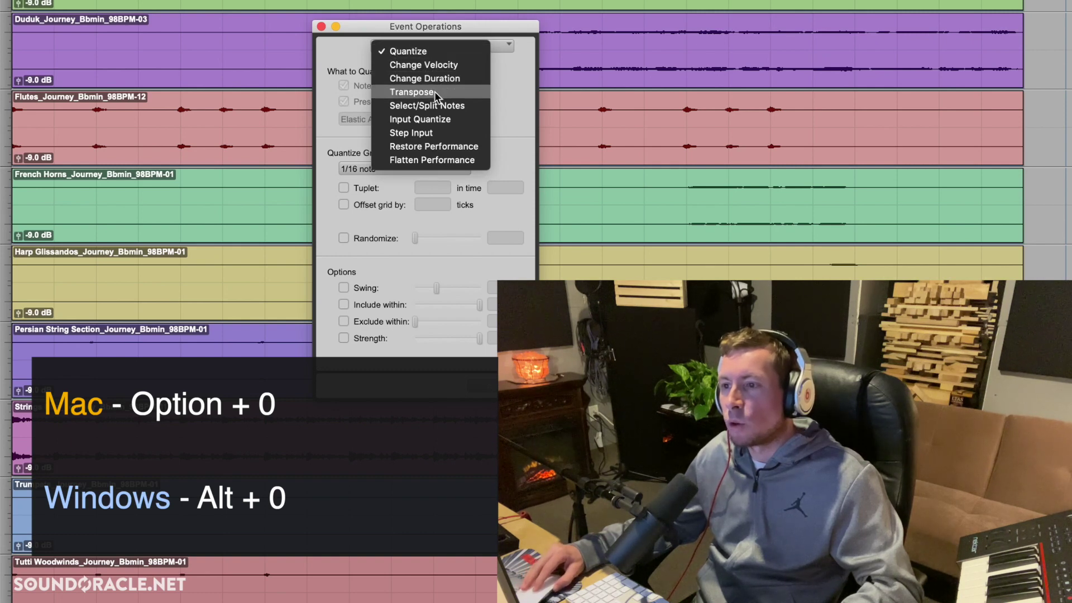
click(321, 27)
click(321, 26)
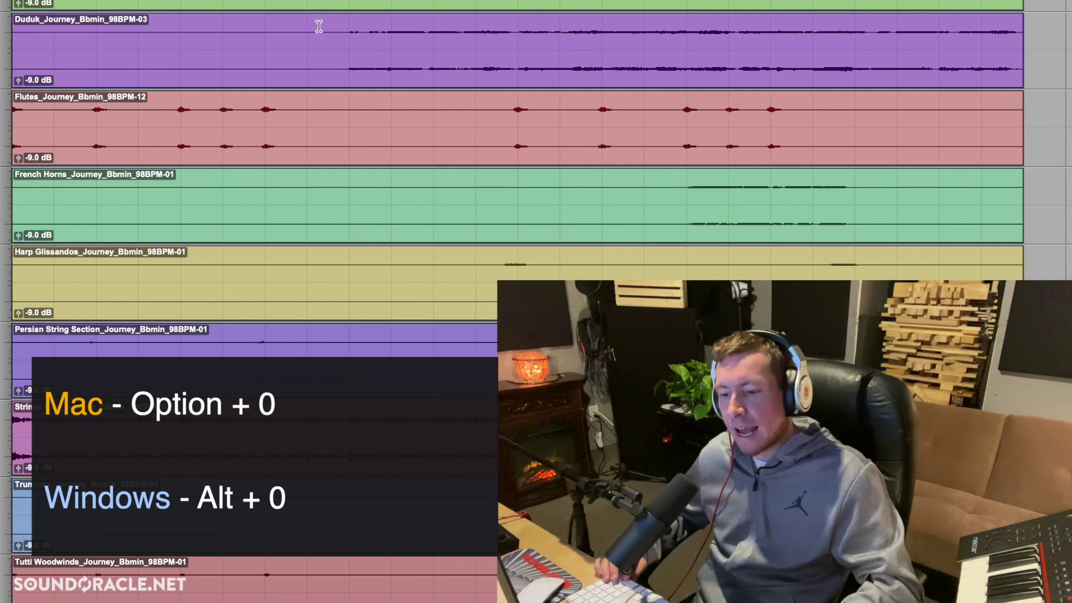
key(alt+0)
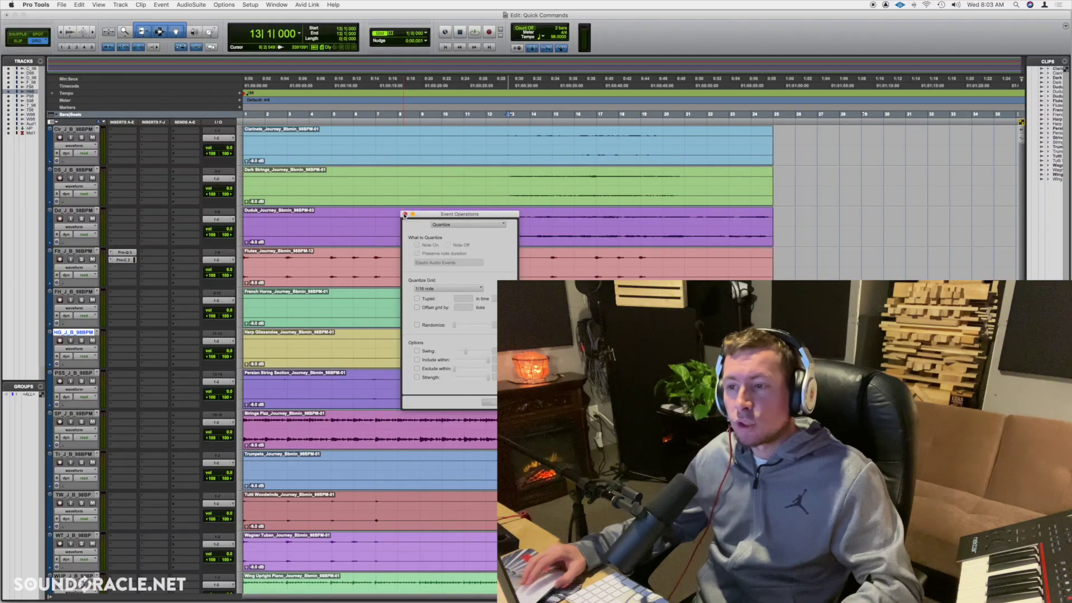
click(321, 26)
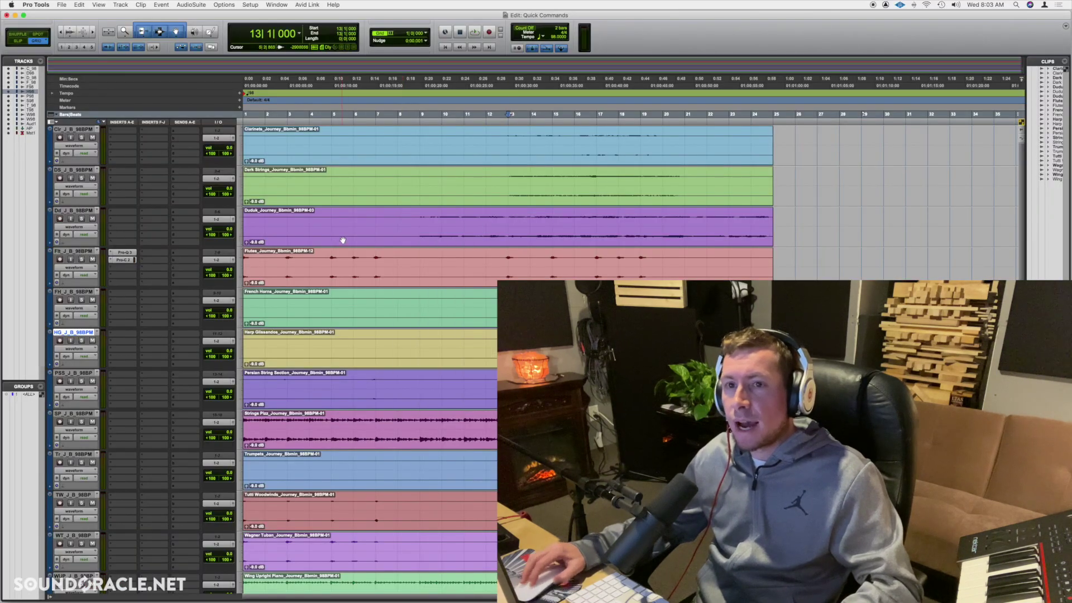
Make free, off-grid selections along the Flutes clip in Slip mode, working back to about the start of bar 9.
click(330, 257)
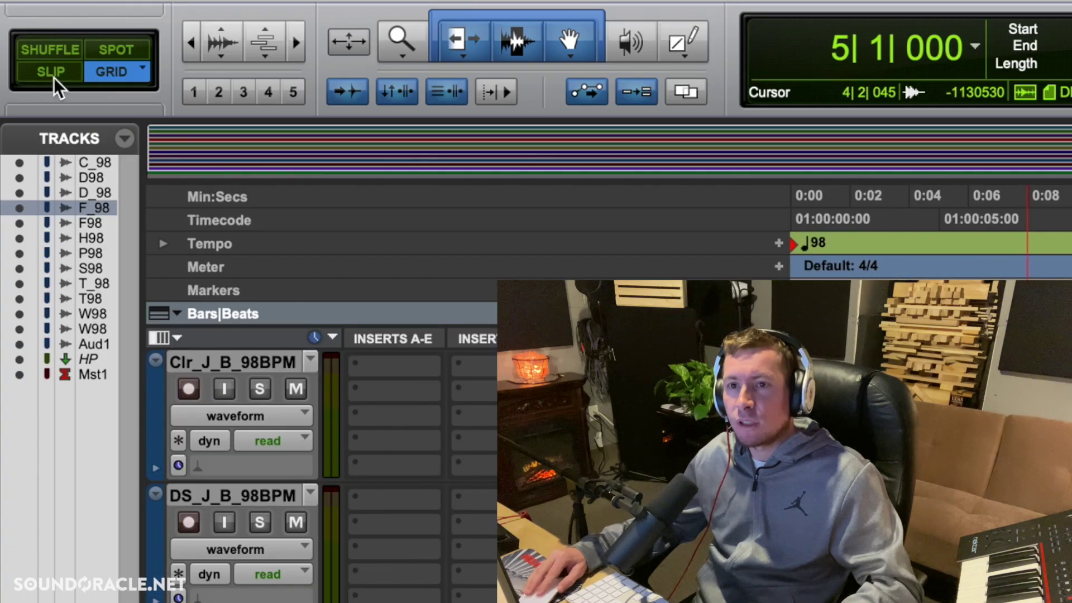
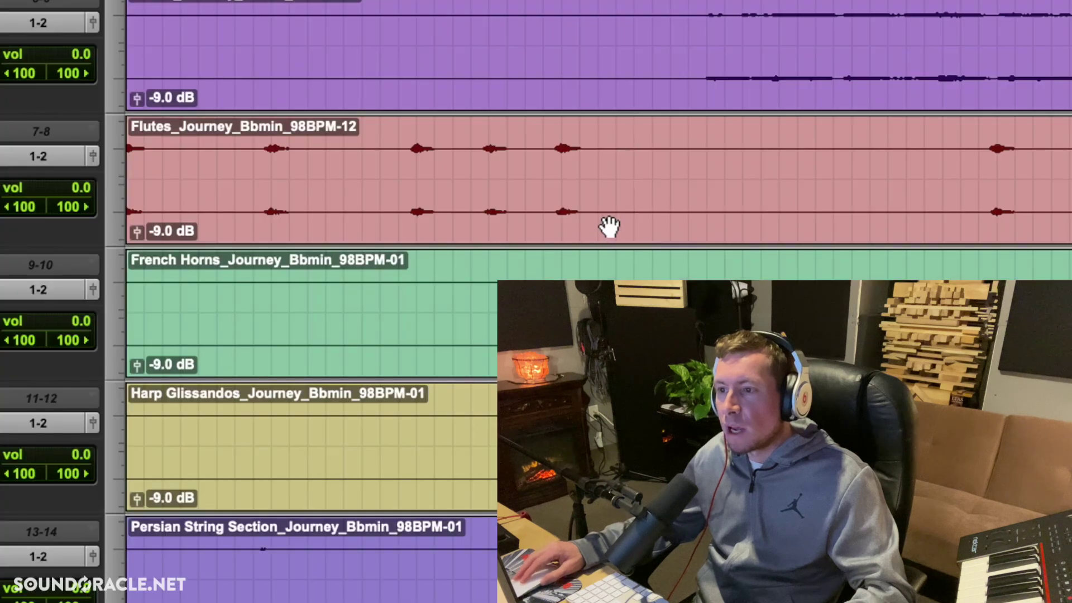
drag(751, 147, 1069, 148)
drag(991, 148, 725, 137)
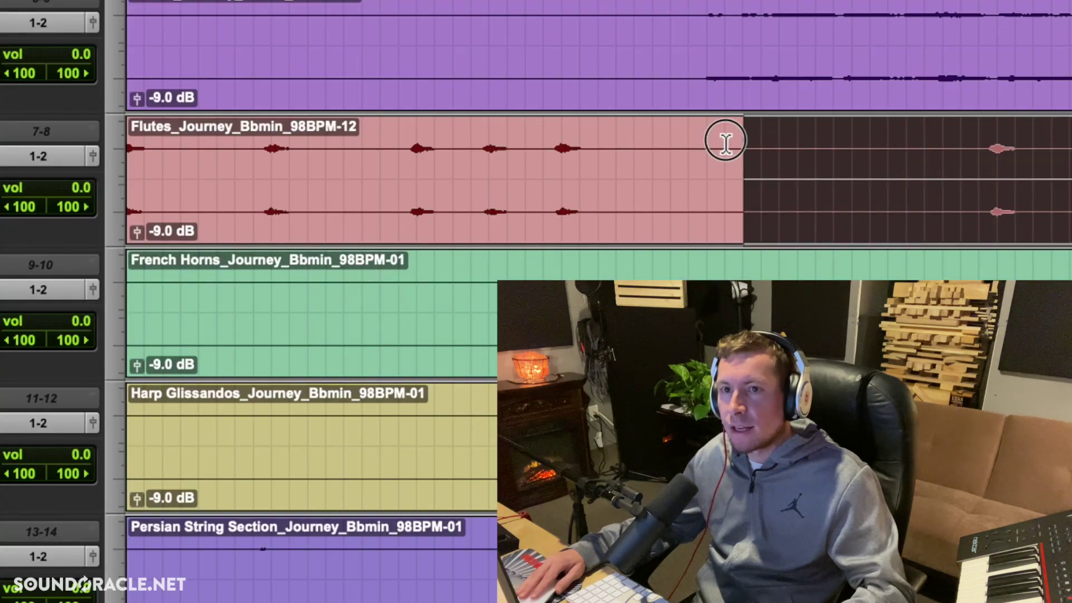
drag(724, 136, 703, 140)
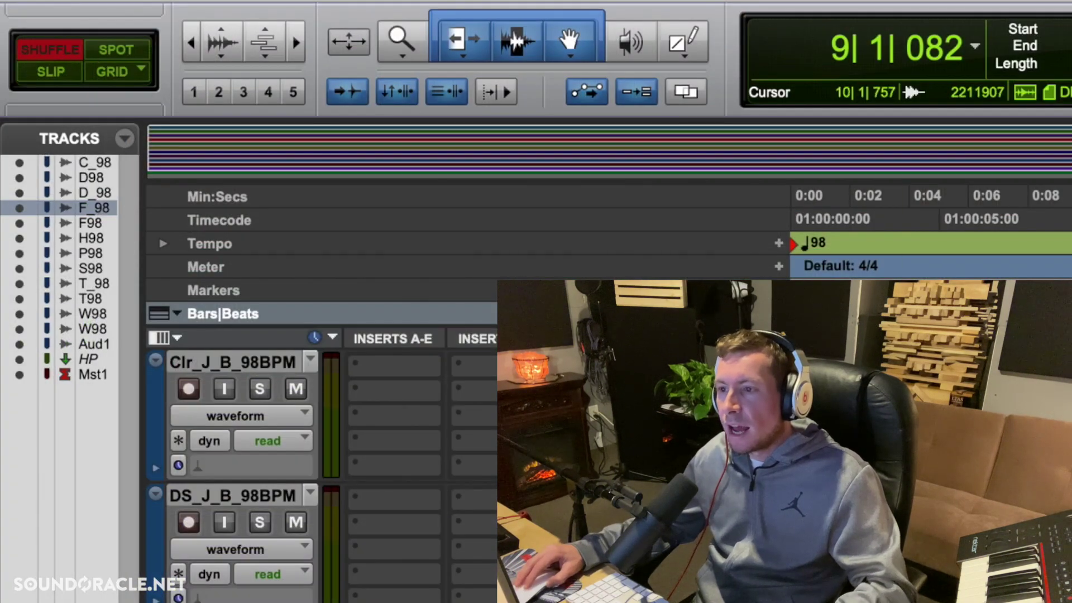
Separate the Flutes clip at 9|3|565 and, in Shuffle mode, move its second part to the end of the Duduk clip.
key(Tab)
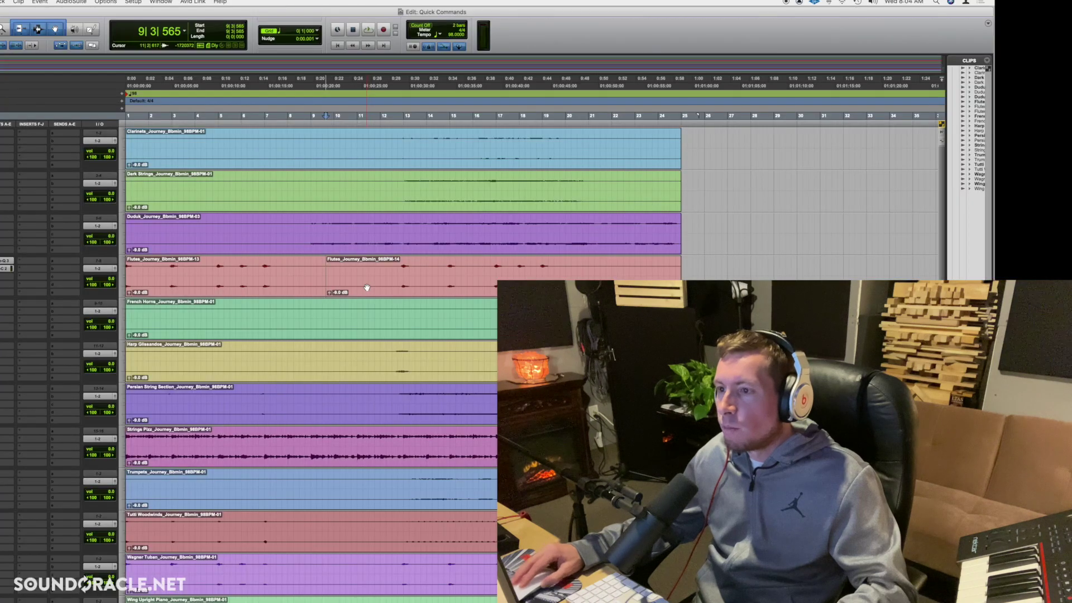
click(367, 288)
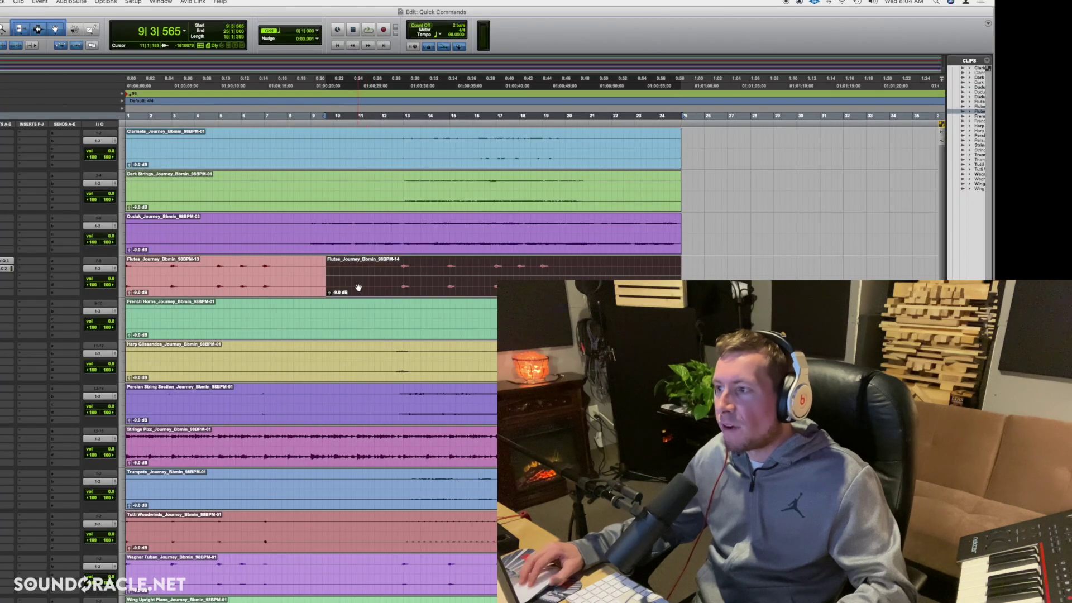
drag(385, 276, 736, 233)
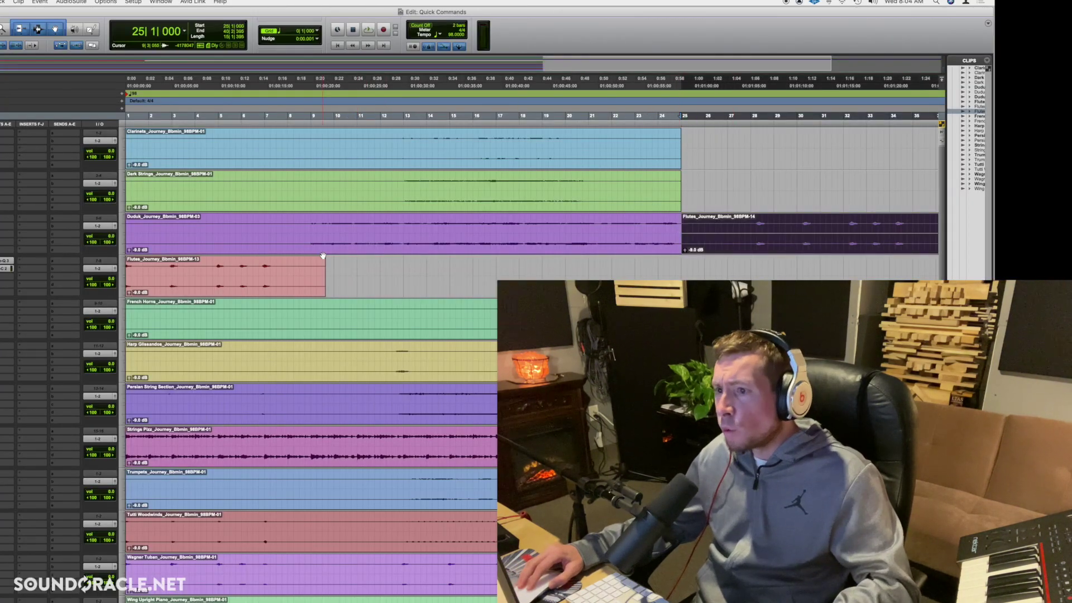
Undo the move and the separation of the Flutes clip, and place the edit cursor in the Duduk clip around bar 9.
key(super+z)
key(super+z)
click(322, 225)
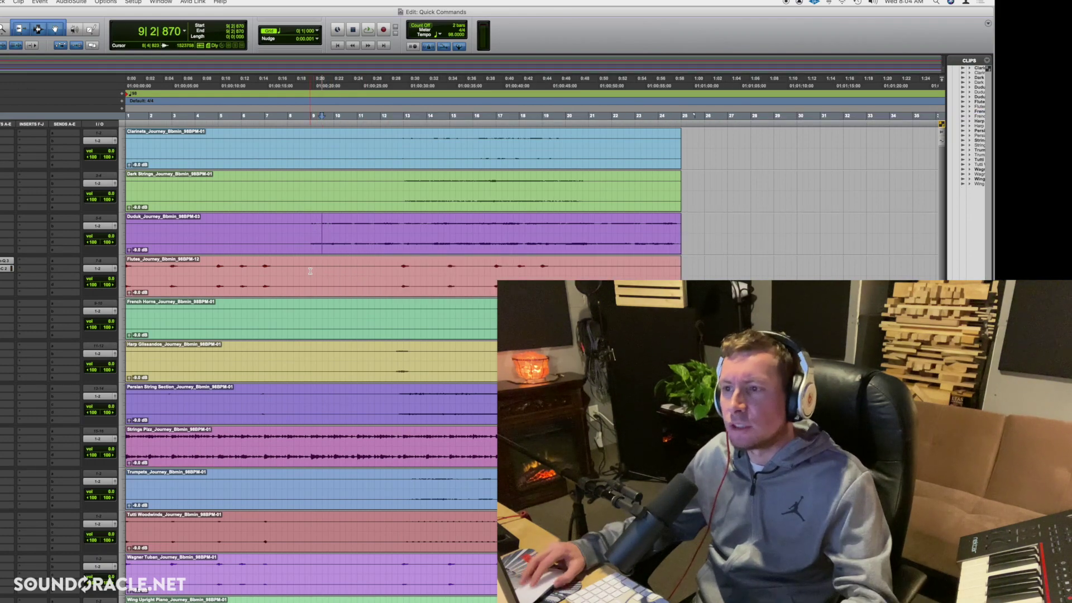
Try spotting the Dark Strings clip to its original time stamp in Spot mode, and cancel the Spot Dialog.
click(407, 190)
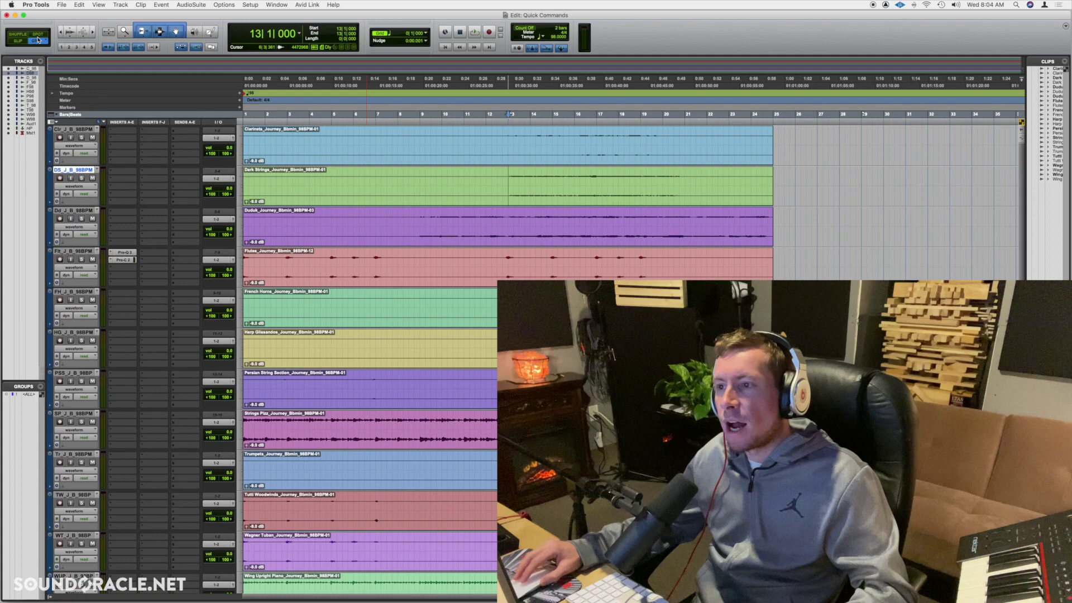
click(38, 38)
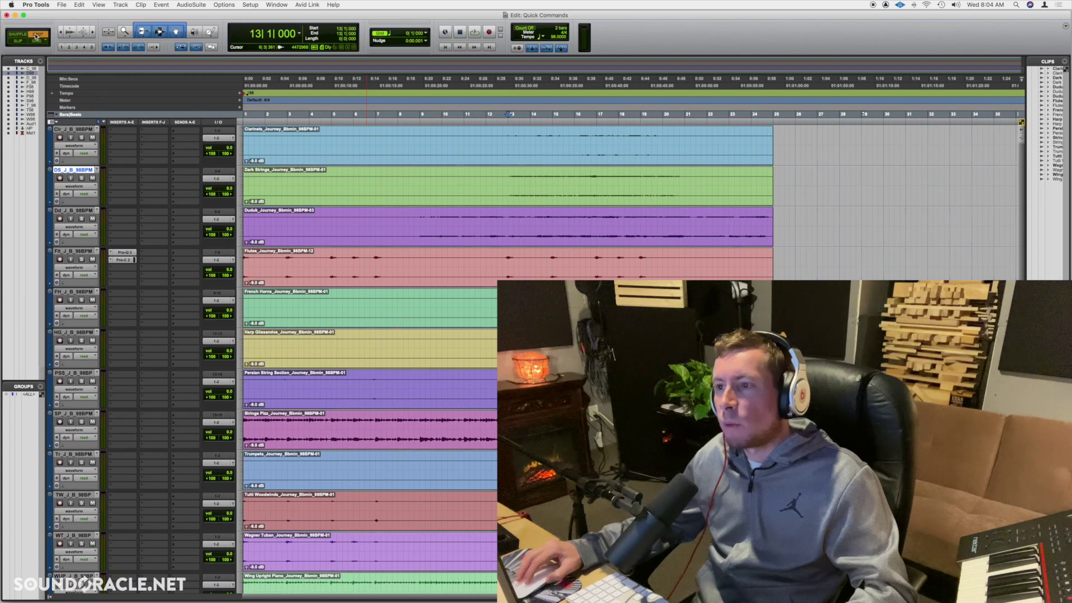
click(484, 192)
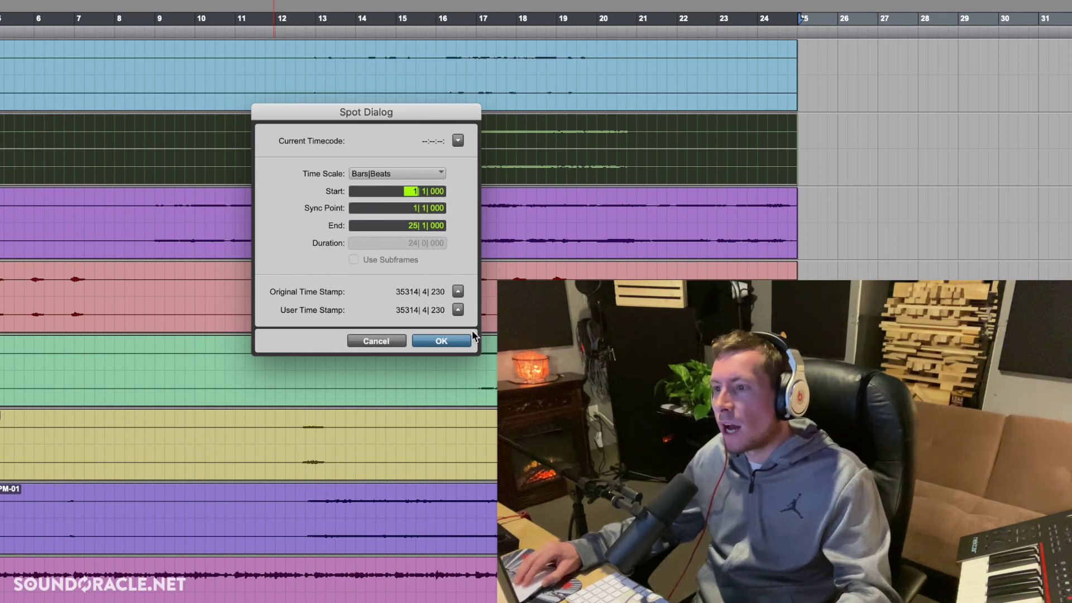
click(458, 291)
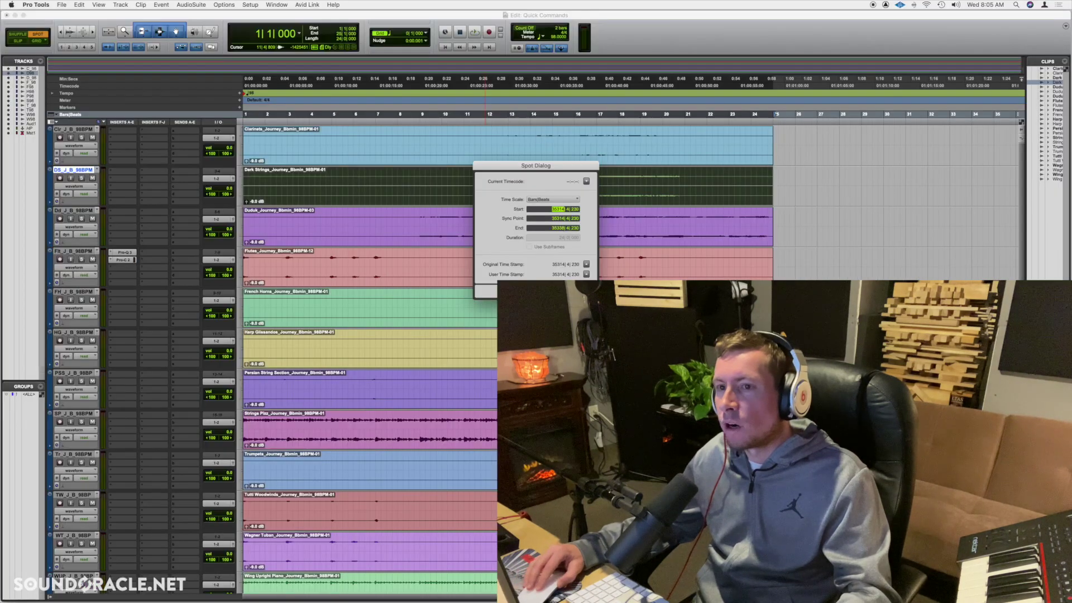
key(Escape)
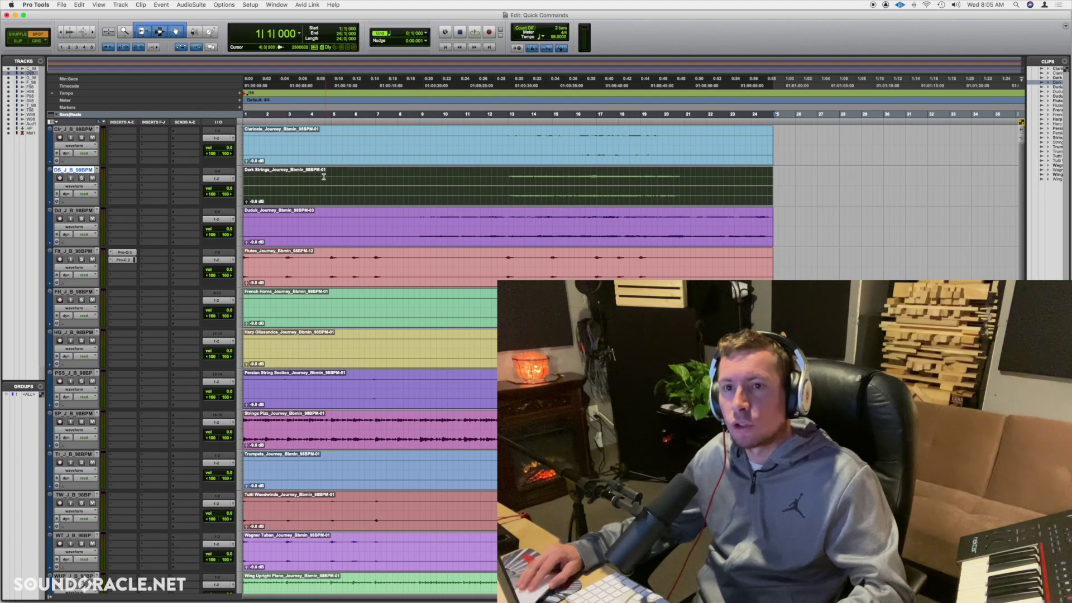
Leave Spot mode and cycle the edit mode through Shuffle, Slip and Spot, ending in Grid mode.
click(23, 41)
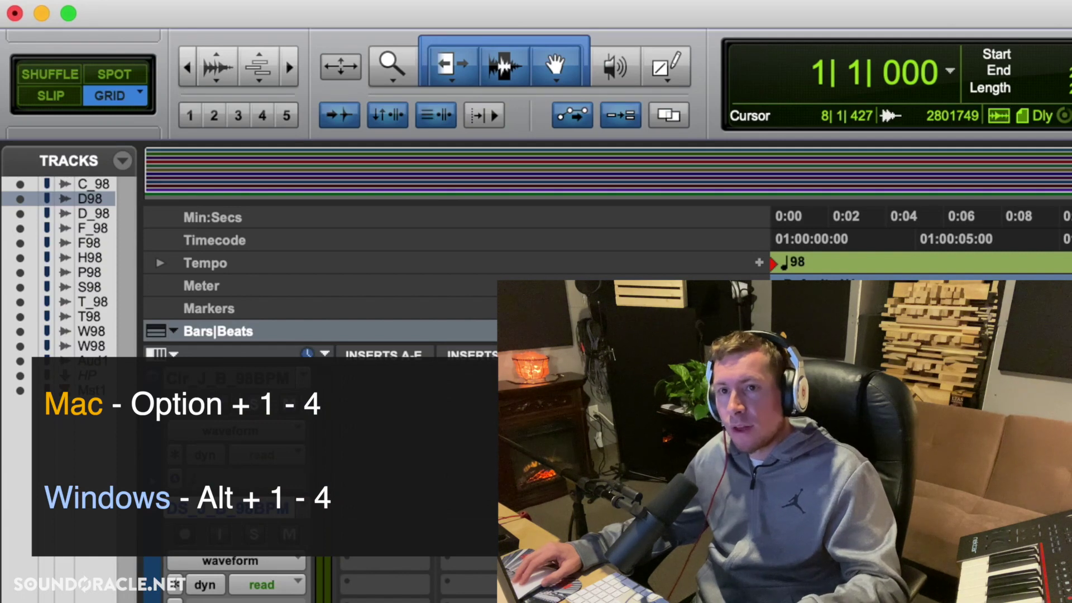
key(alt+1)
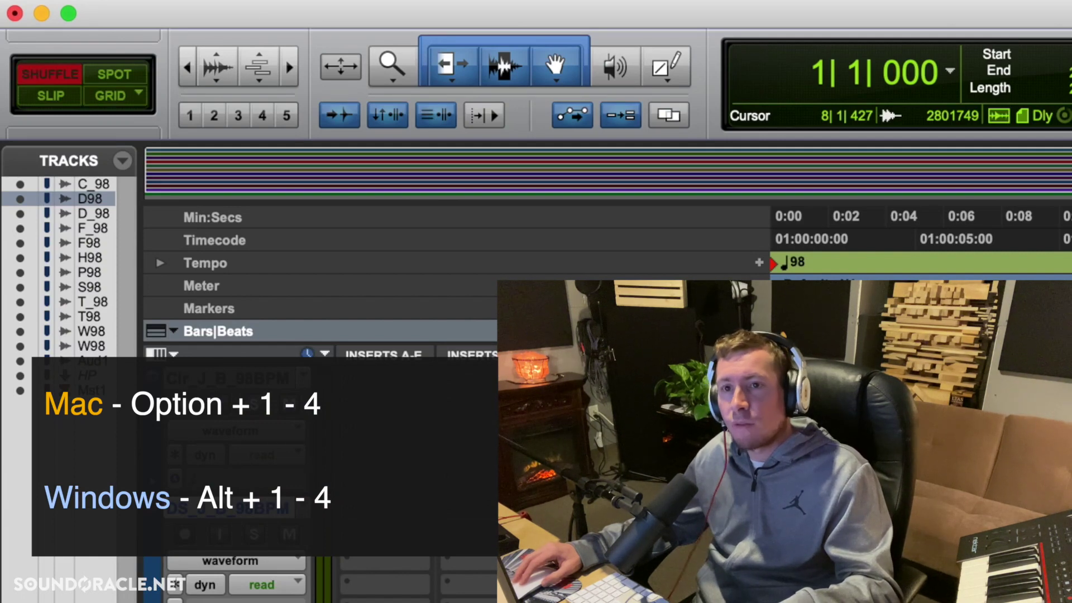
key(alt+2)
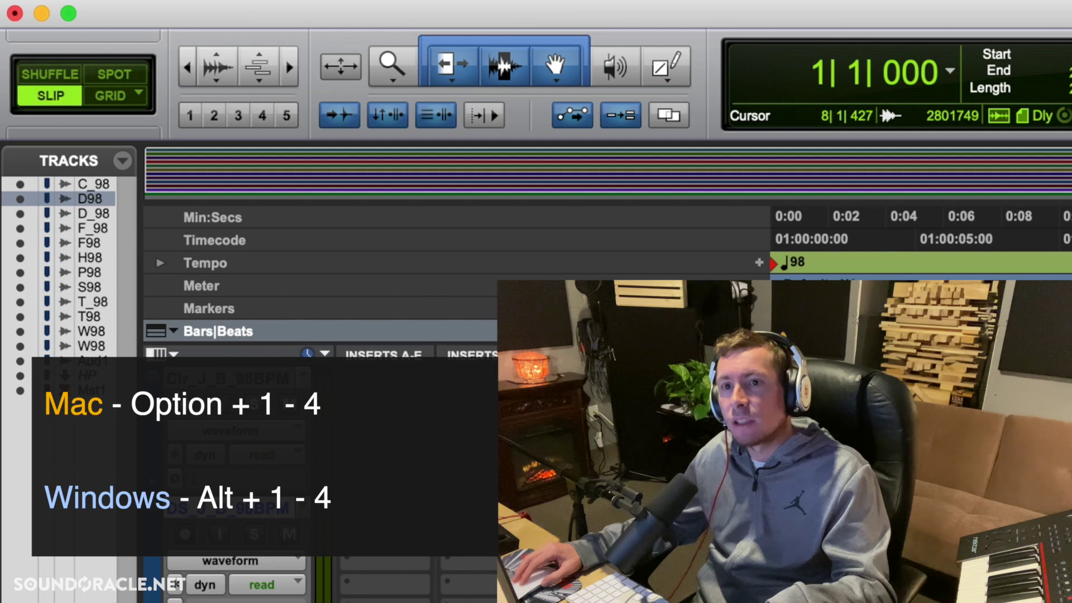
key(alt+3)
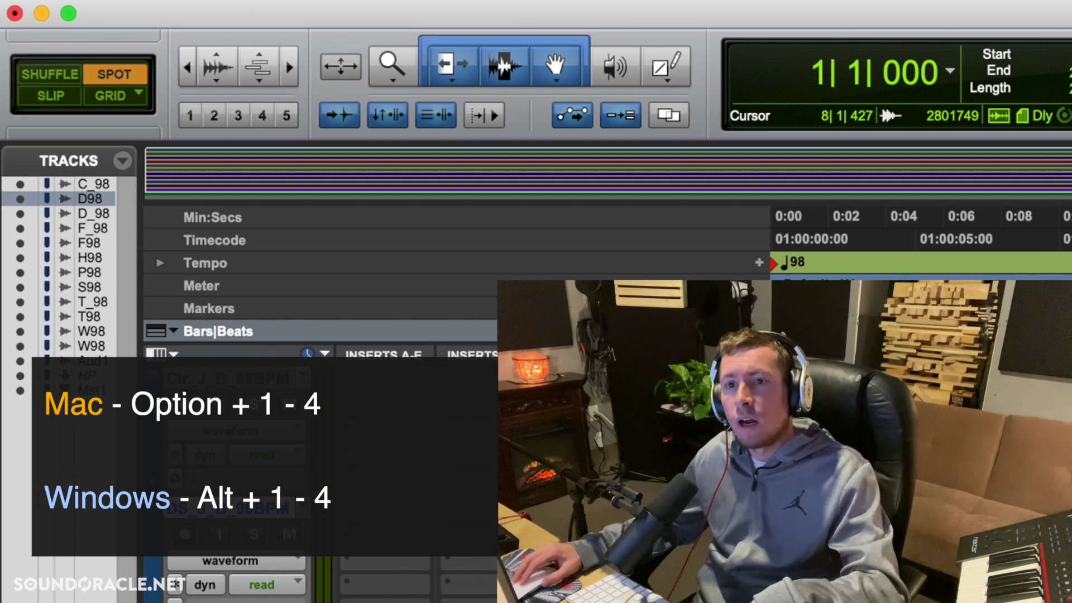
key(alt+4)
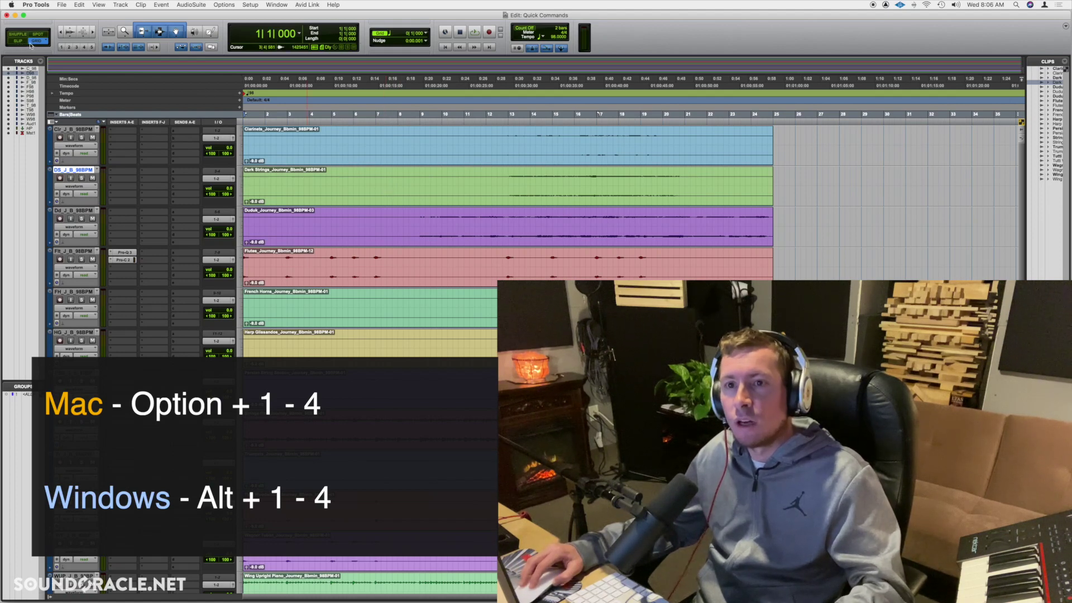
Open the New Tracks dialog and step the track type from Audio Track through Aux Input and VCA Master to Instrument Track.
key(super+bracketleft)
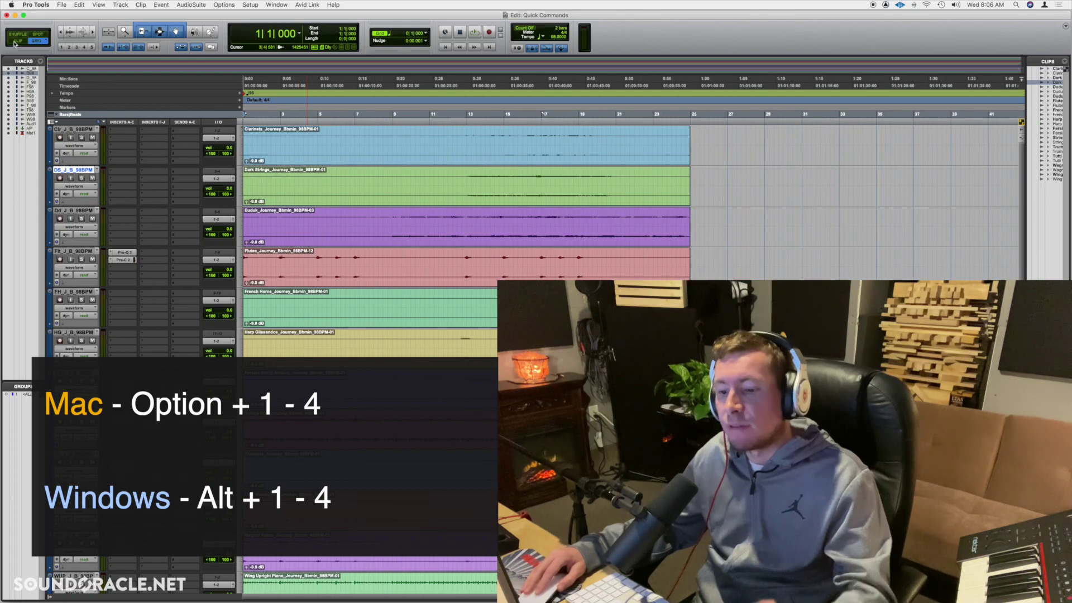
key(super+shift+n)
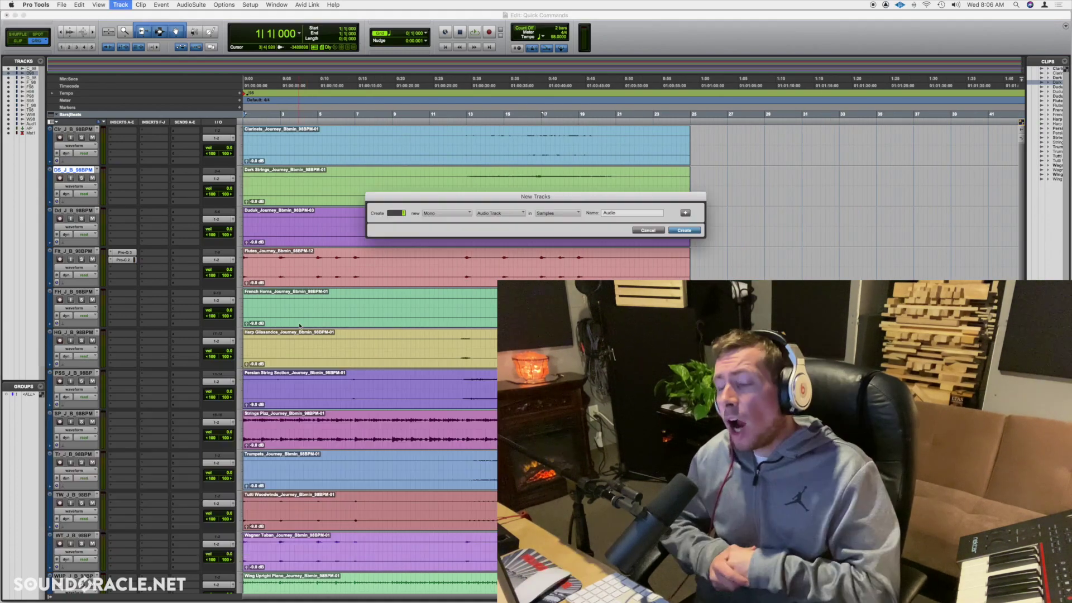
key(Escape)
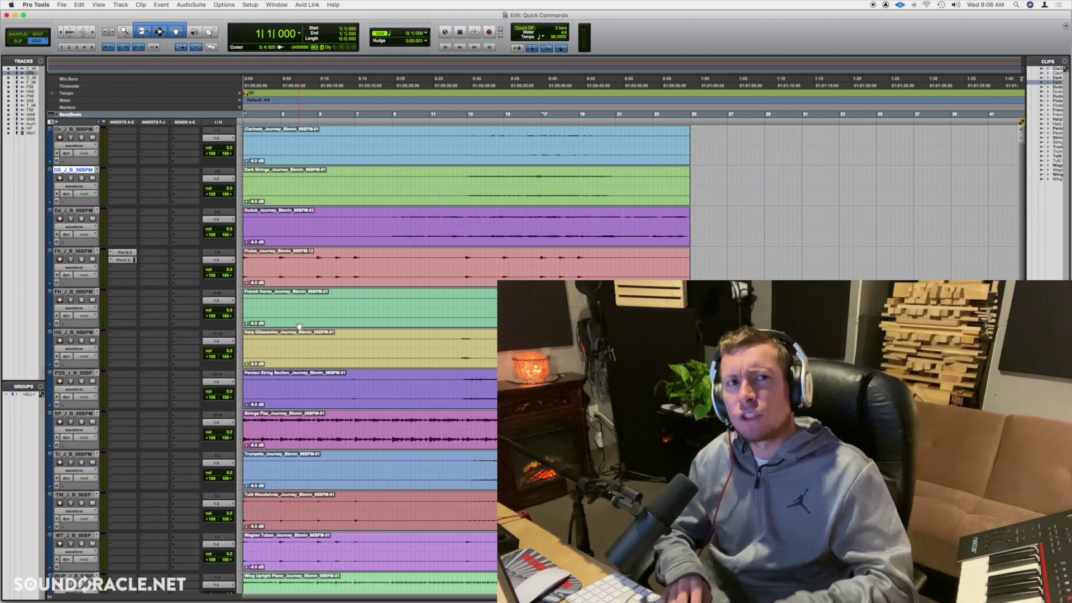
key(super+shift+n)
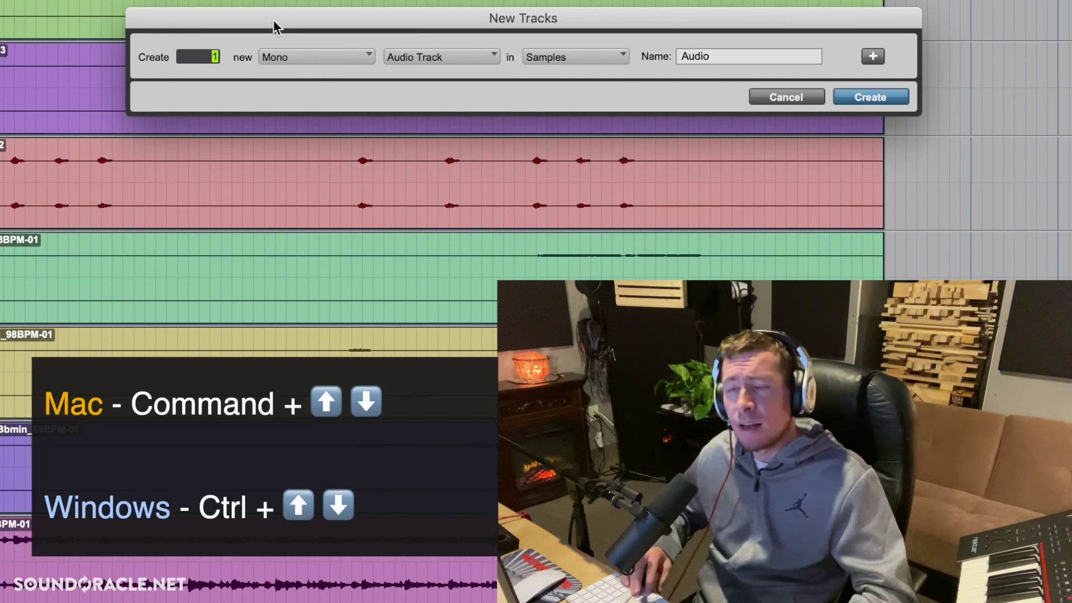
key(super+Down)
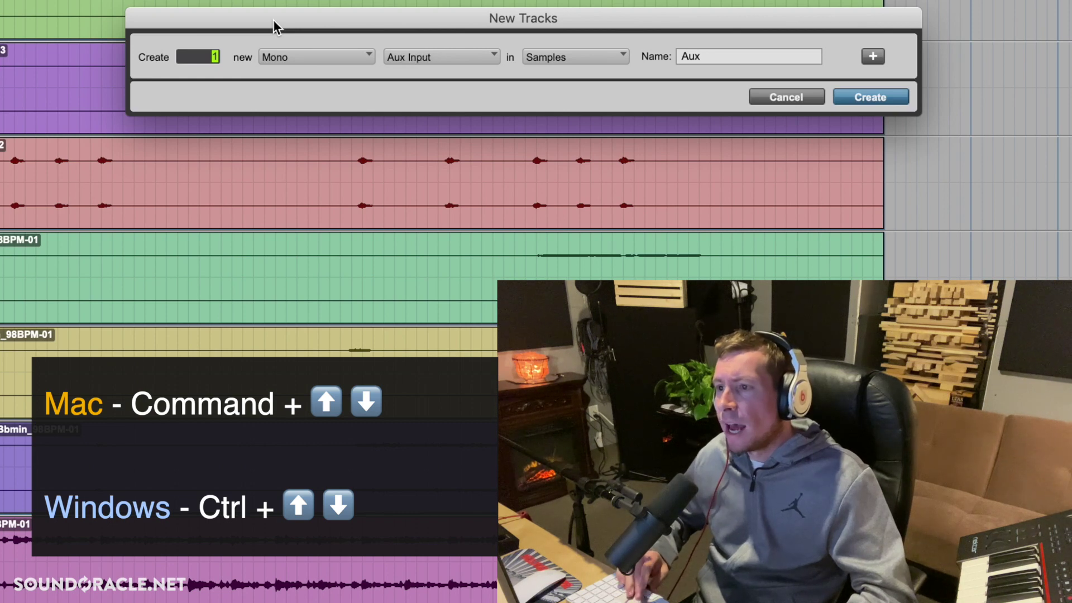
key(super+Up)
key(super+Down)
key(super+Down)
key(super+Down)
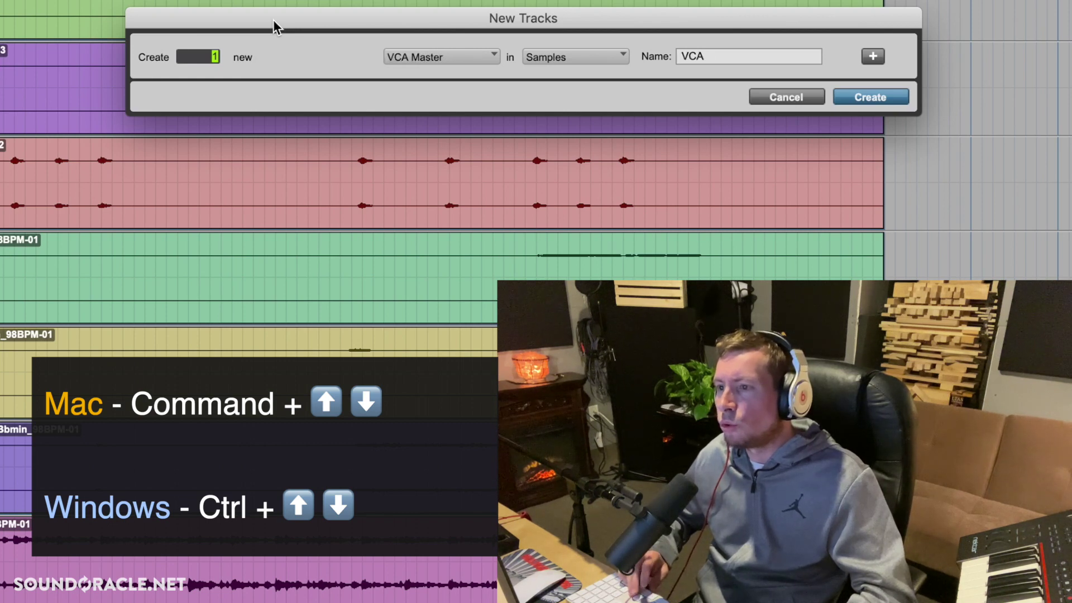
key(super+Down)
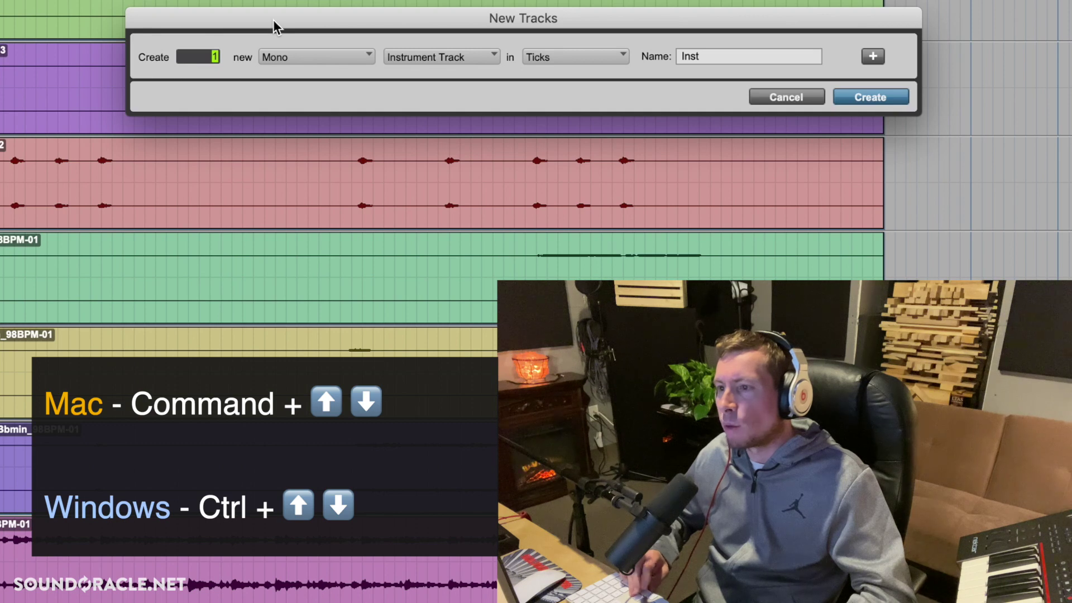
Cycle back through the track types, including VCA Master and Master Fader, and return the new track to Audio Track.
key(super+Down)
key(super+Up)
key(super+Up)
key(super+Up)
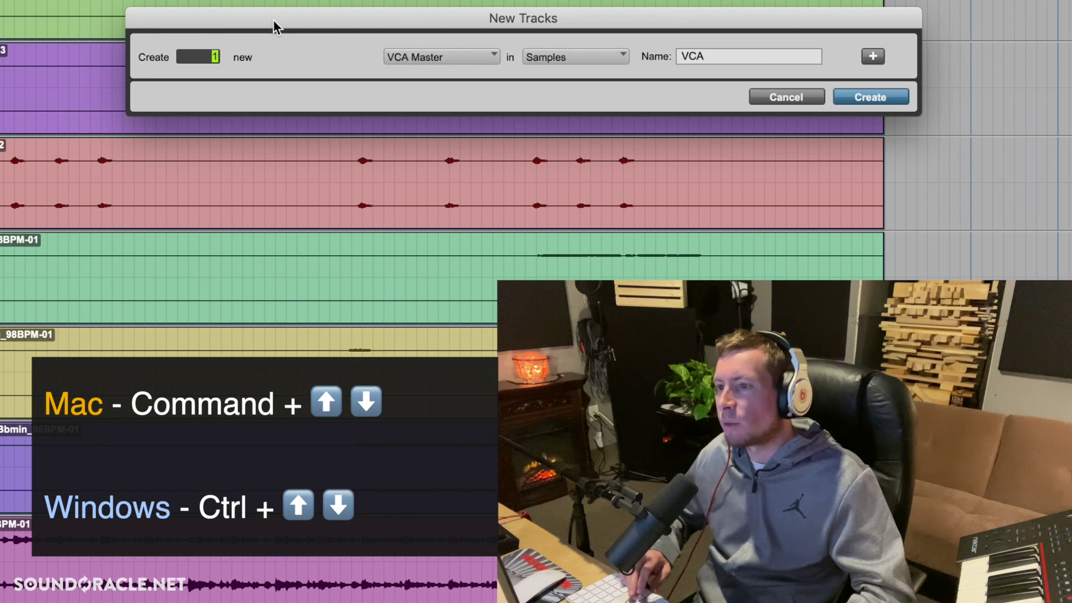
key(super+Up)
key(super+Up)
key(super+Up)
key(super+Down)
key(super+Down)
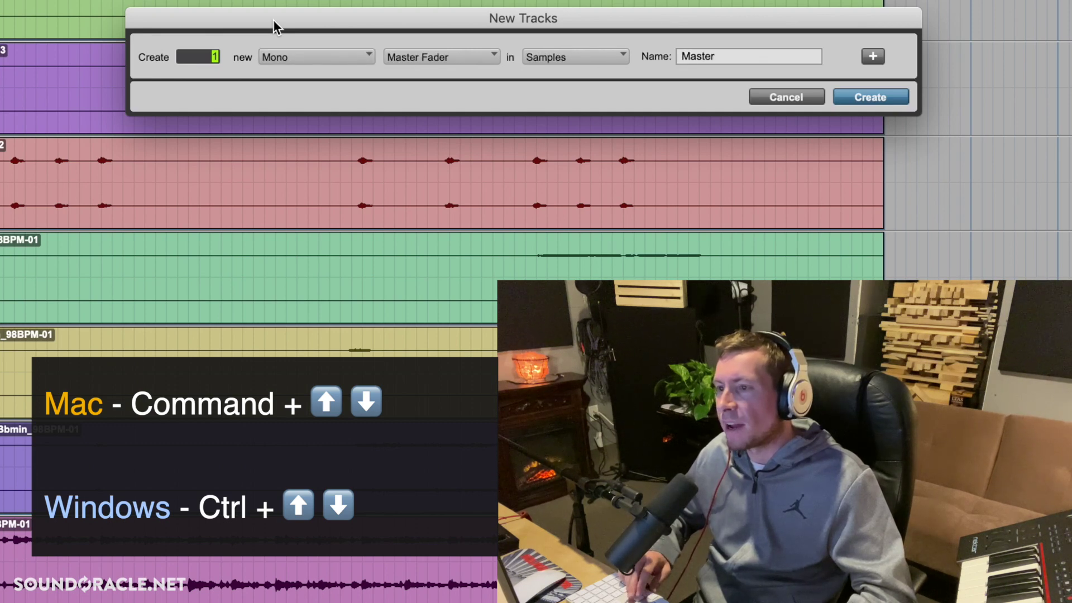
key(super+Up)
key(super+Up)
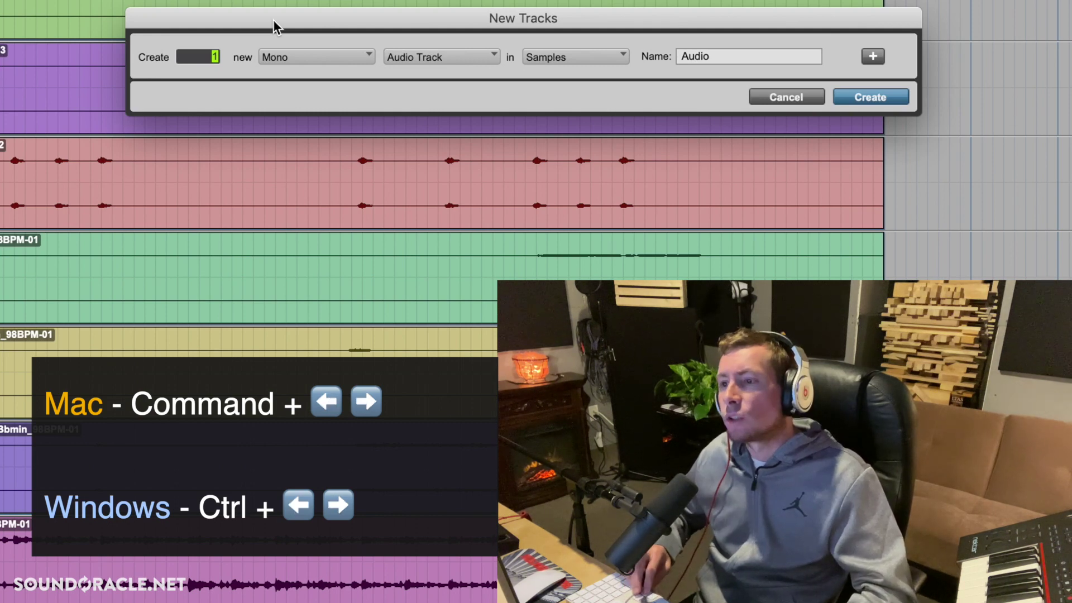
Switch the new audio track's channel format away from Mono and back several times, ending on Mono.
key(super+Right)
key(super+Left)
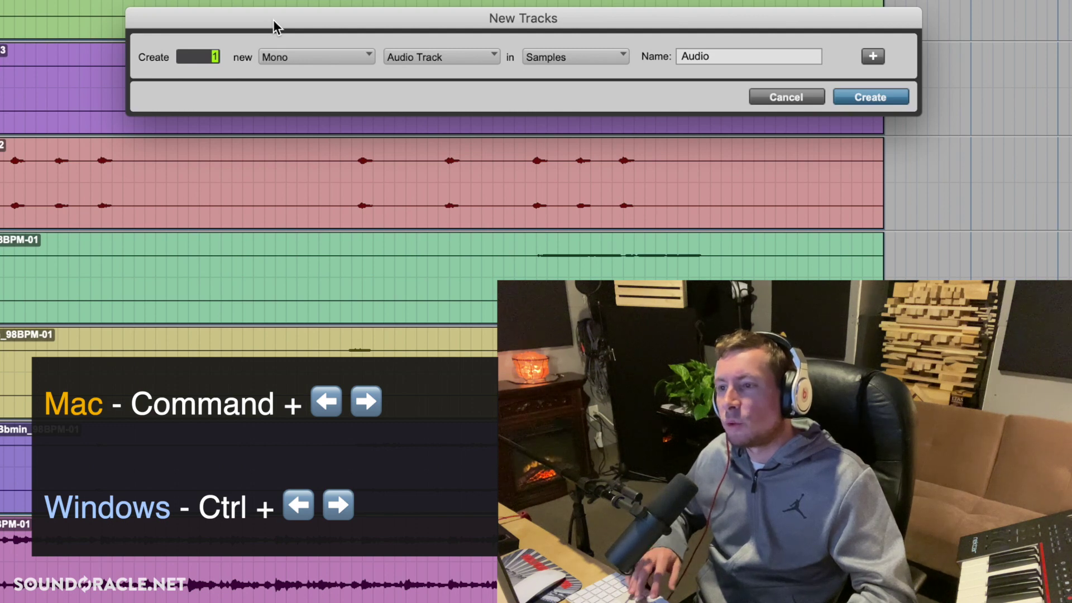
key(super+Right)
key(super+Left)
key(super+Right)
key(super+Left)
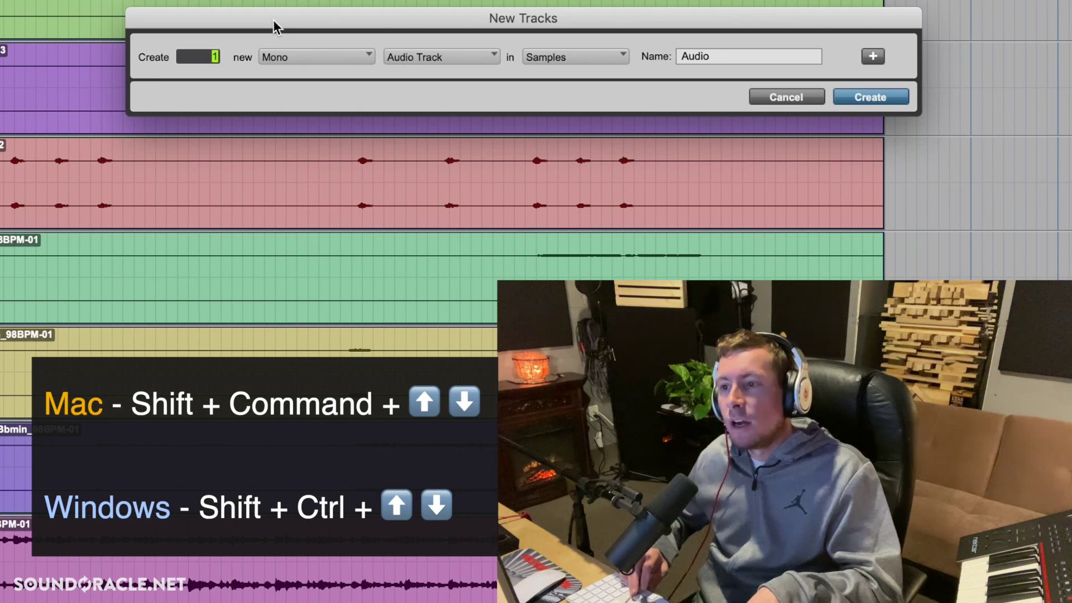
Add a second Mono Audio Track row to the New Tracks dialog.
key(shift+super+Down)
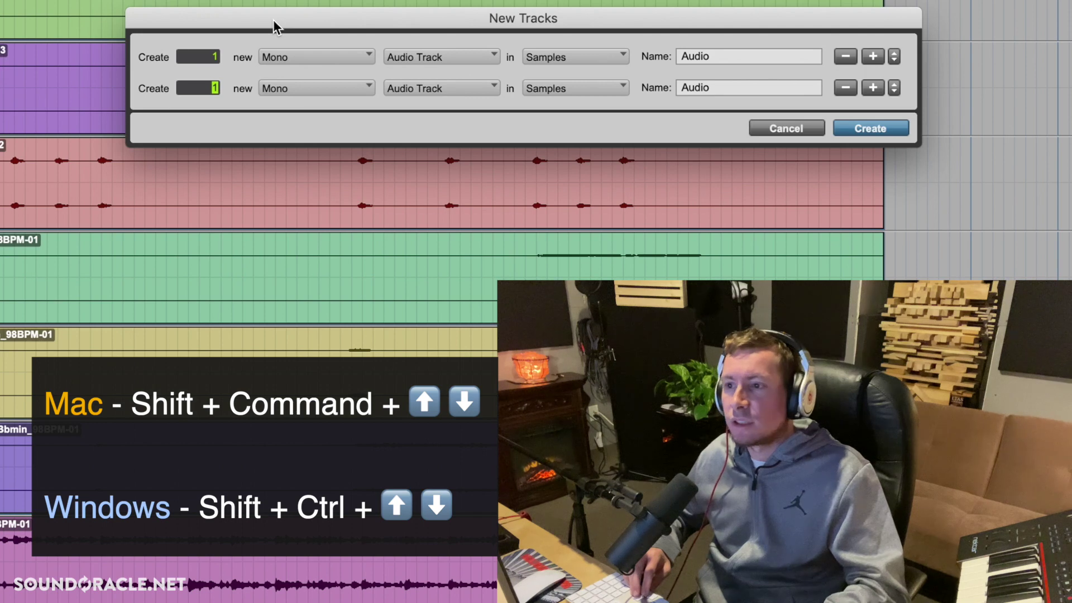
Remove the second track row and cancel the New Tracks dialog.
key(shift+super+Up)
key(Escape)
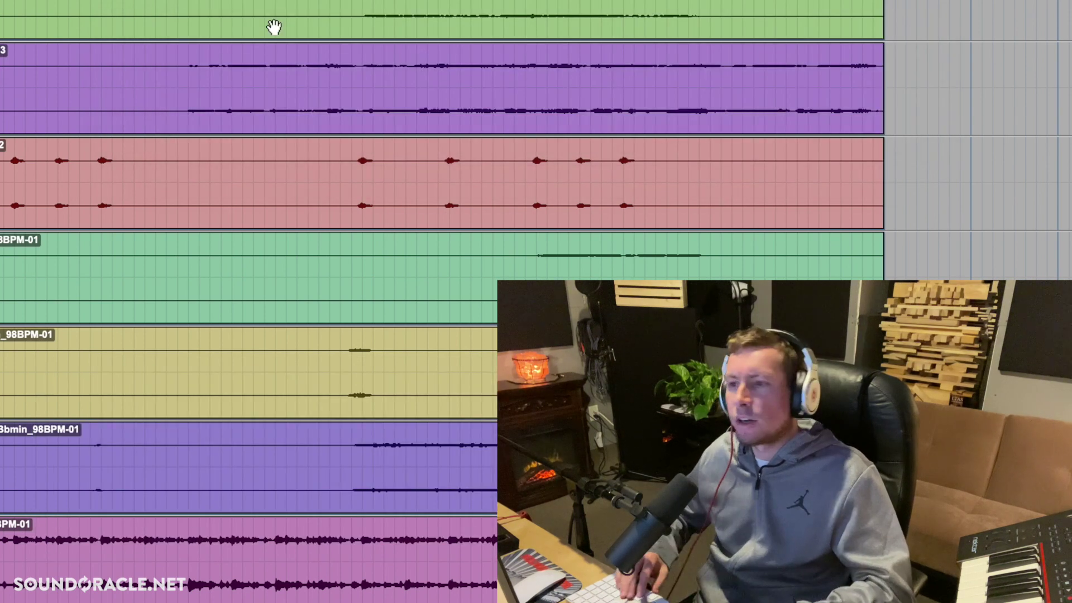
Reopen the New Tracks dialog and set up 4 Mono Audio Tracks and, in a second row, 3 Stereo Aux Inputs.
key(shift+super+n)
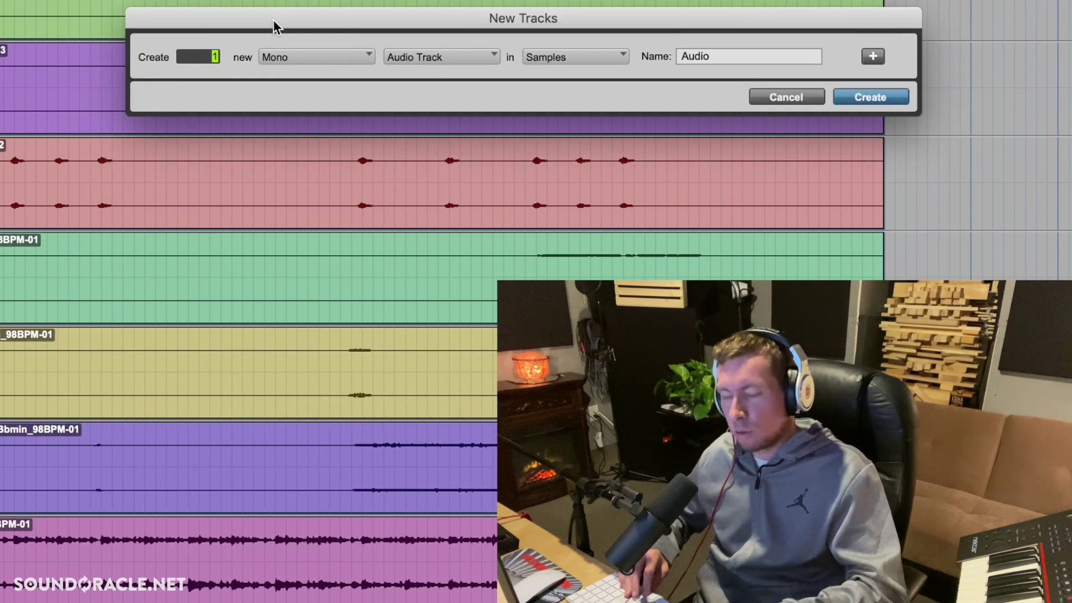
key(shift+super+Down)
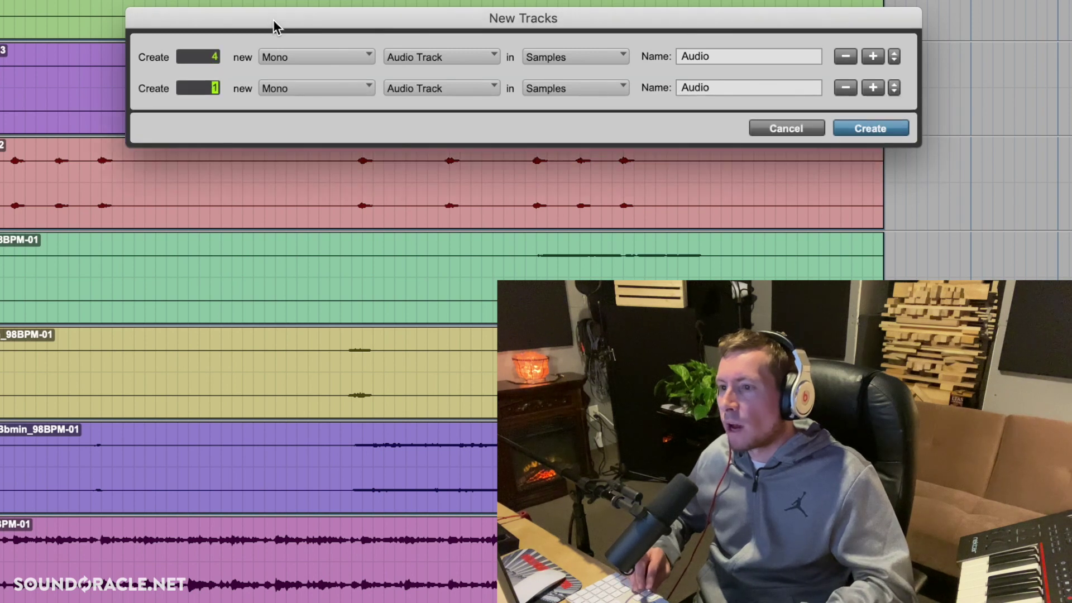
key(super+Right)
key(super+Down)
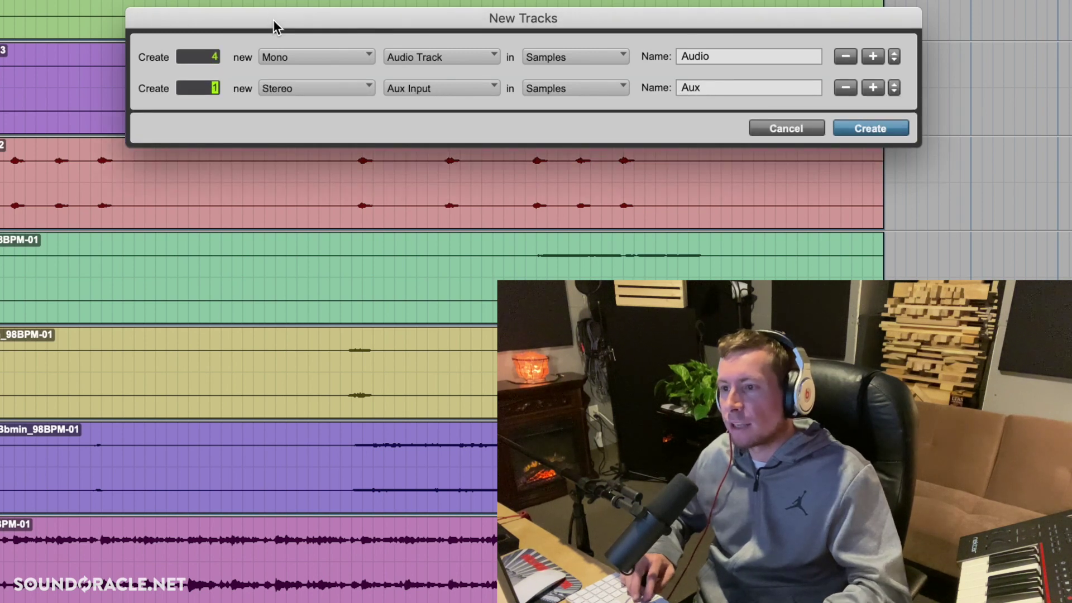
key(shift+super+Down)
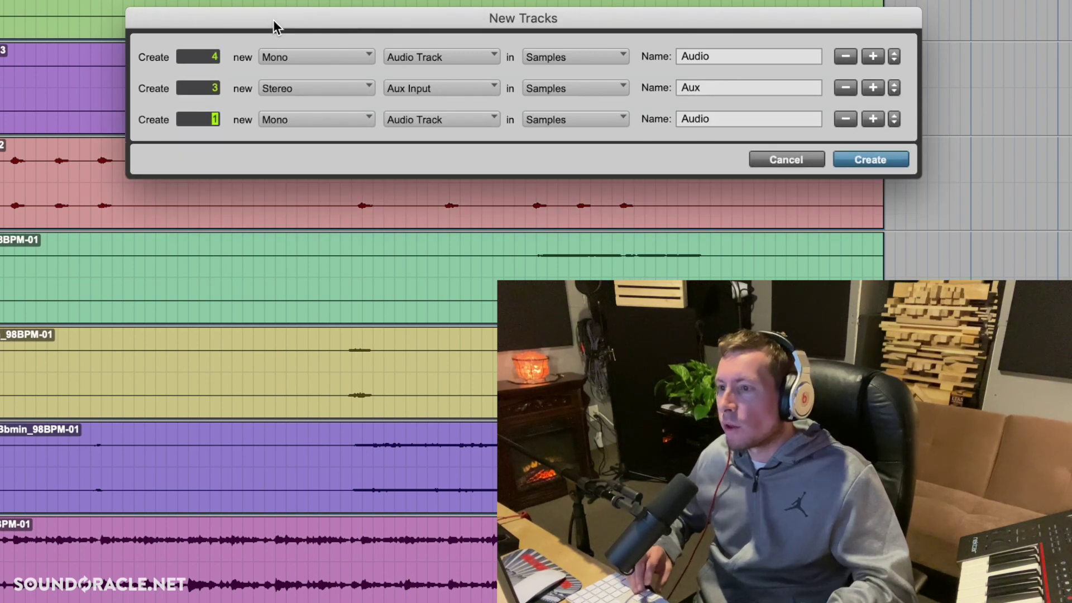
Set the third row to 1 Stereo Instrument Track, add a fourth row for a Stereo Master Fader, and submit the New Tracks dialog.
key(super+Down)
key(super+Down)
key(super+Down)
key(super+Down)
key(super+Down)
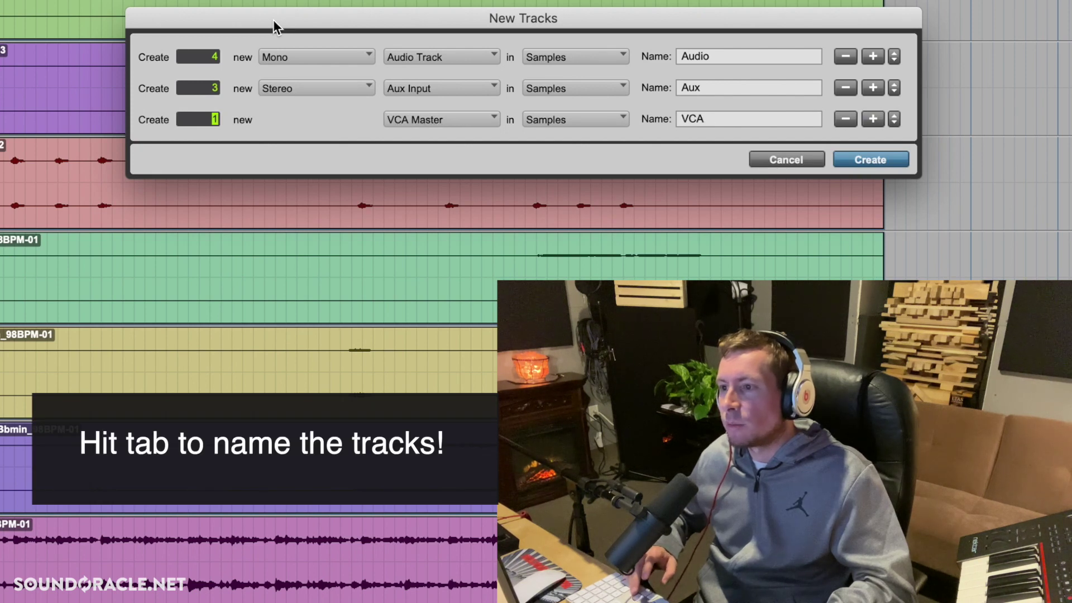
key(shift+super+Down)
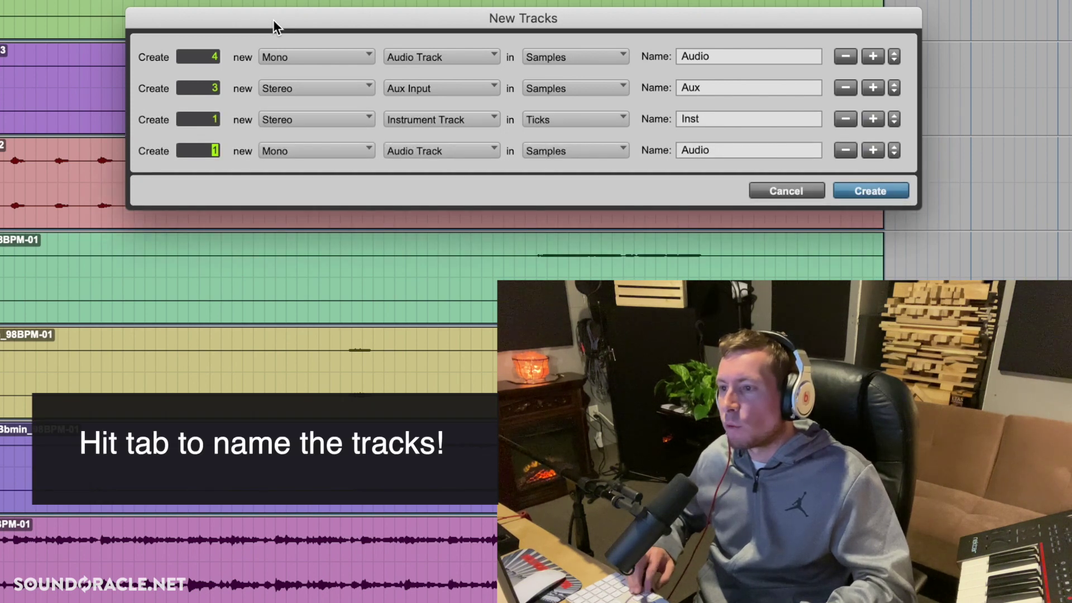
key(super+Right)
key(super+Down)
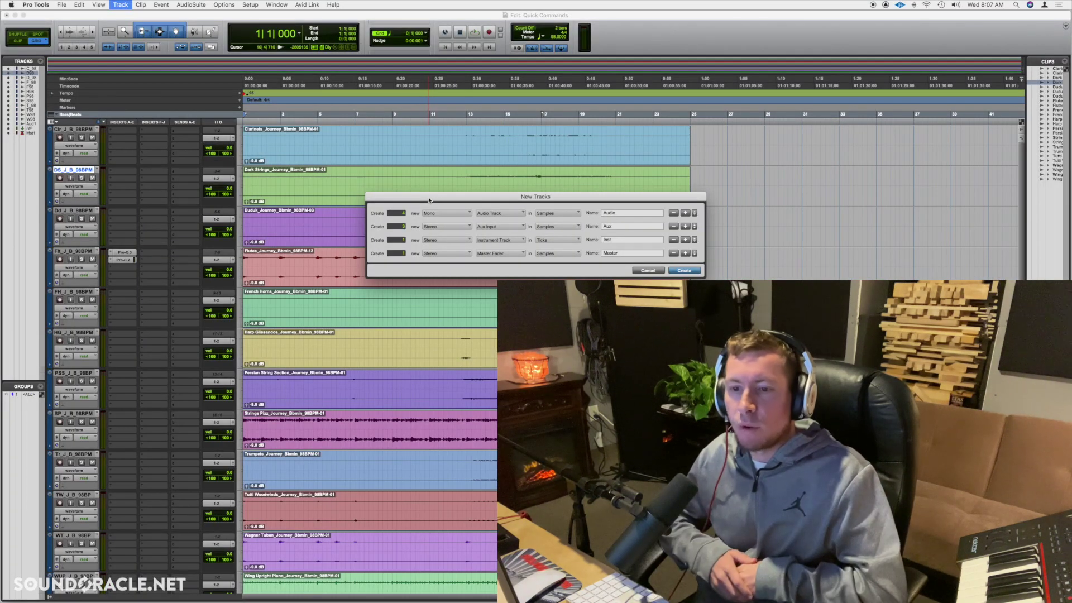
key(Return)
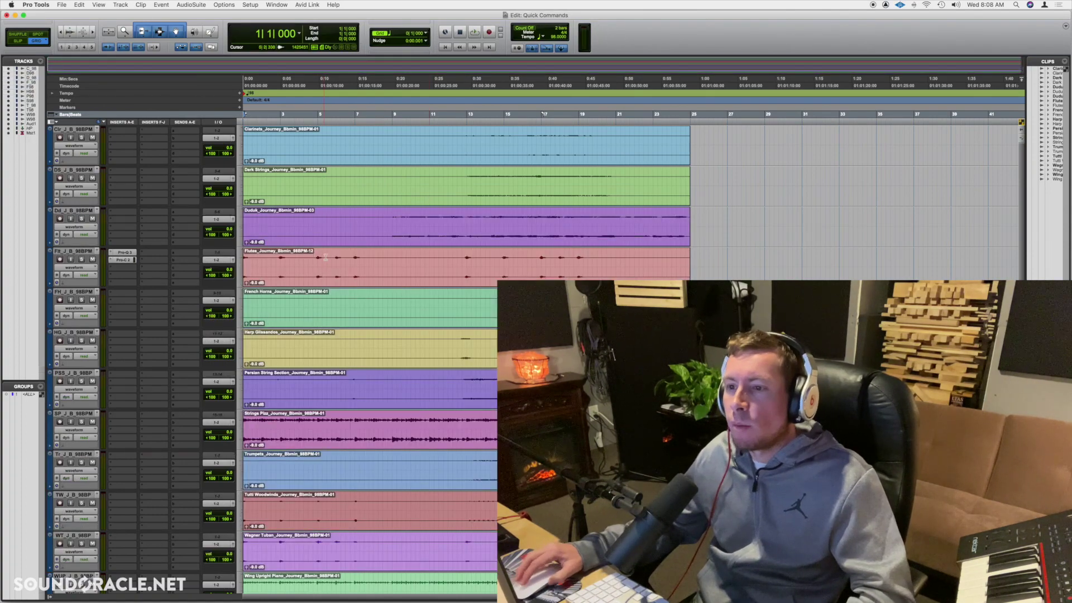
Place the edit cursor at 4|4|000 in the Flutes clip and move it to the next transient with Tab to Transients.
click(313, 260)
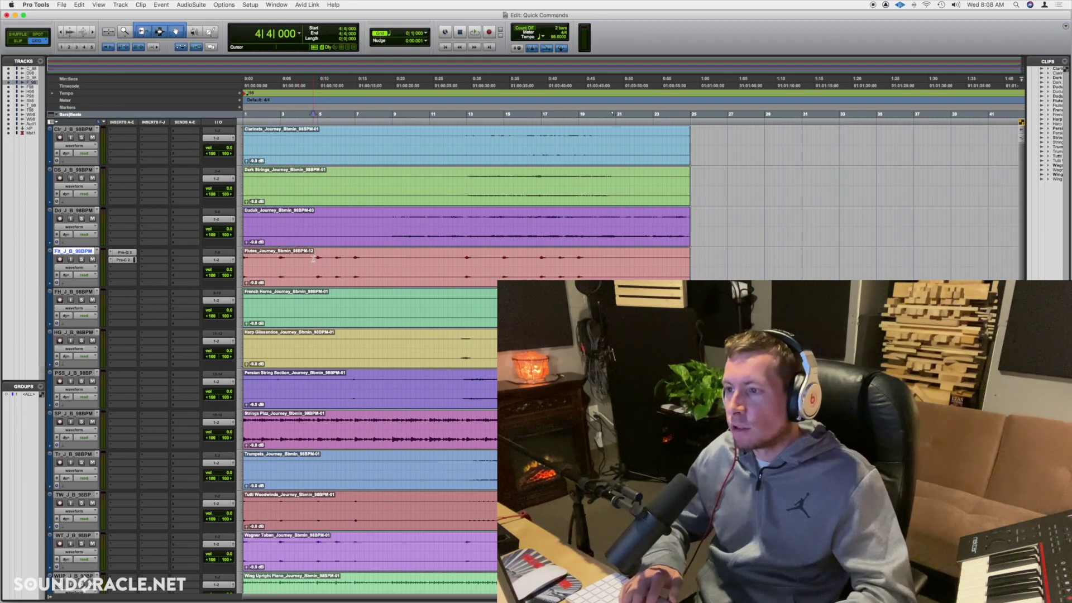
key(super+bracketright)
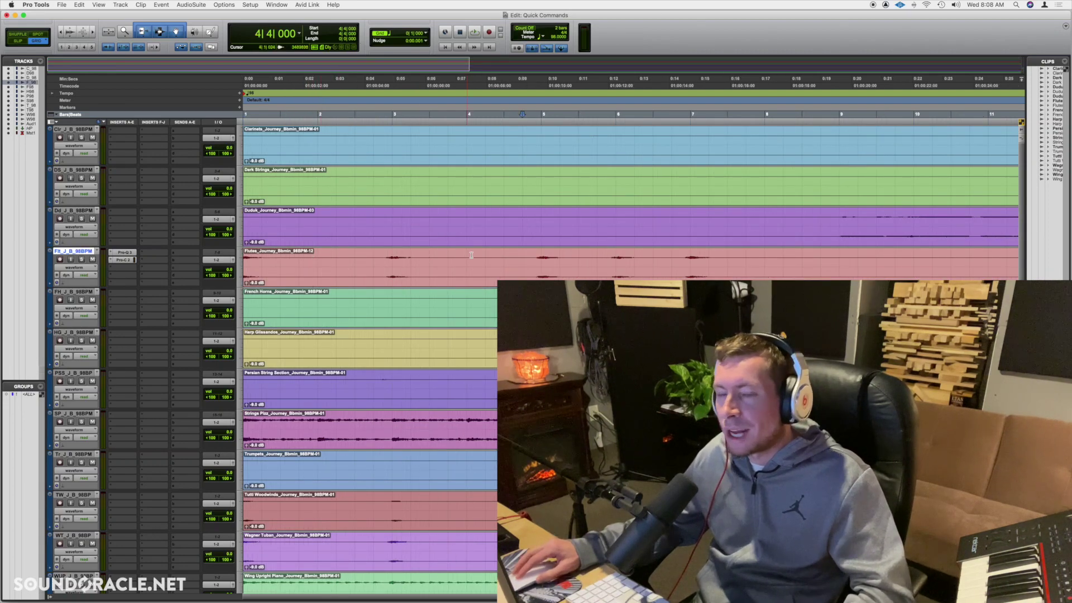
key(super+bracketright)
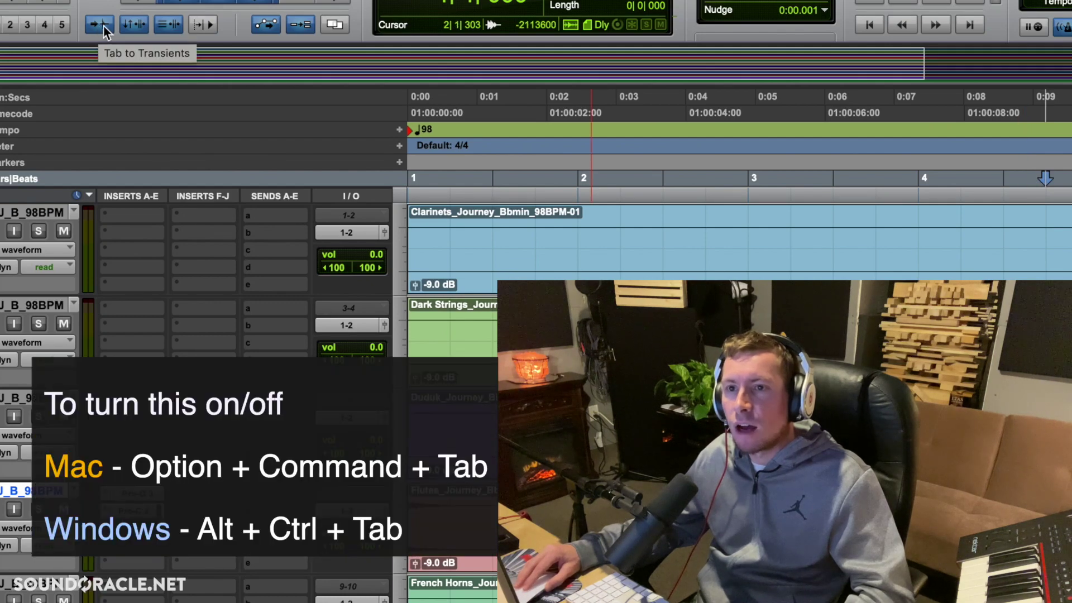
click(103, 26)
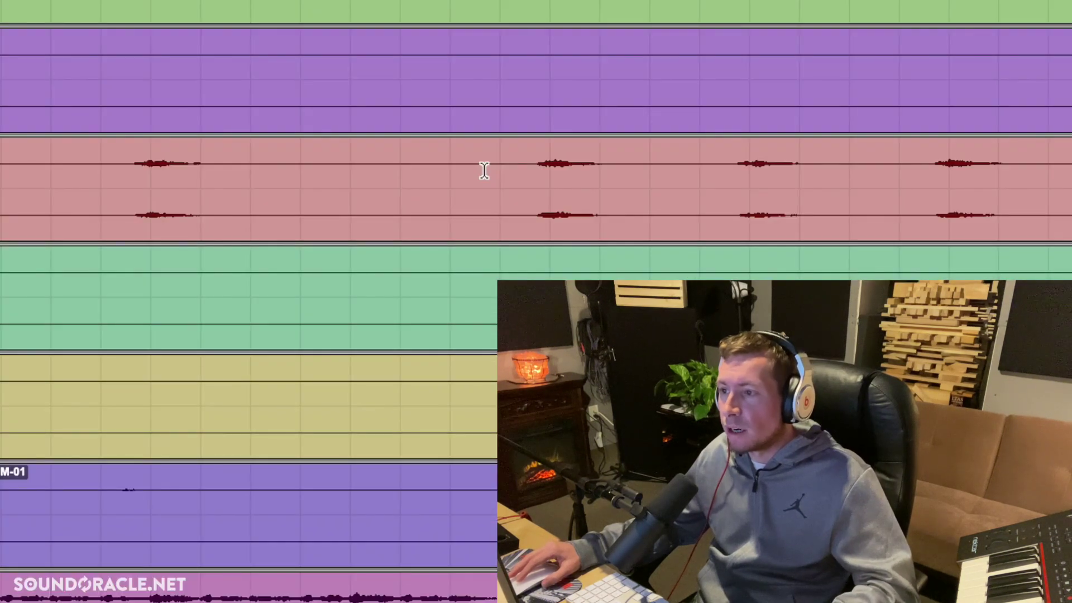
key(Tab)
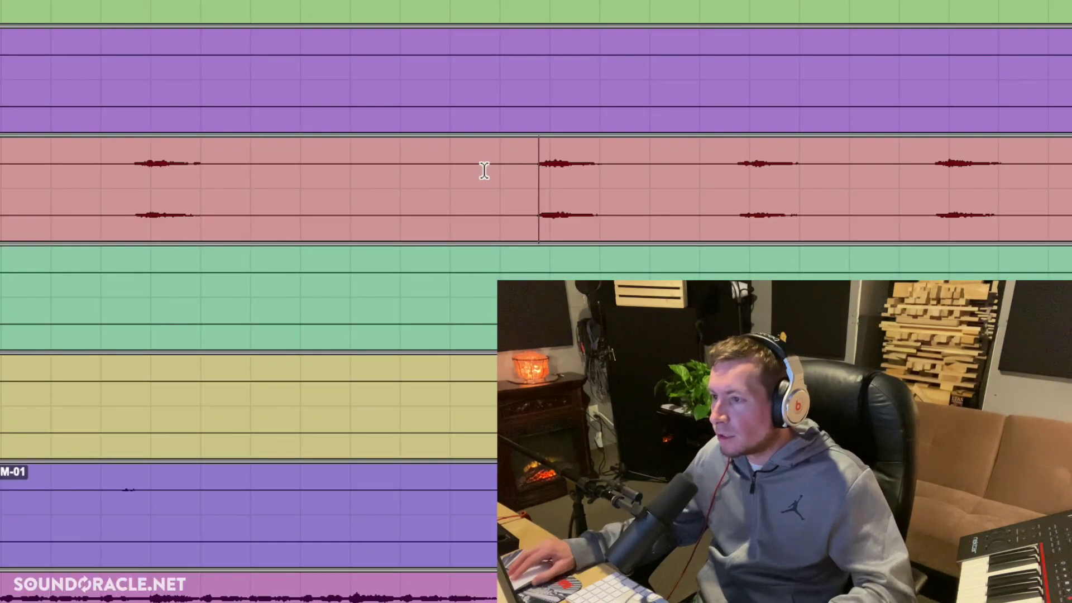
Place the edit cursor in the silence before the following Flutes hit and advance it to that hit's transient.
key(super+bracketright)
click(635, 165)
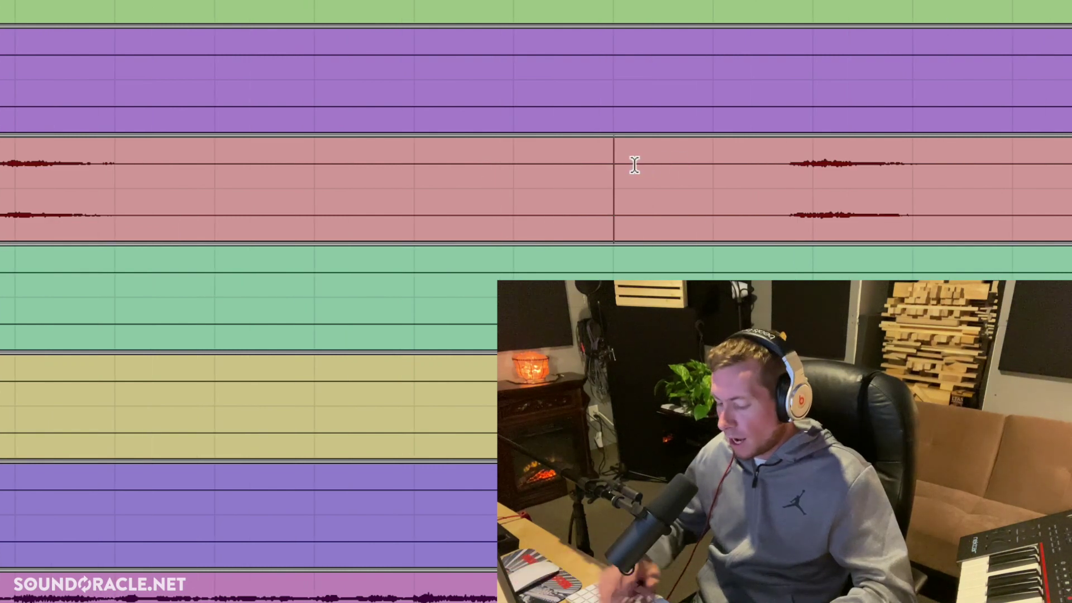
key(Tab)
Increase and decrease the vertical zoom of the audio waveforms several times, ending with taller waveforms.
key(super+alt+bracketright)
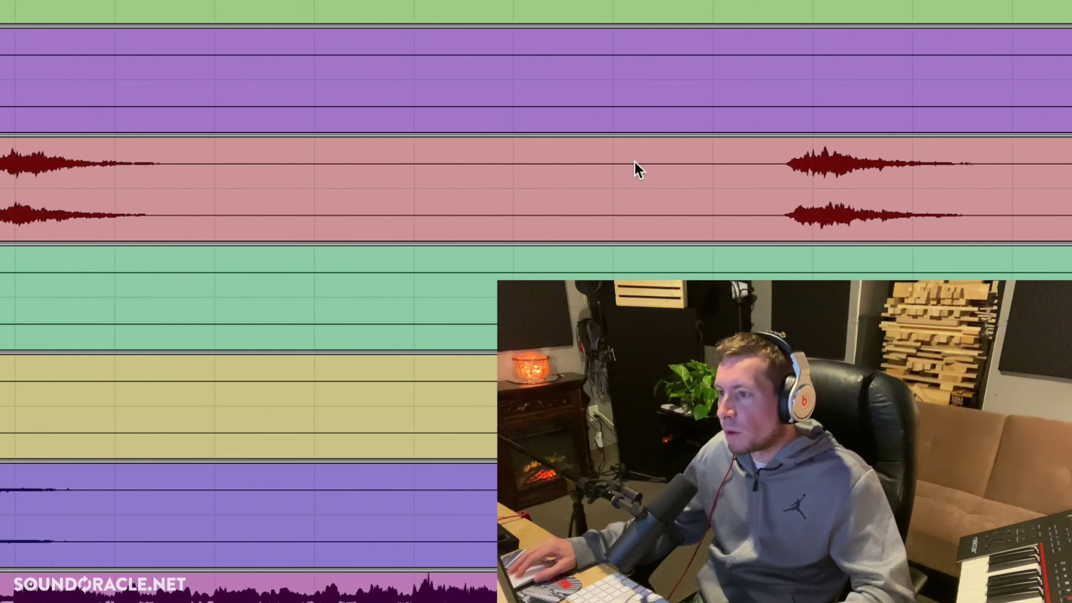
click(720, 159)
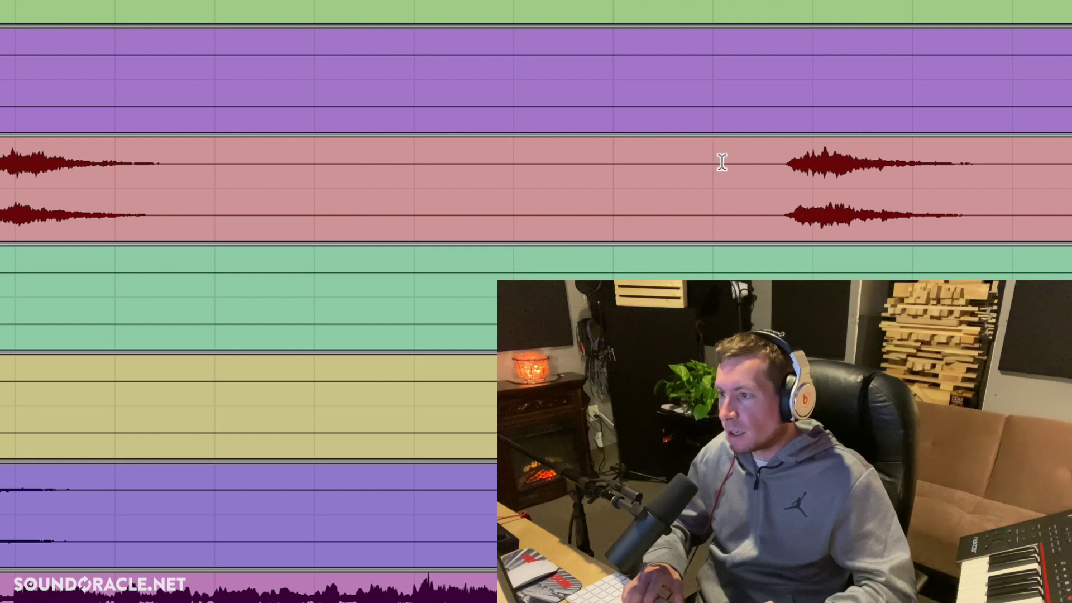
key(super+alt+bracketleft)
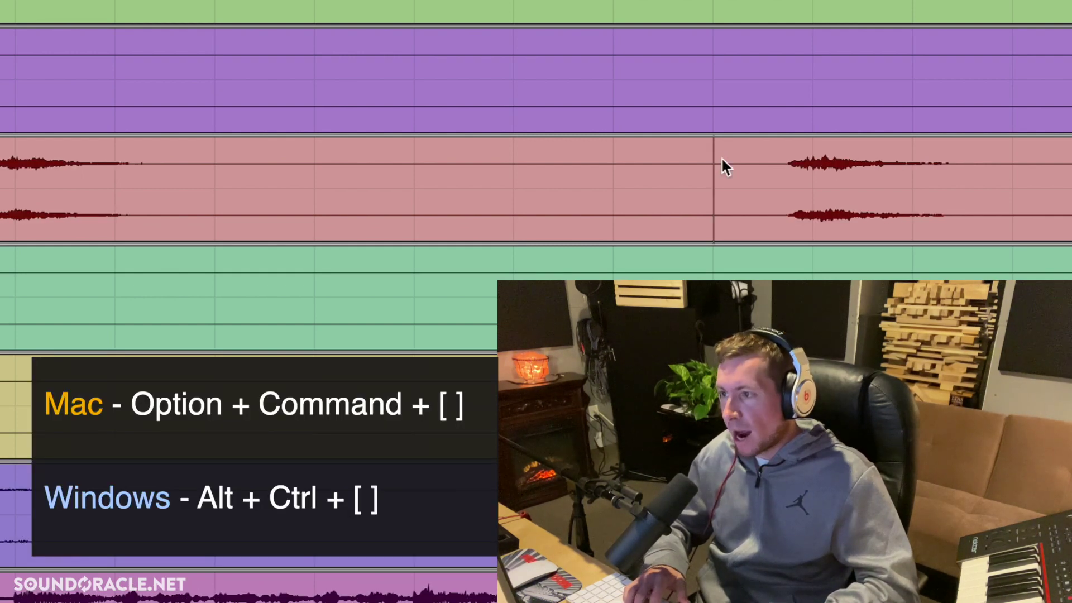
key(super+alt+bracketright)
key(super+alt+bracketleft)
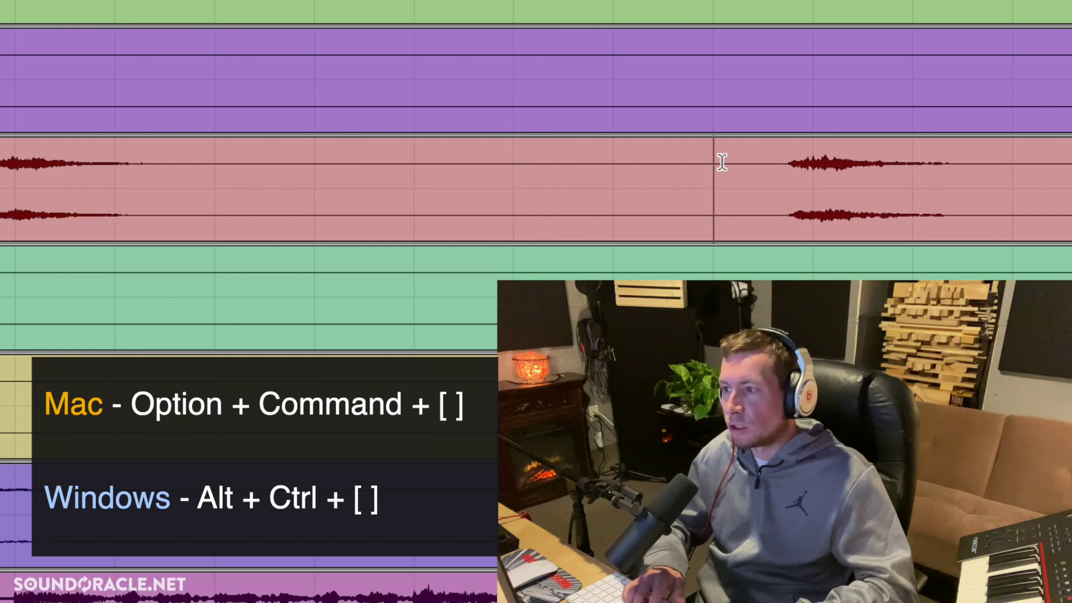
key(super+bracketright)
key(super+bracketleft)
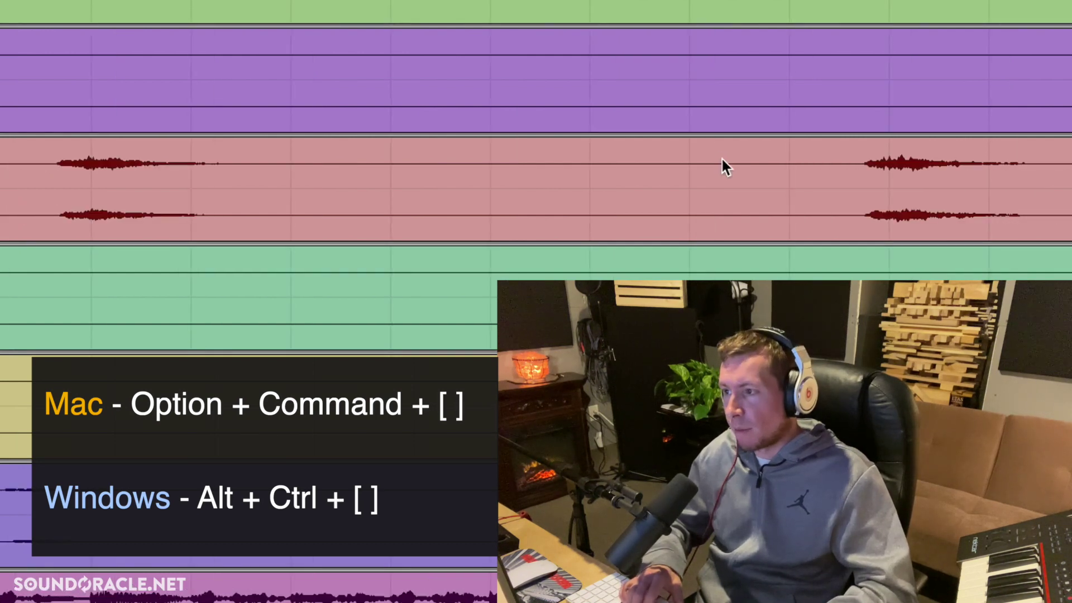
key(super+alt+bracketright)
key(super+alt+bracketleft)
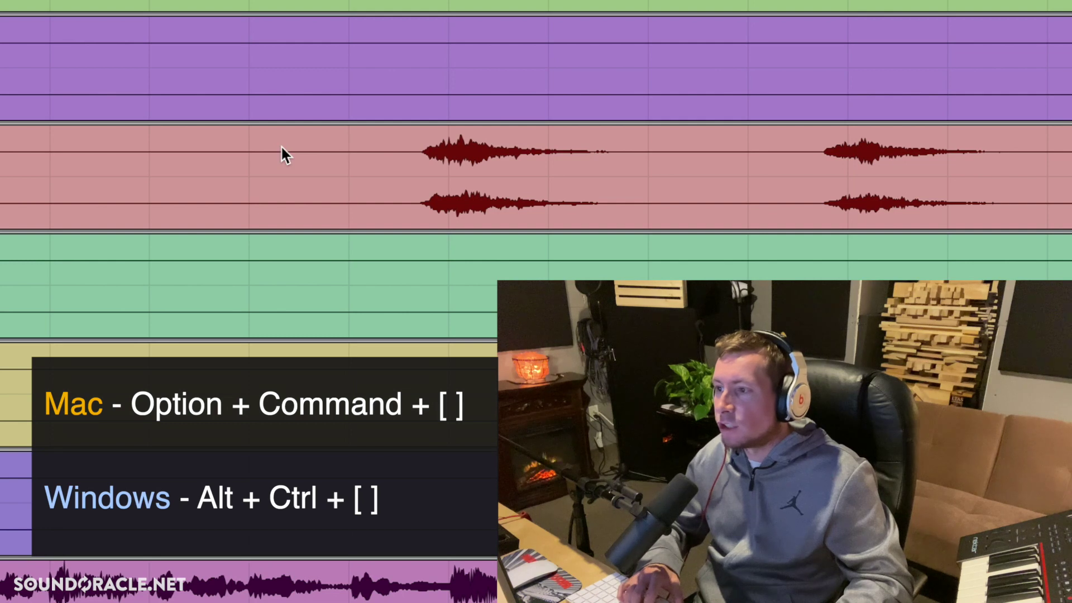
key(super+alt+bracketright)
key(super+alt+bracketleft)
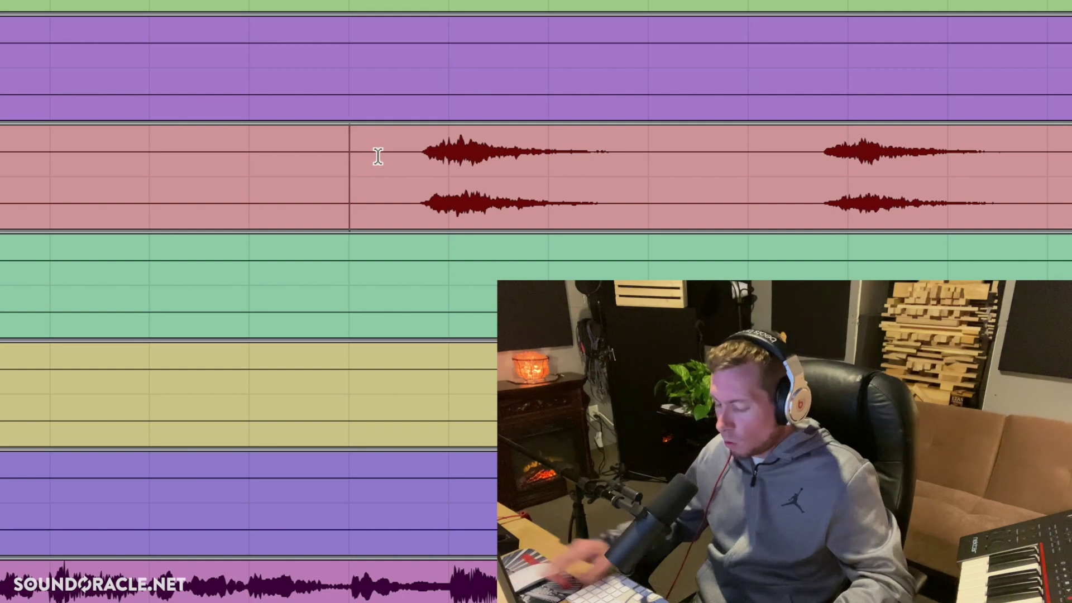
Separate one Flutes hit into its own clip, from its transient to after its tail, and move it onto the next grid line.
key(Tab)
key(super+bracketright)
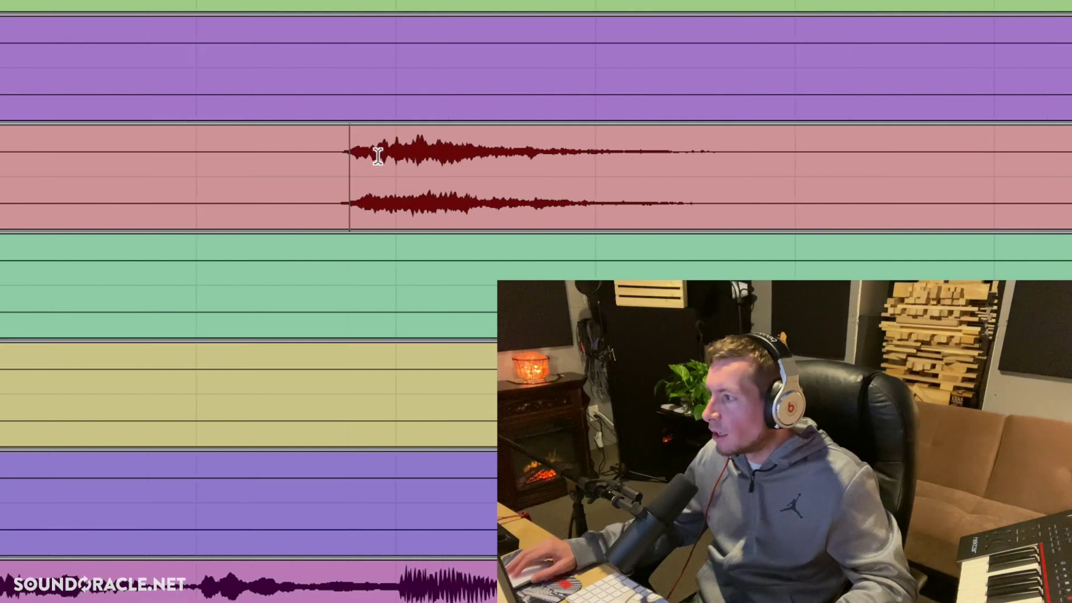
click(195, 152)
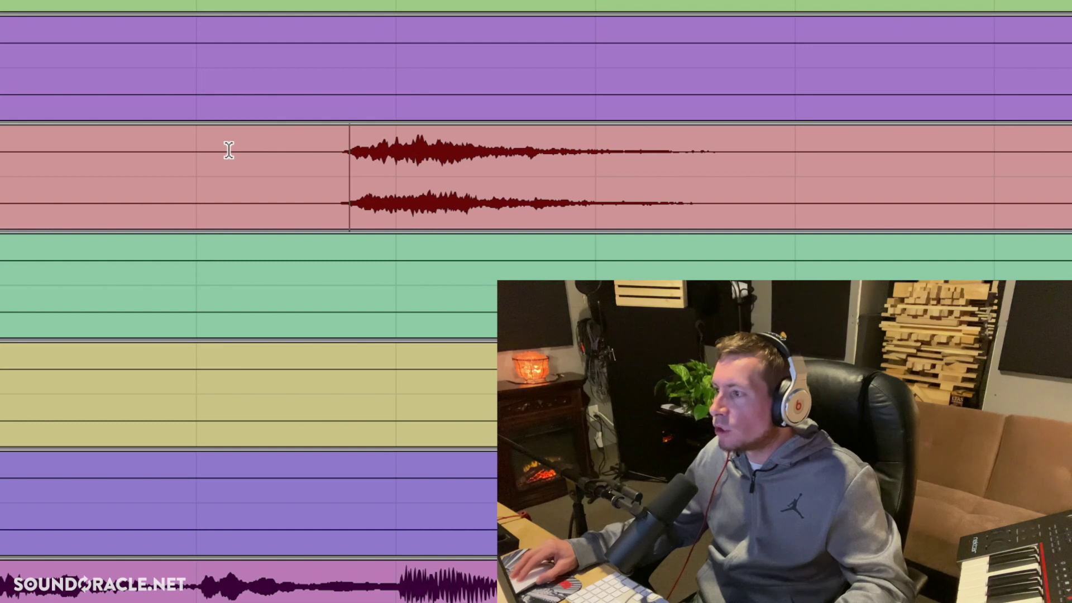
click(798, 163)
key(super+e)
drag(382, 179, 430, 180)
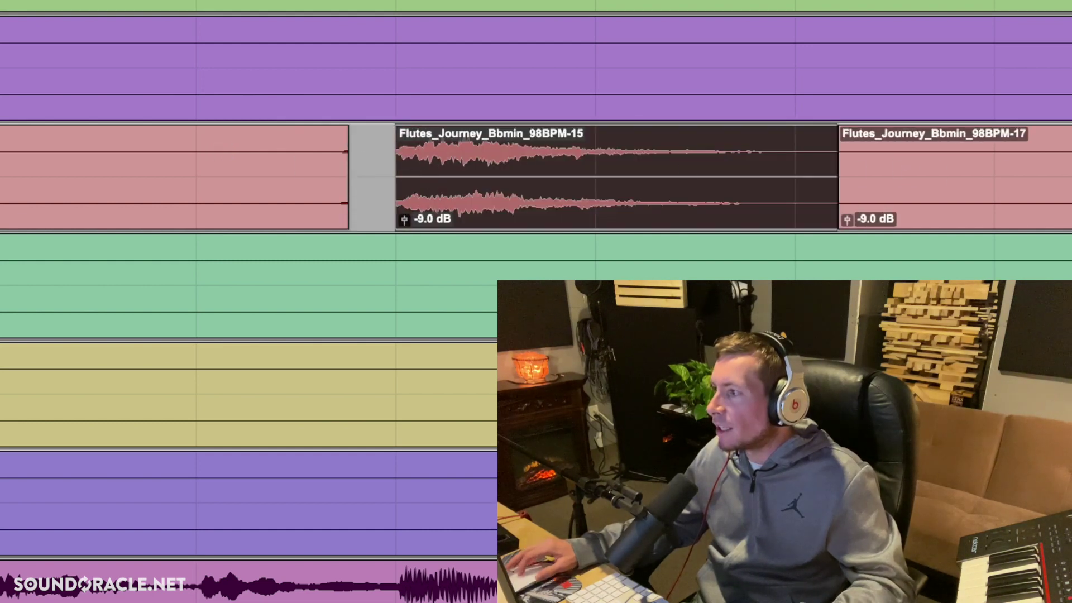
Separate the next two Flutes hits into their own clips at their transients and shift each one onto the grid.
key(super+e)
scroll(536, 176, right, 5)
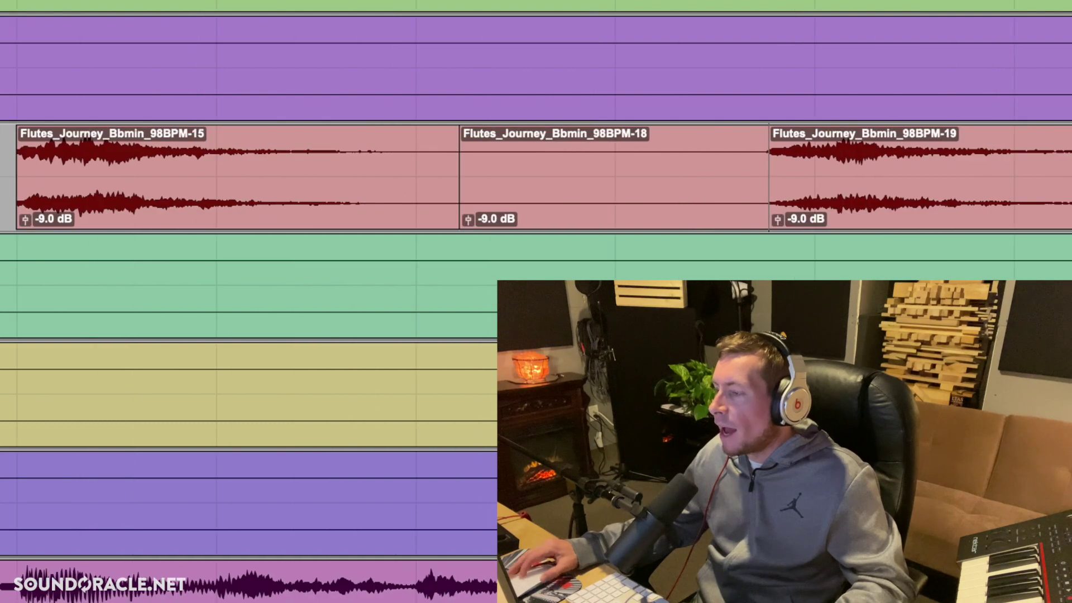
click(1010, 210)
key(super+e)
click(797, 169)
key(KP_Add)
scroll(797, 167, right, 9)
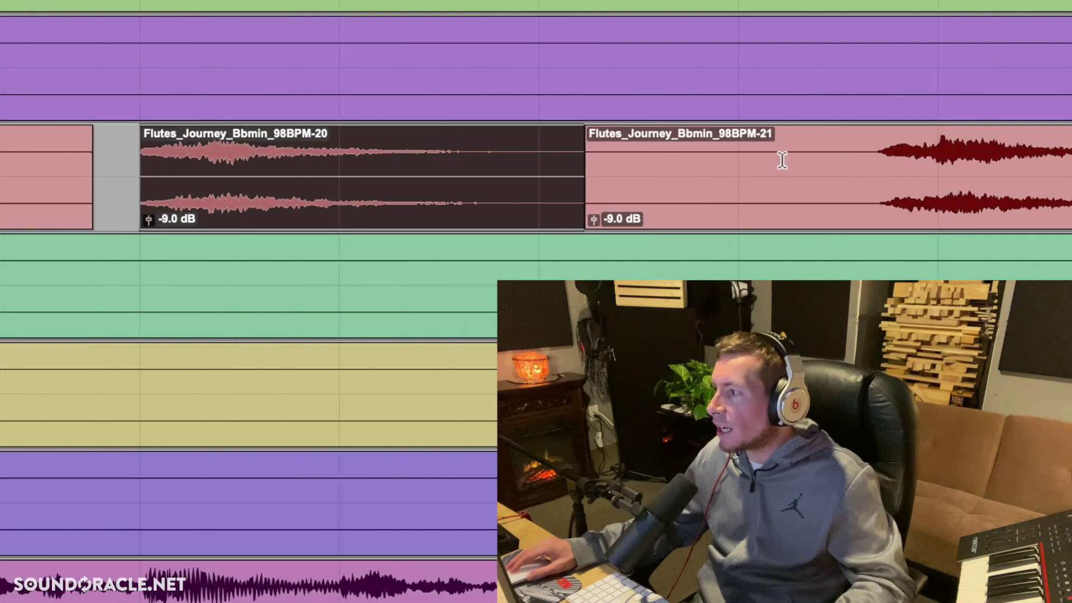
click(884, 162)
key(super+e)
click(904, 168)
key(KP_Add)
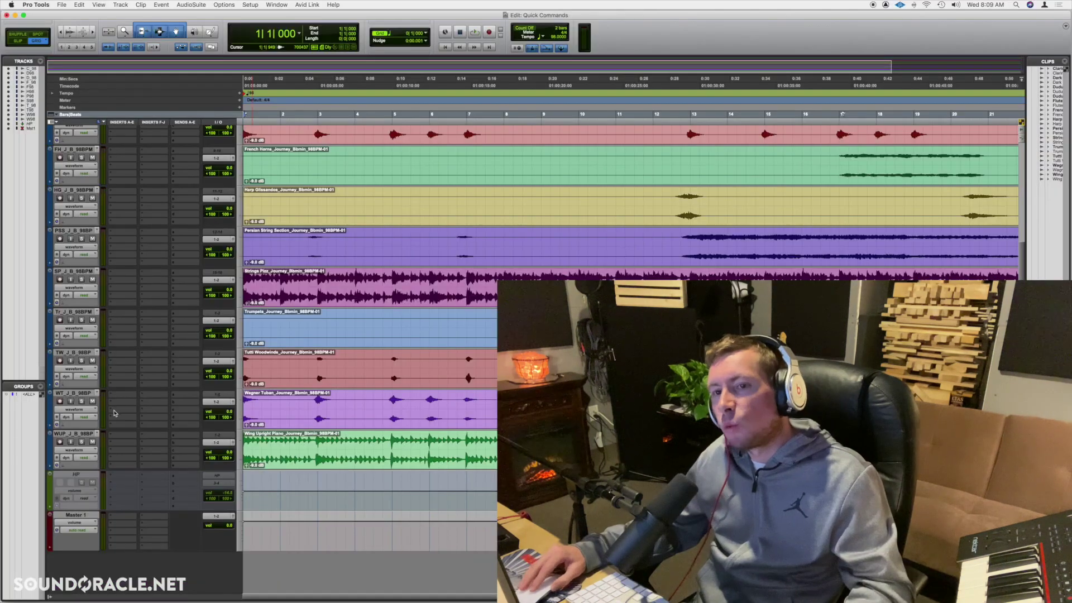
Select all audio tracks from the Clarinets track through the Wing Upright Piano track.
scroll(85, 270, up, 5)
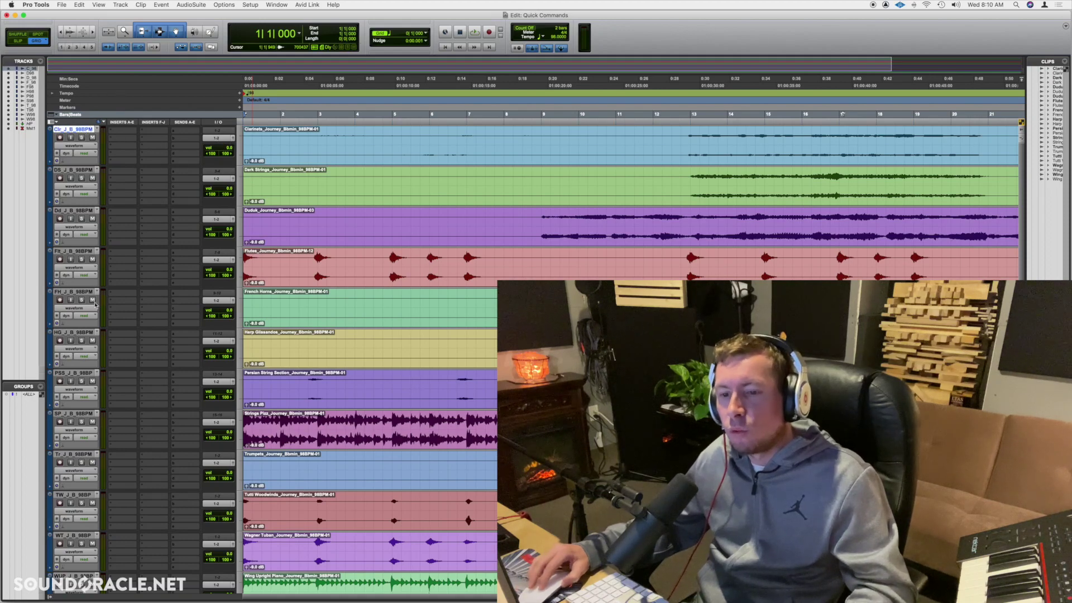
scroll(94, 347, down, 4)
shift+click(82, 436)
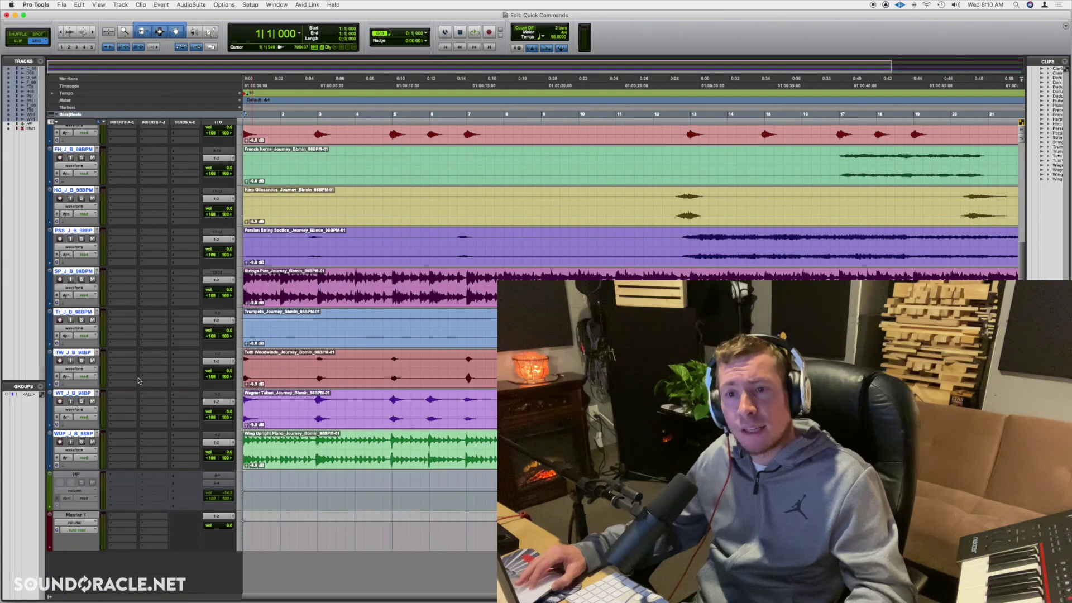
Route the outputs of all selected tracks to the Mix Sum (Stereo) bus at once.
scroll(140, 381, up, 1)
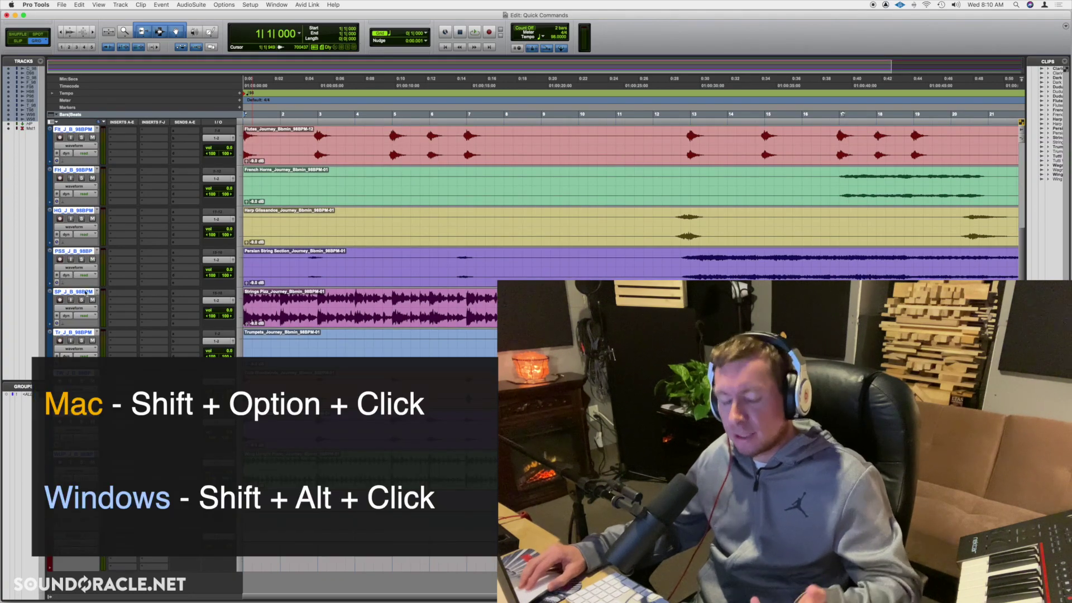
scroll(85, 291, up, 5)
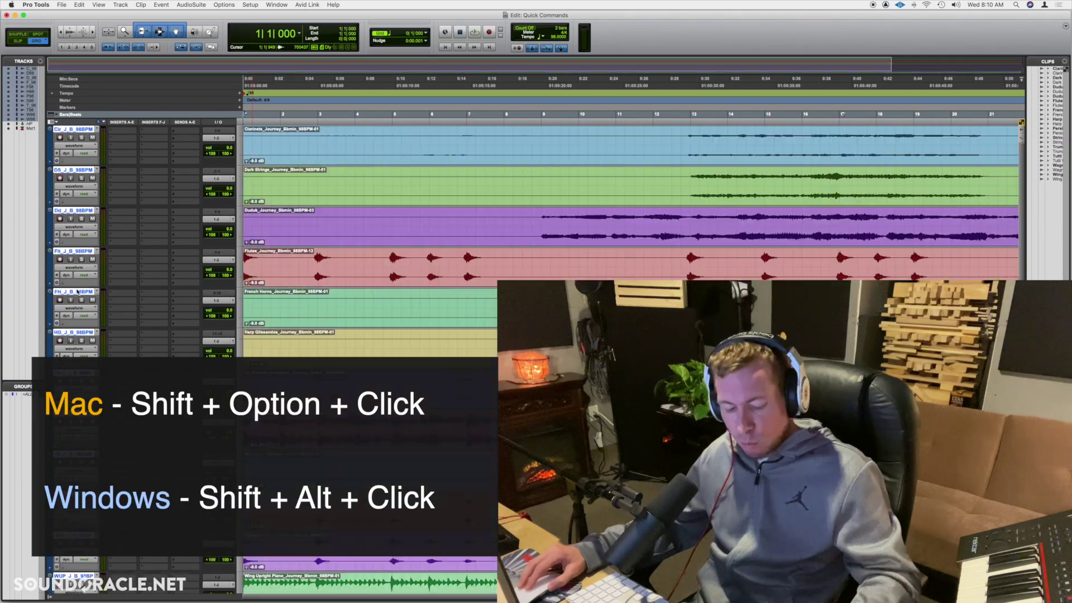
alt+shift+click(216, 139)
click(215, 143)
alt+shift+click(216, 140)
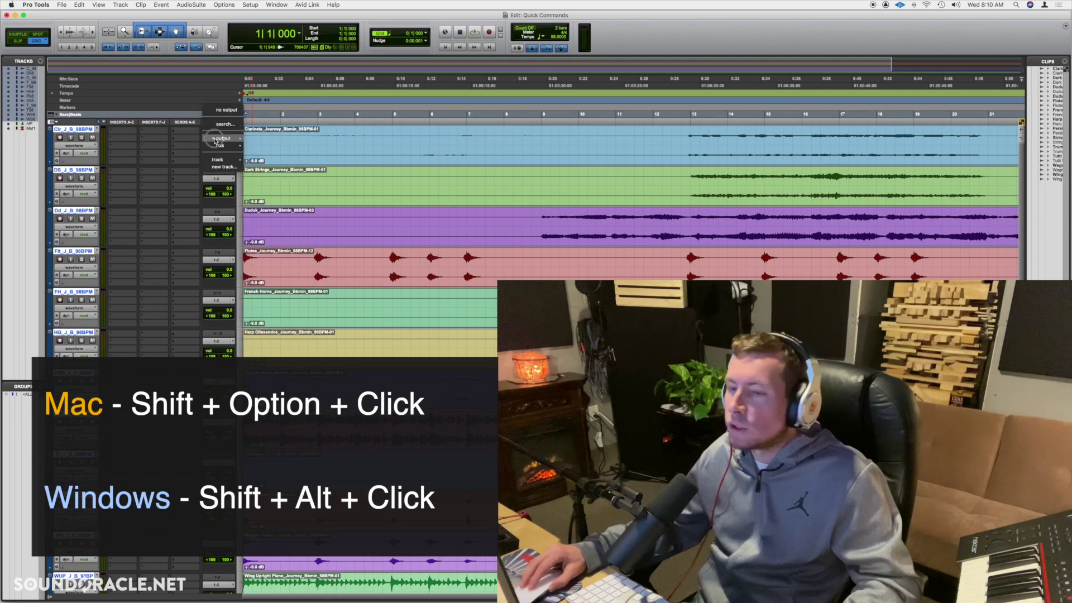
click(220, 142)
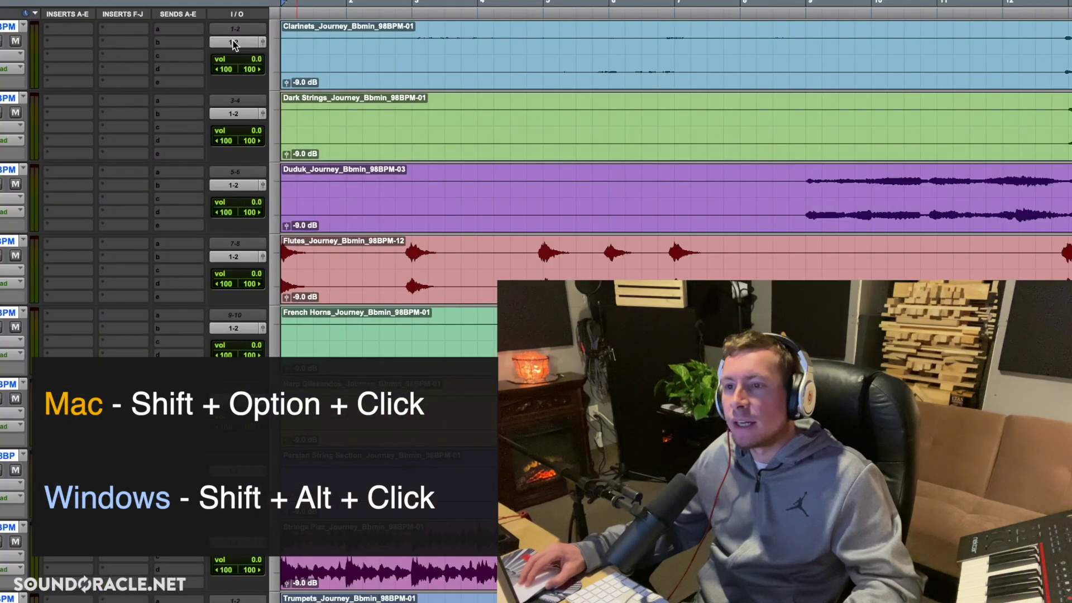
alt+shift+click(233, 43)
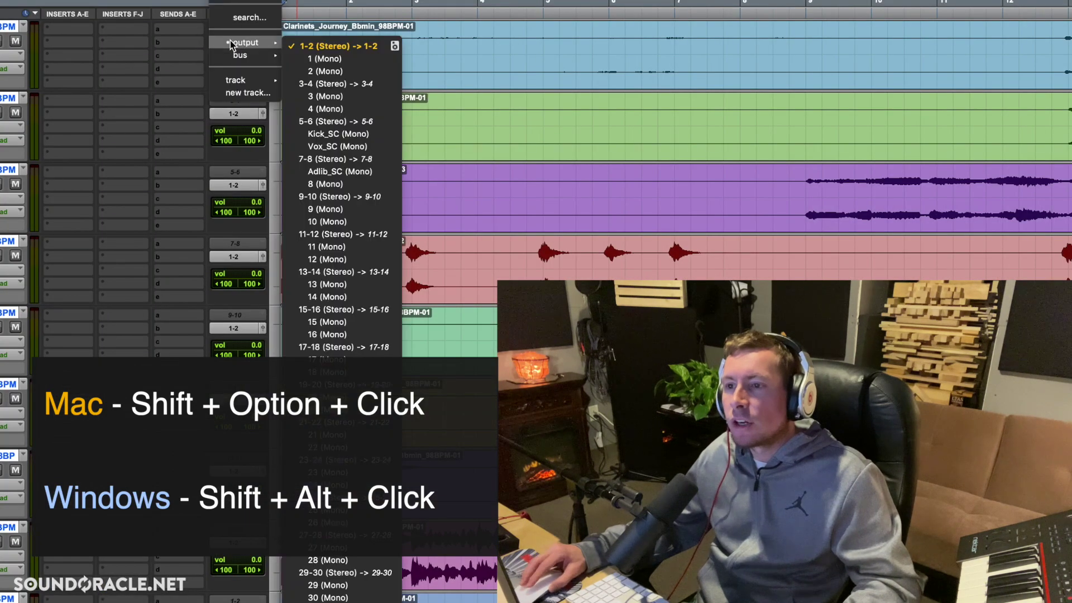
mouse_move(246, 55)
mouse_move(343, 72)
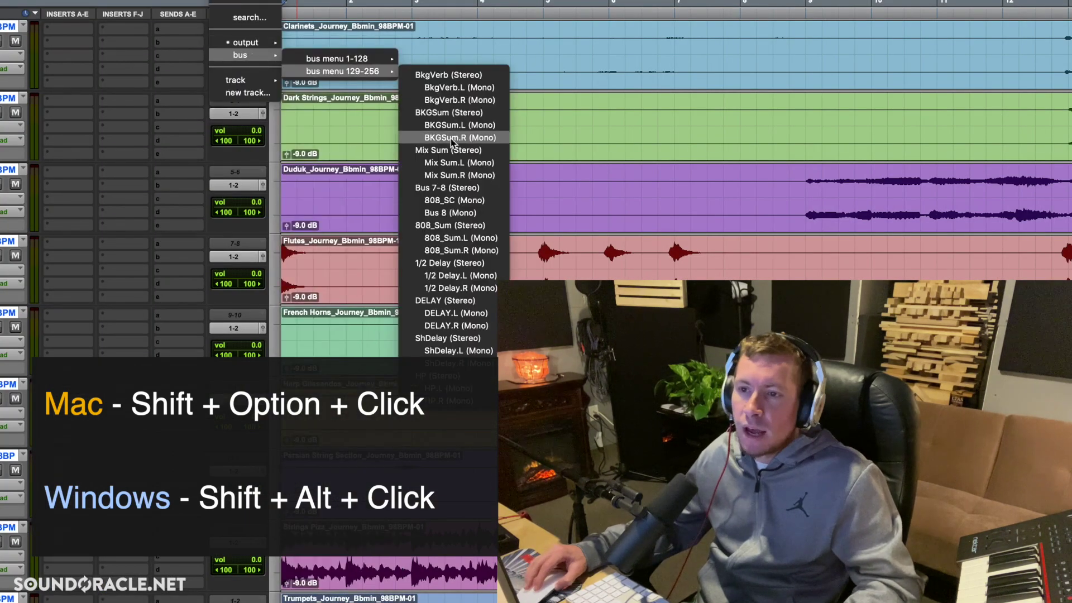
key(Escape)
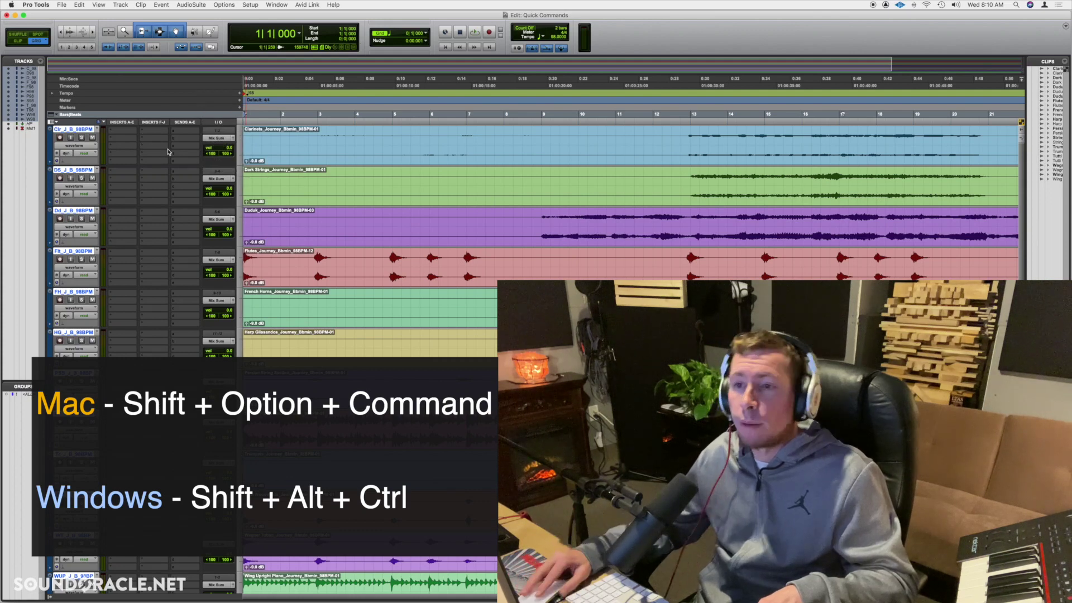
Assign the outputs of all selected tracks to ascending stereo buses, starting with Bus 21-22 (Stereo) on the Clarinets track.
alt+shift+super+click(219, 139)
click(218, 171)
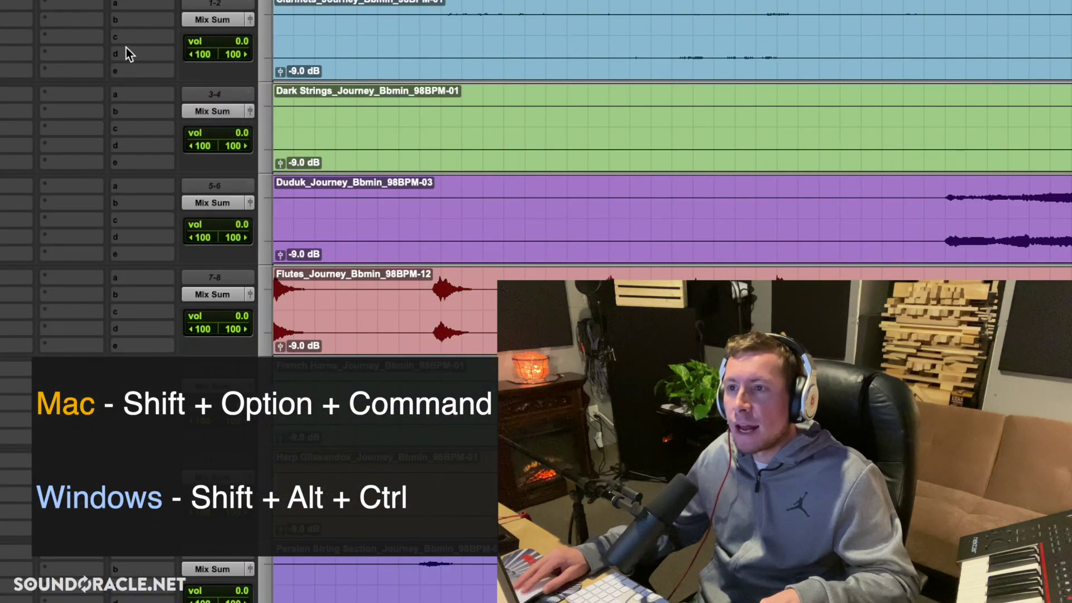
alt+shift+super+click(211, 139)
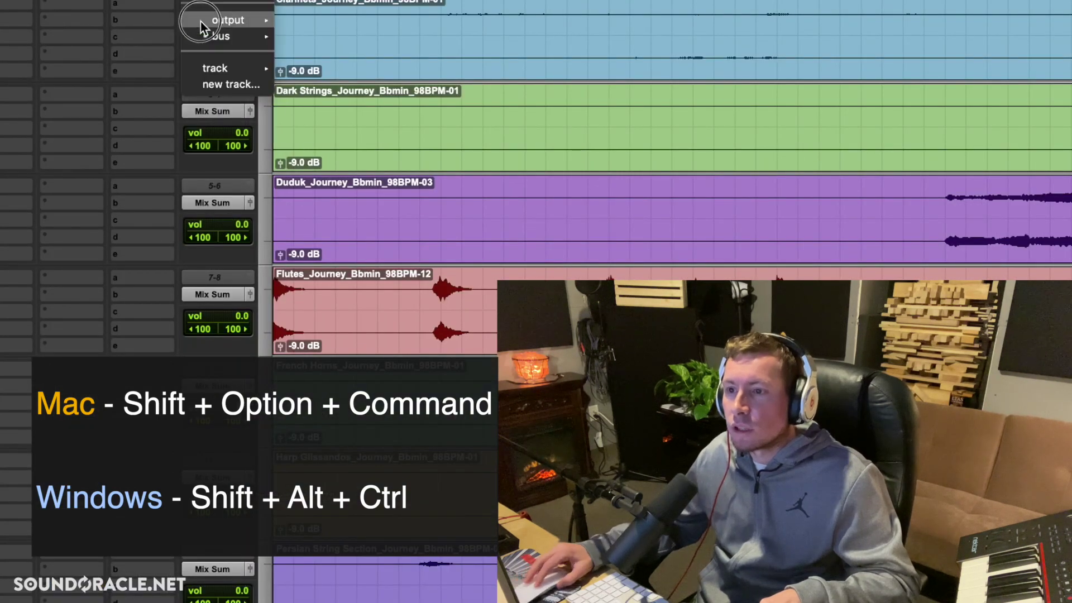
mouse_move(219, 146)
mouse_move(327, 39)
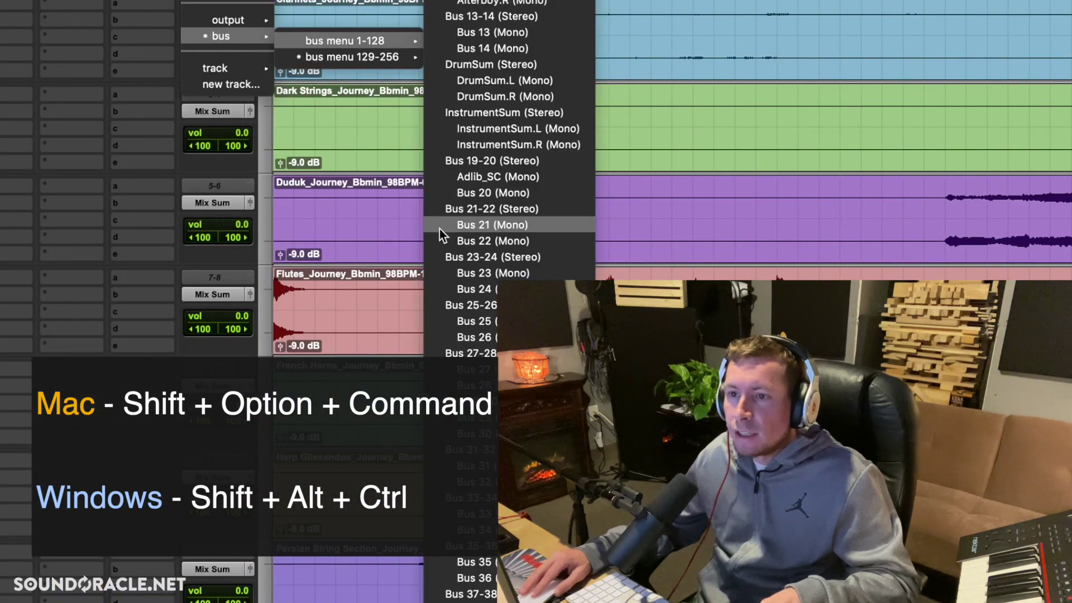
alt+shift+super+click(455, 208)
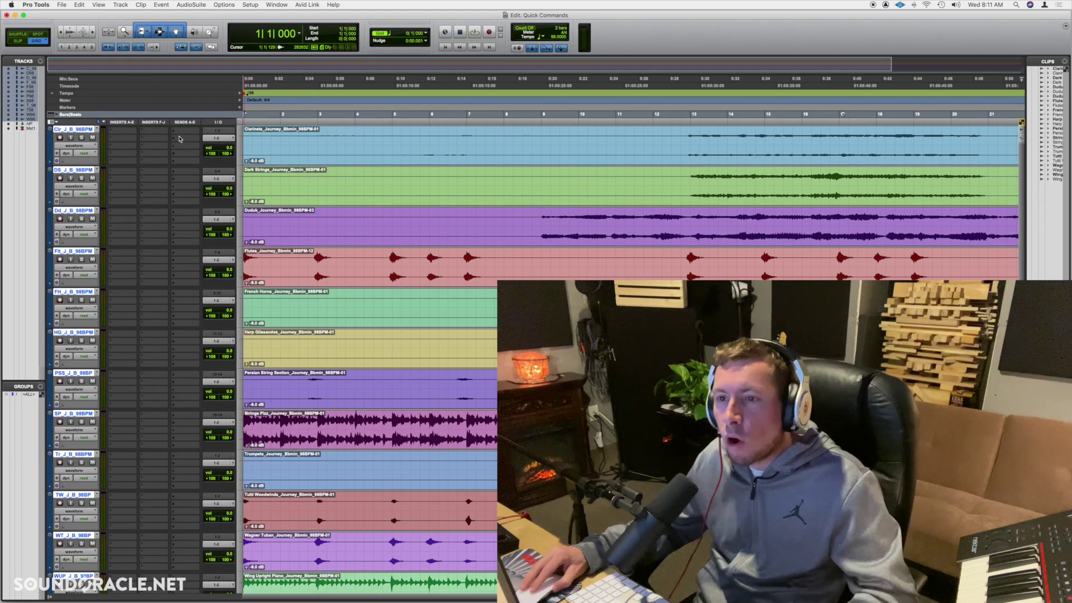
Lower the track volume of Clarinets to -4.6, Dark Strings to -8.6 and Flutes to -7.9, and reduce Harp Glissandos as well.
click(229, 150)
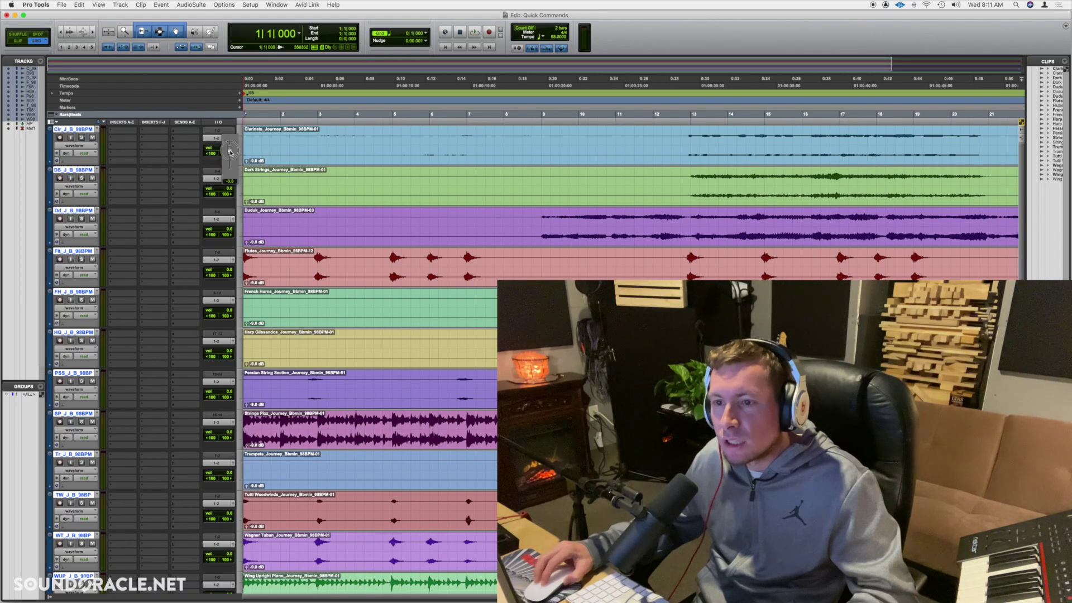
drag(230, 151, 230, 154)
drag(227, 191, 227, 201)
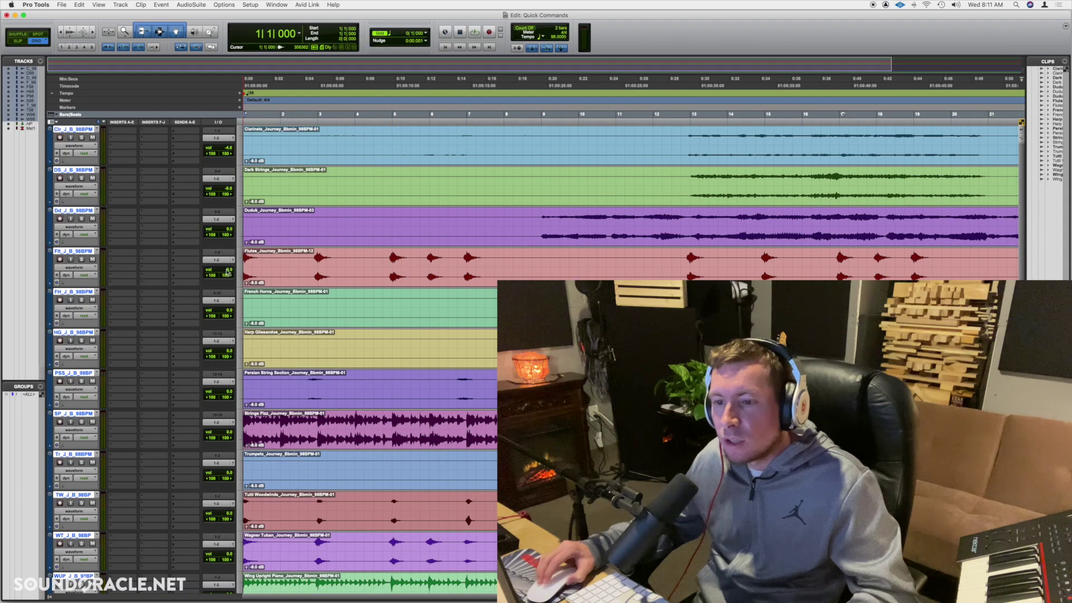
drag(227, 273, 228, 281)
drag(228, 350, 228, 357)
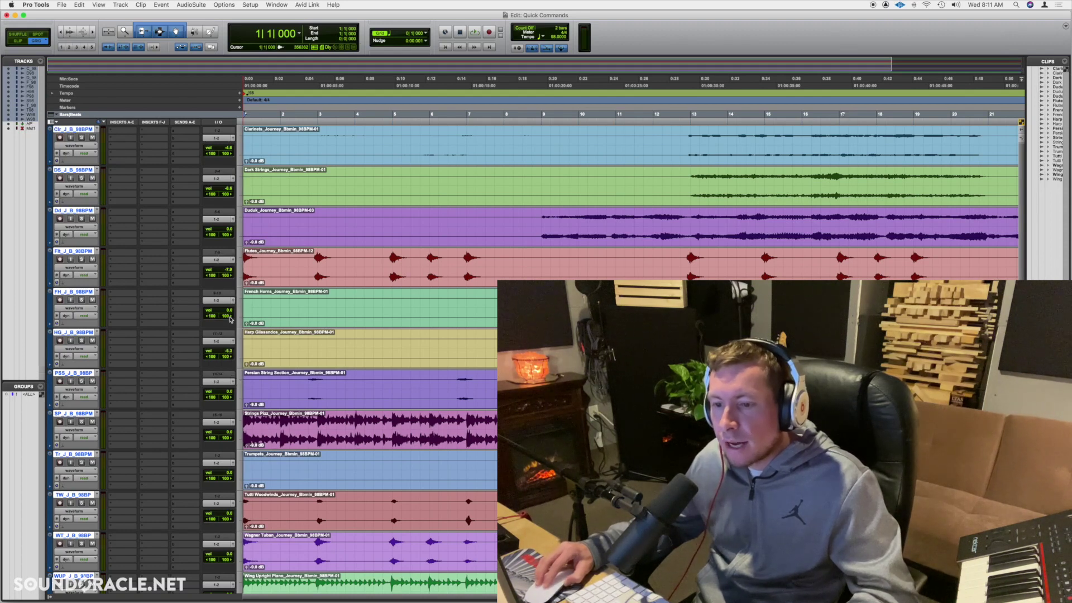
Lower the French Horns track volume to -2.0 and reduce the Strings Pizz, Trumpets and Persian String Section volumes.
drag(230, 320, 230, 323)
drag(227, 434, 227, 438)
drag(227, 475, 227, 480)
drag(228, 393, 228, 395)
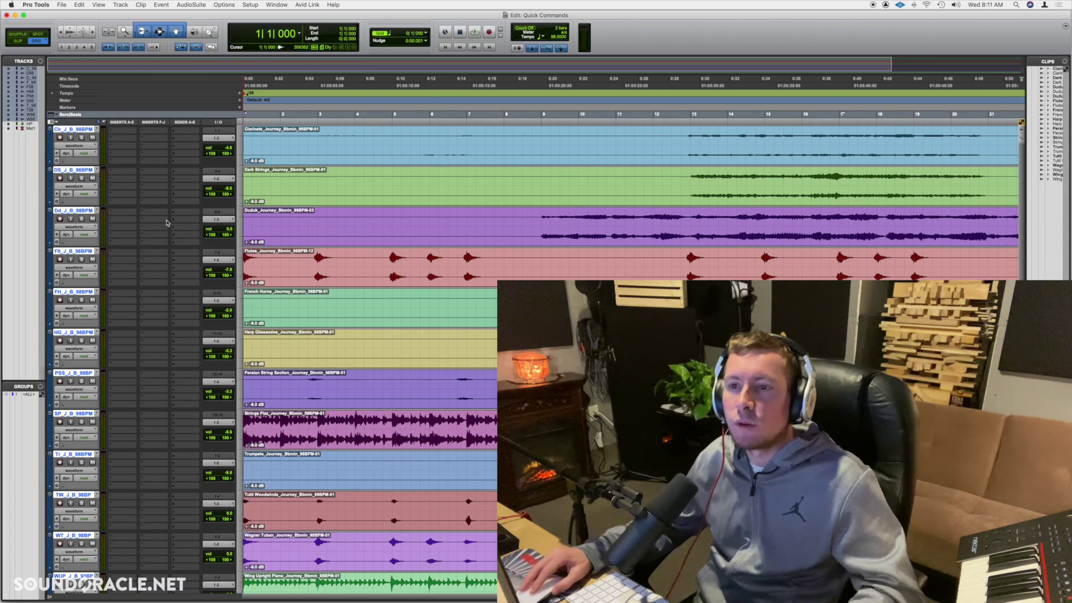
Add the HP (Stereo) bus as Send A on all selected tracks and move the send window clear of the track controls.
click(175, 138)
mouse_move(201, 137)
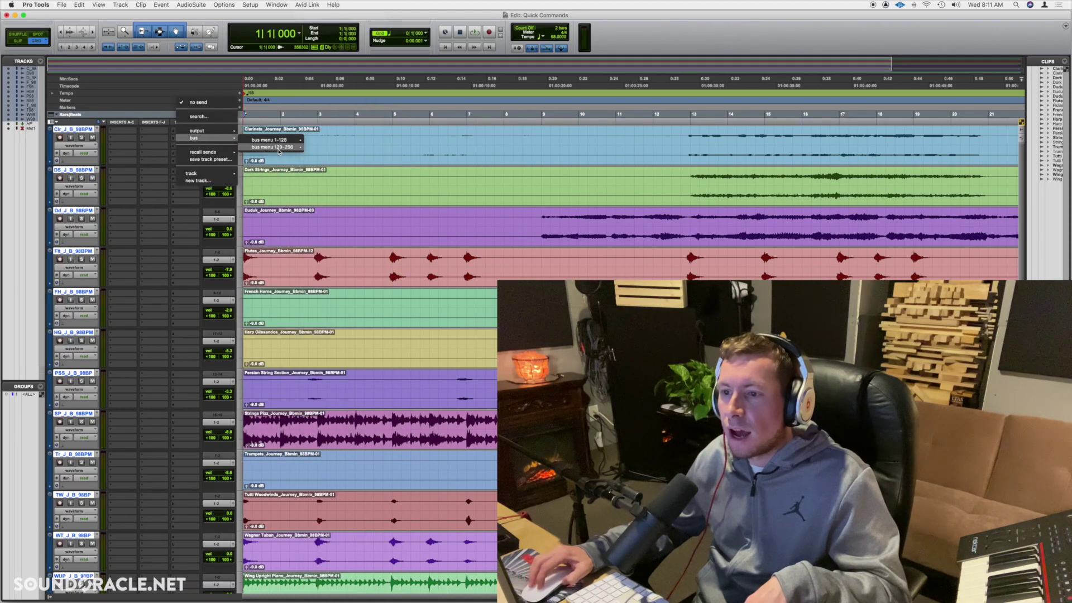
mouse_move(279, 149)
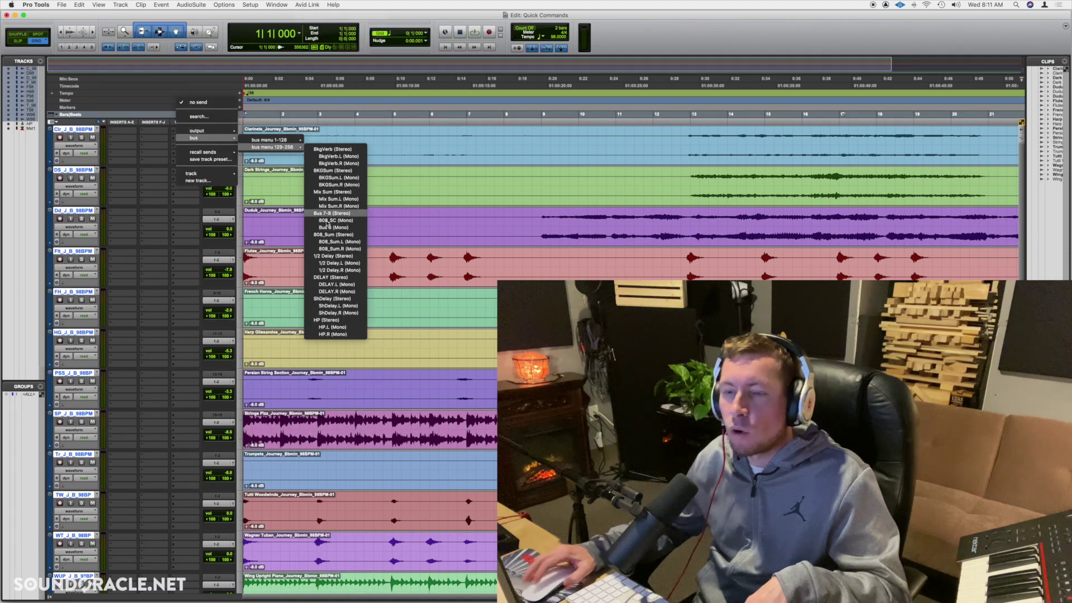
alt+click(331, 320)
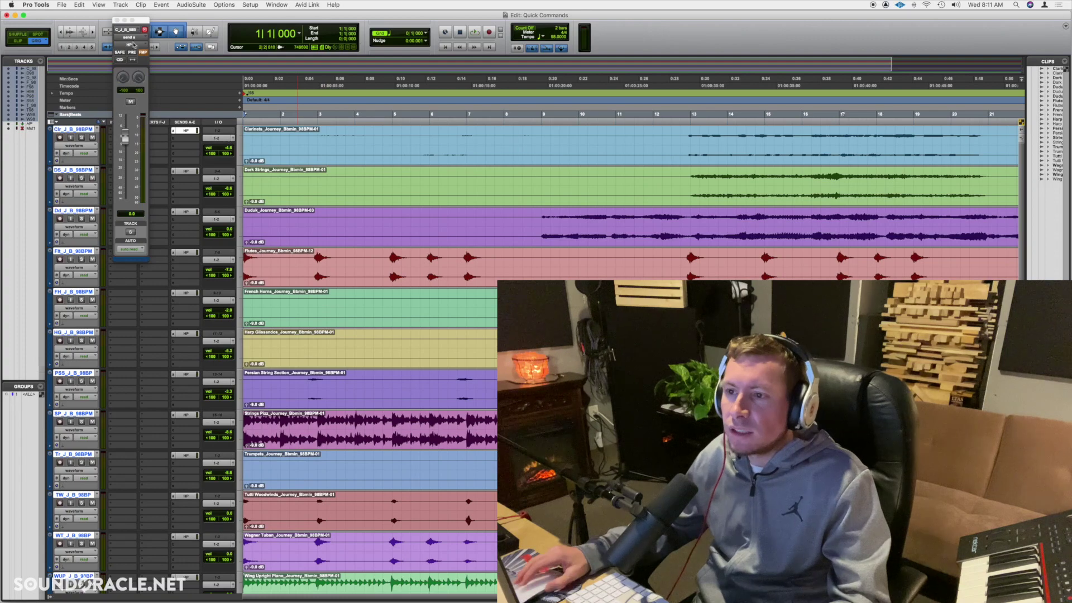
drag(133, 22, 356, 45)
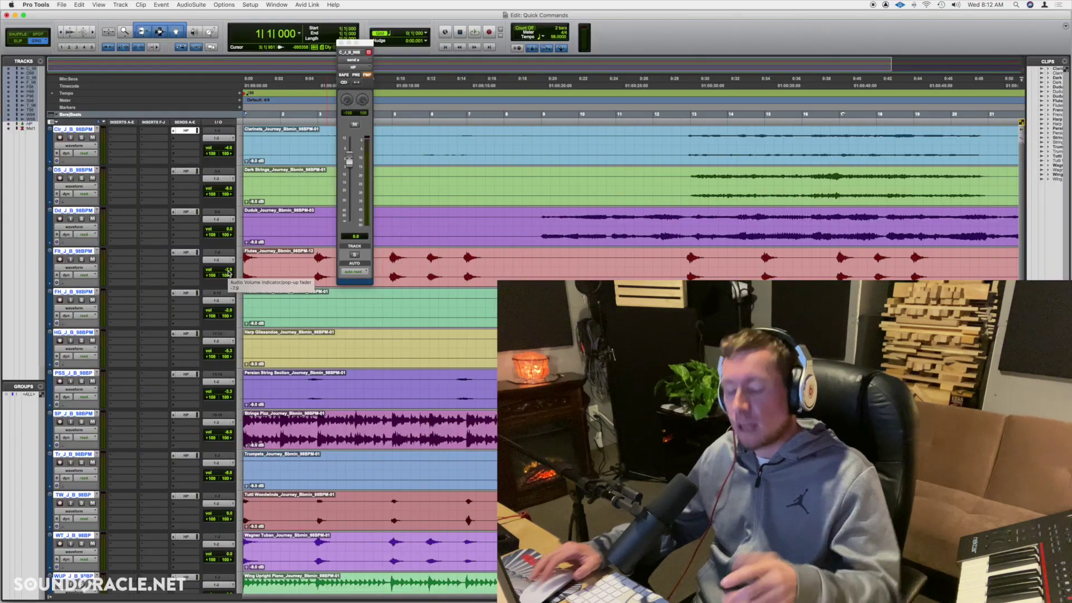
Copy the current volume of all selected tracks to Send A, and check the send levels of Dark Strings, Flutes and Clarinets.
key(alt+super+h)
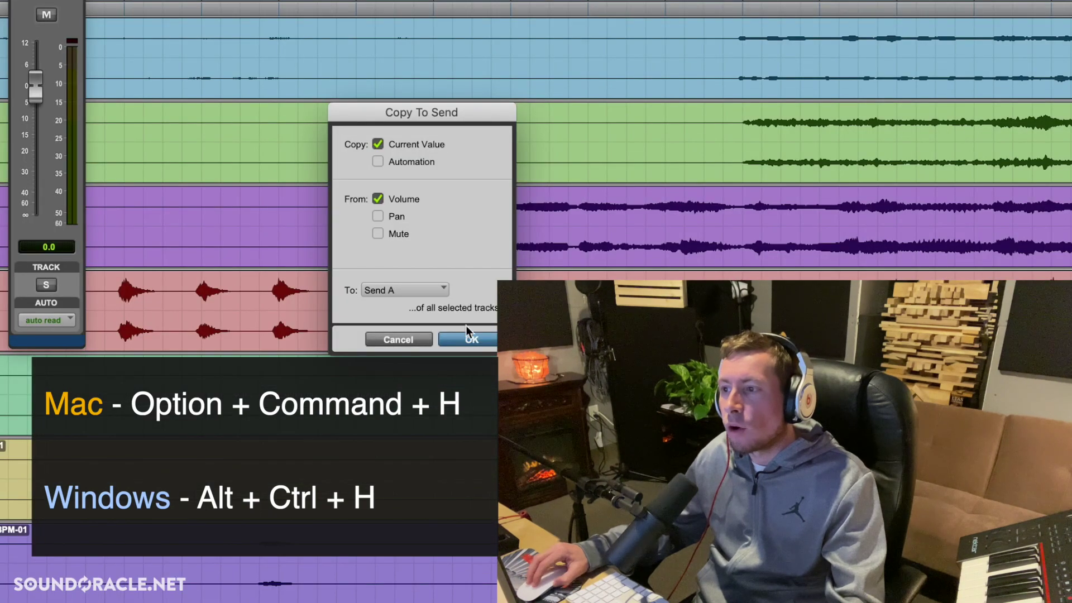
click(472, 341)
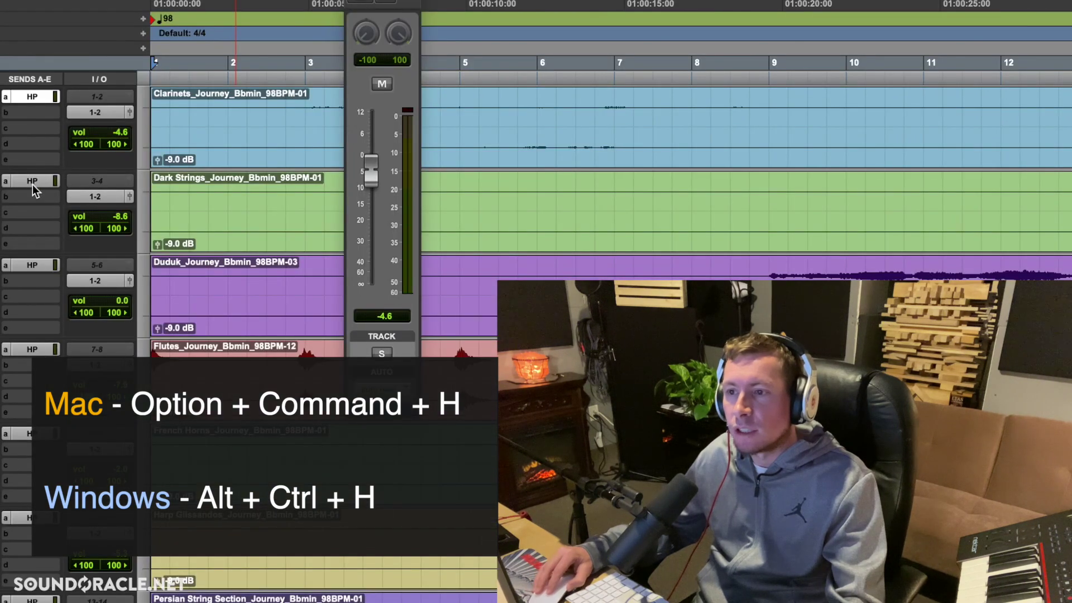
click(32, 182)
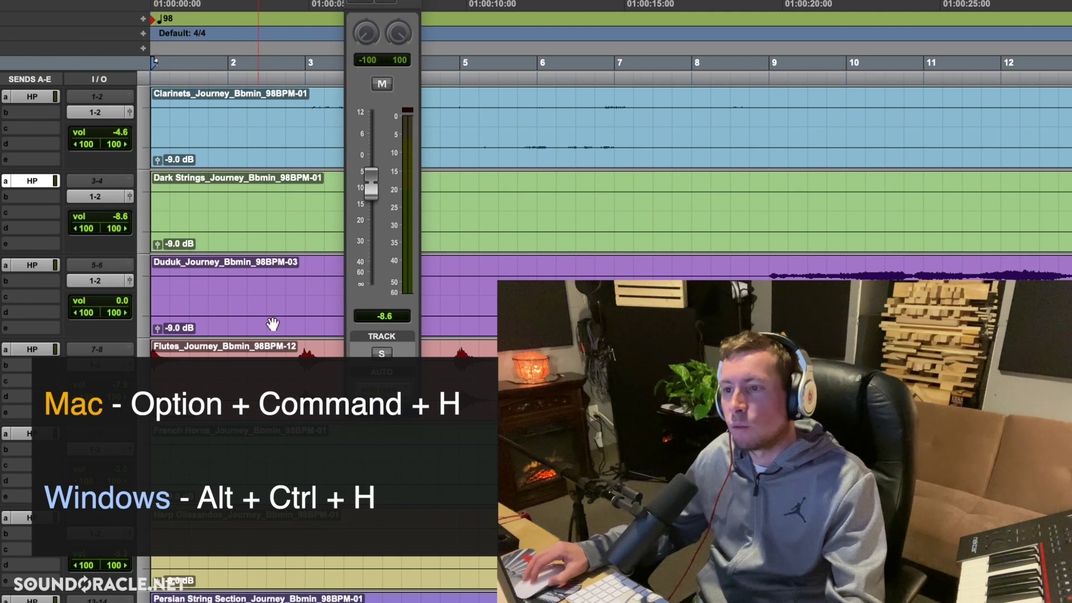
click(52, 346)
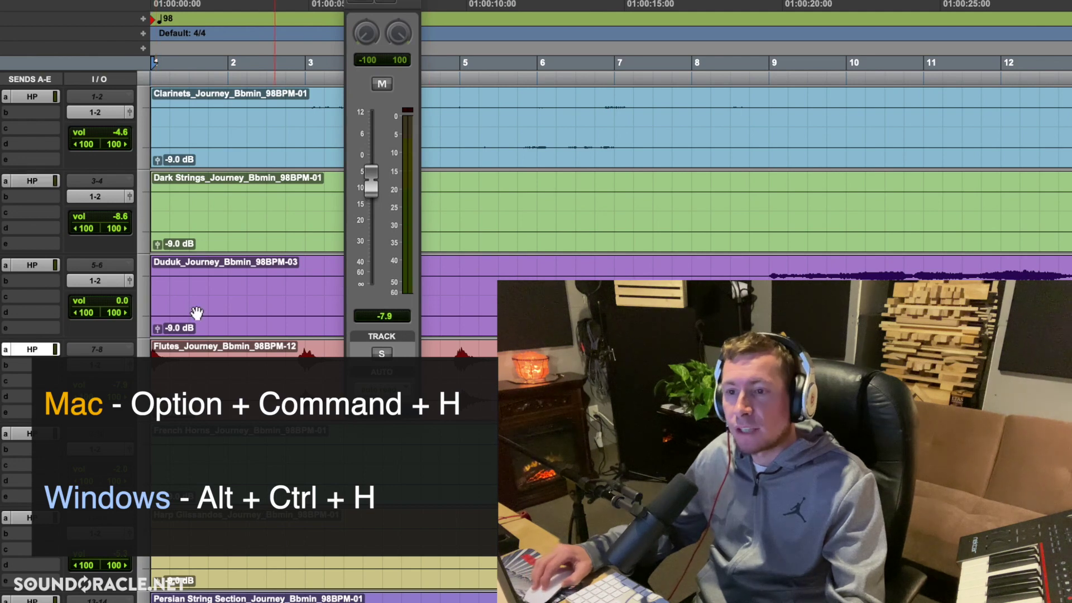
click(42, 98)
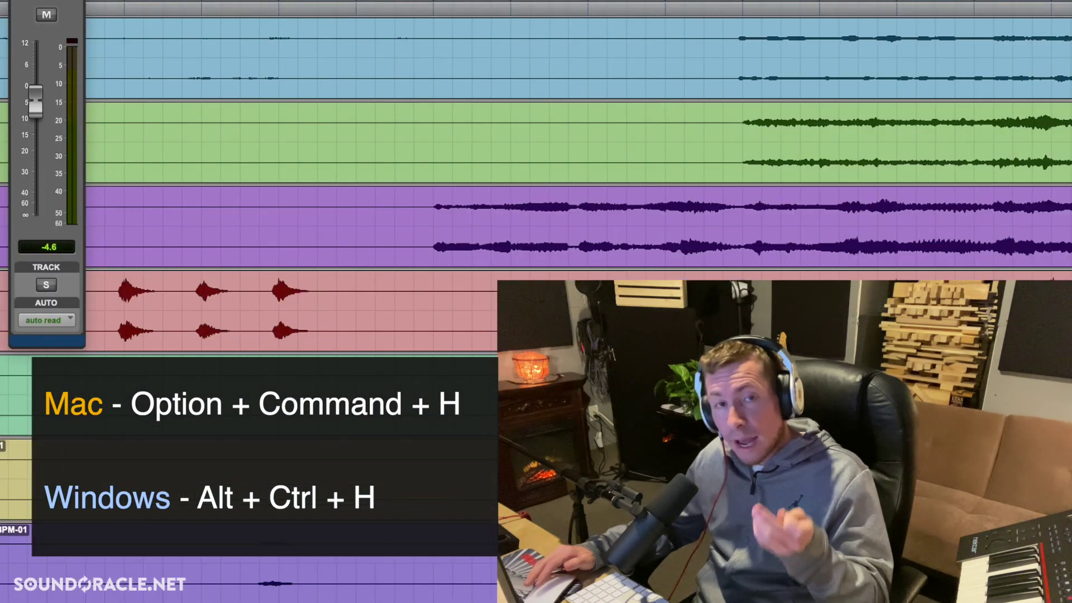
Reopen the Copy To Send settings and view the destination sends available for the selected tracks.
key(alt+super+h)
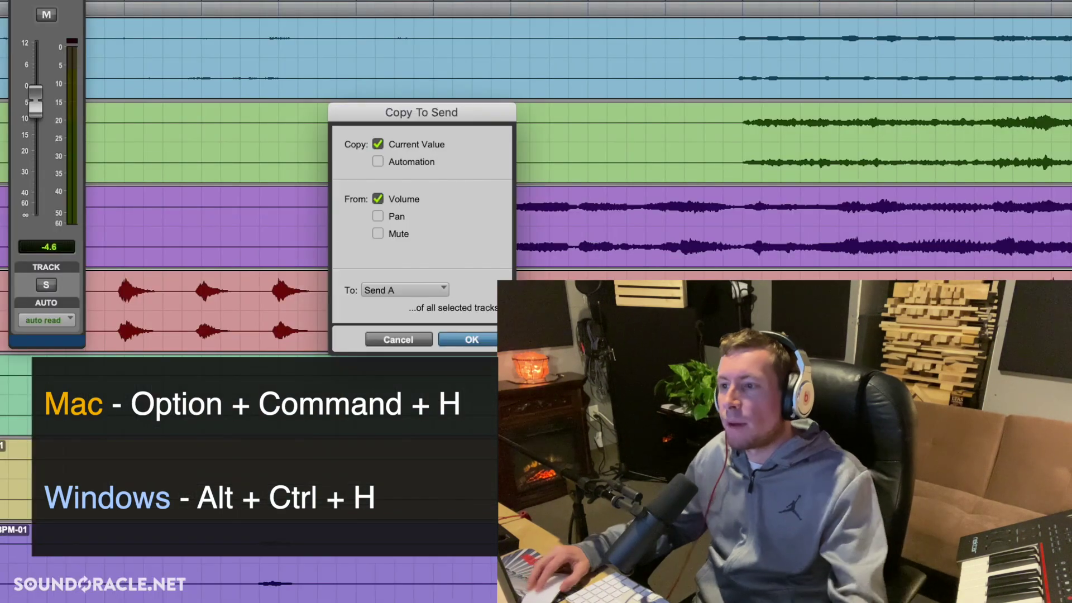
click(401, 291)
click(359, 295)
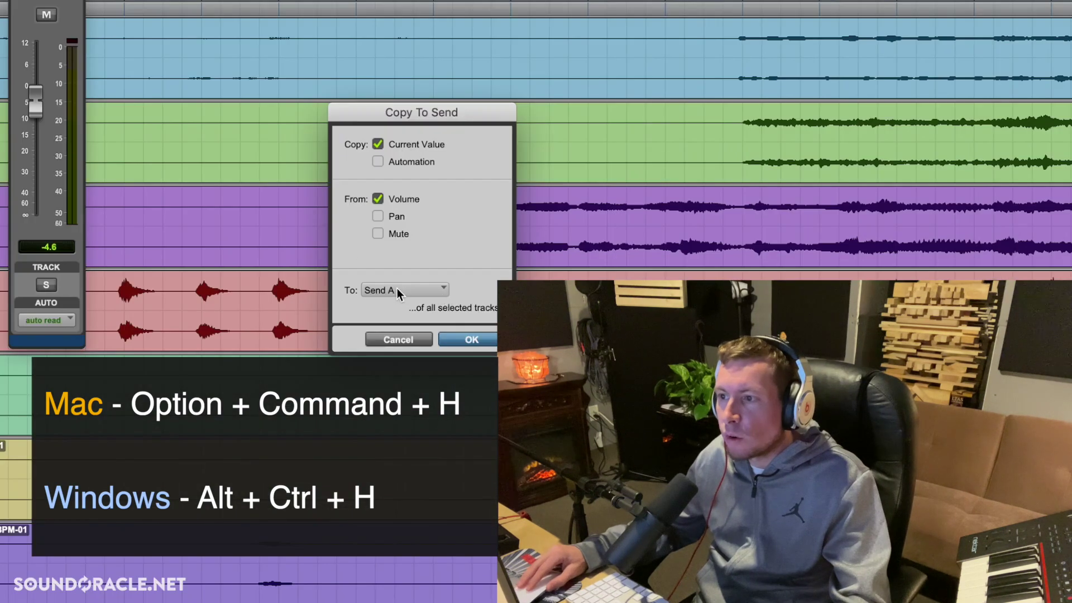
click(401, 290)
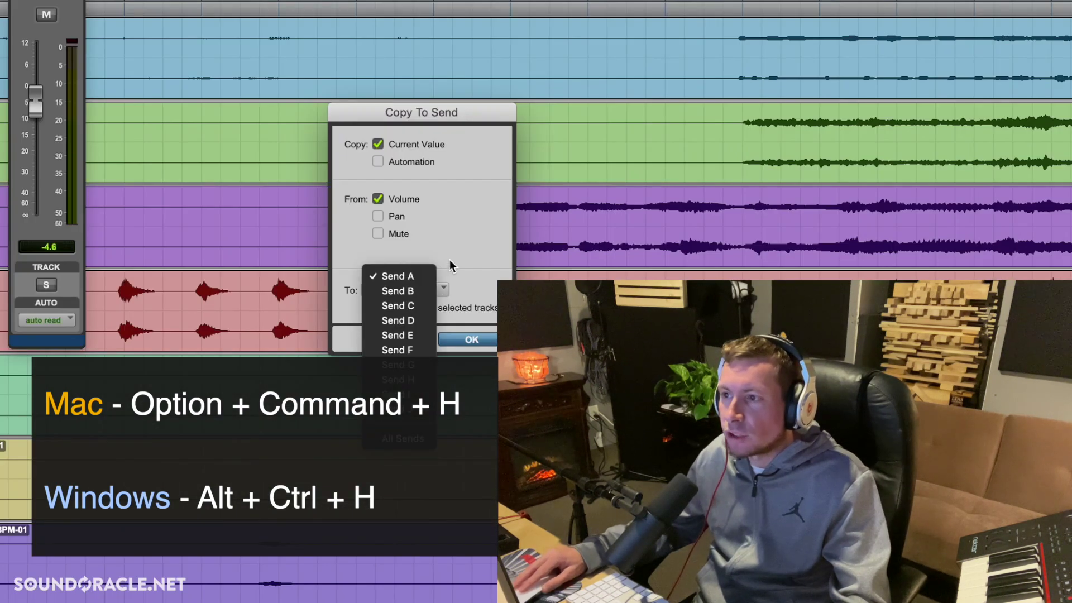
click(466, 248)
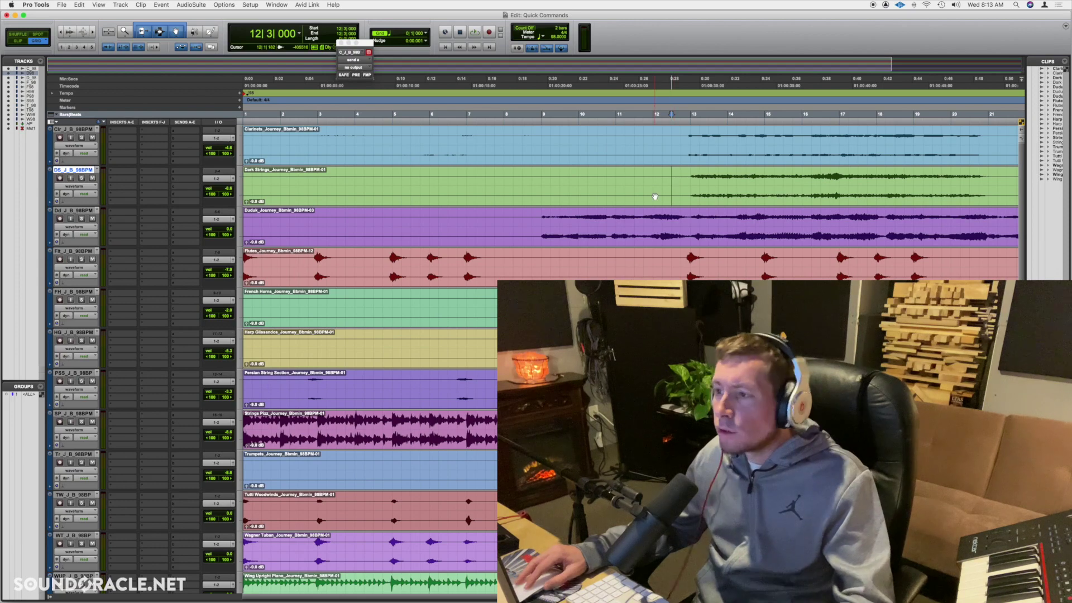
Mute the Dark Strings clip and play back from its audio entry at bar 13.
click(655, 196)
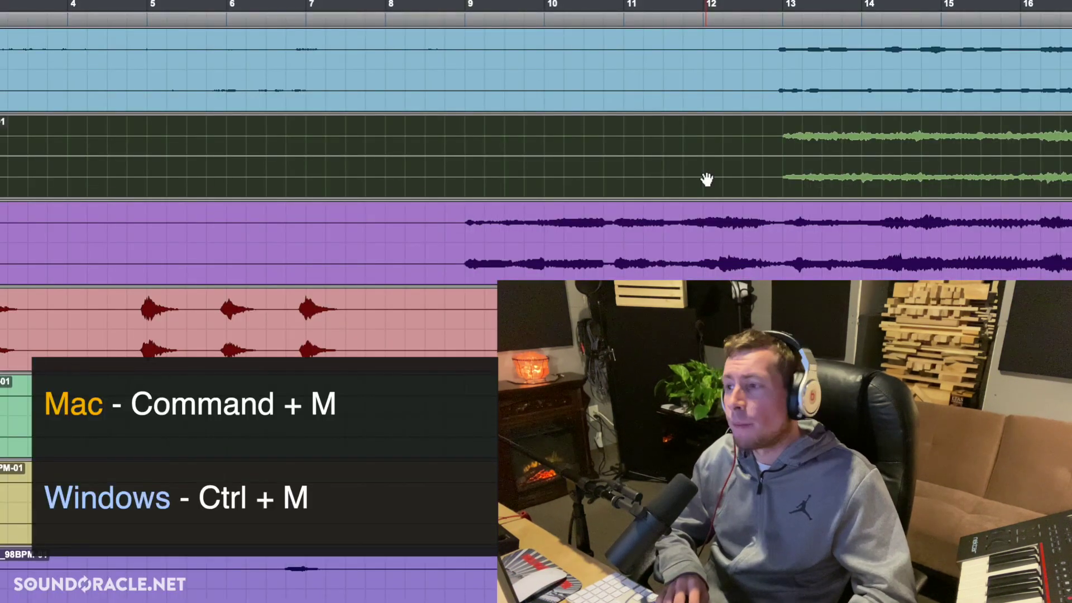
key(super+m)
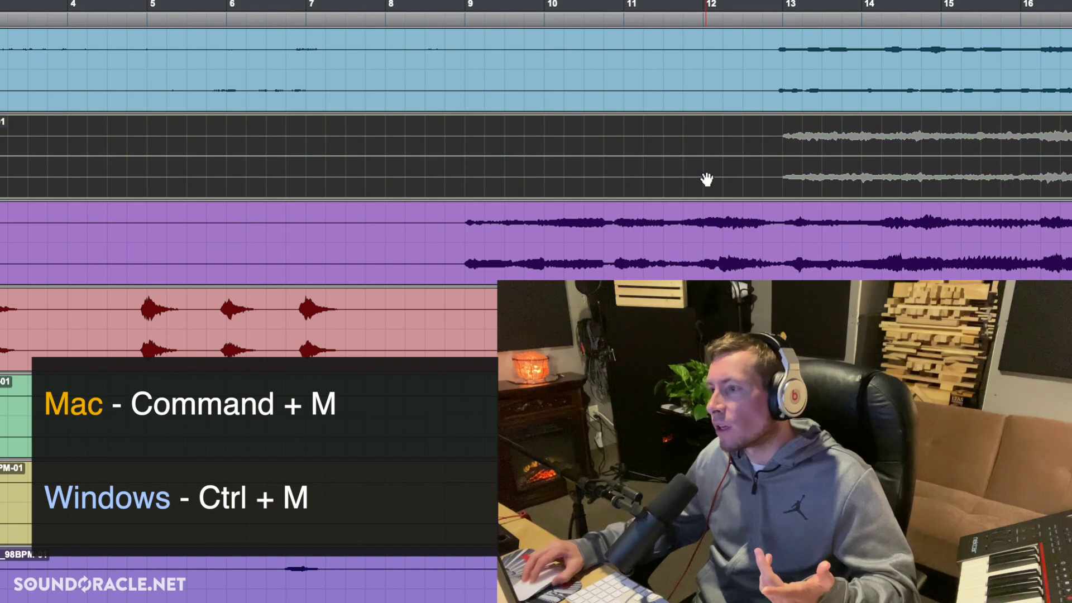
click(708, 249)
click(788, 128)
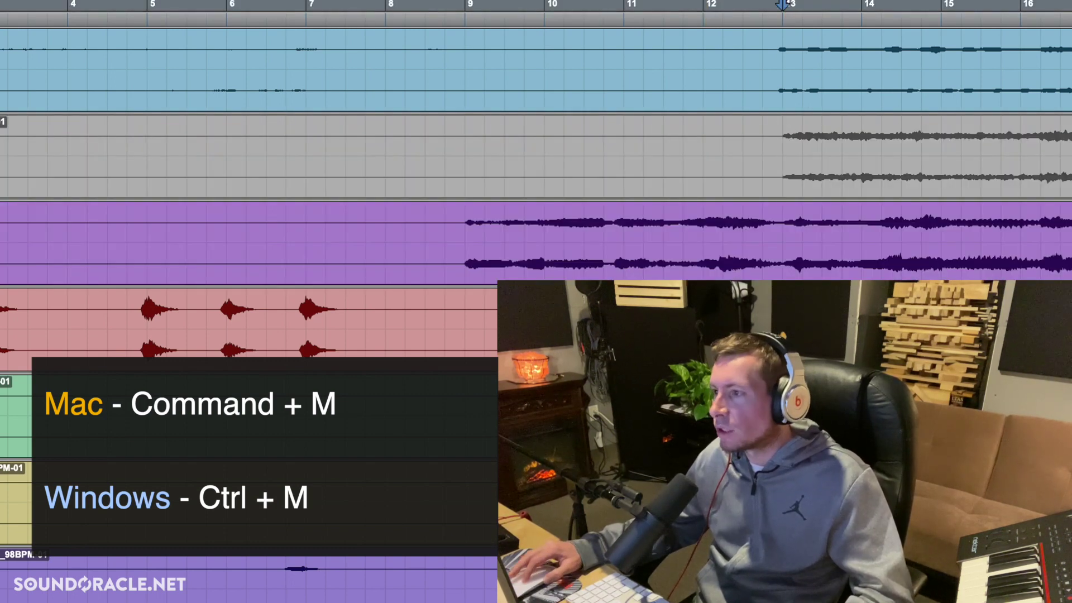
scroll(762, 142, right, 5)
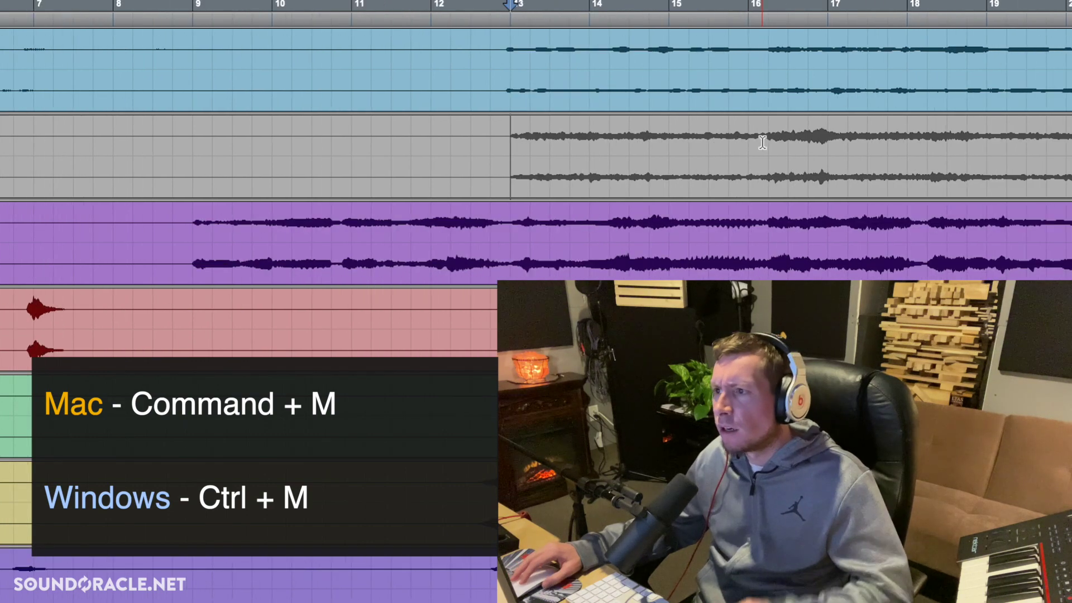
key(space)
Select the muted Dark Strings clip and unmute it.
click(435, 177)
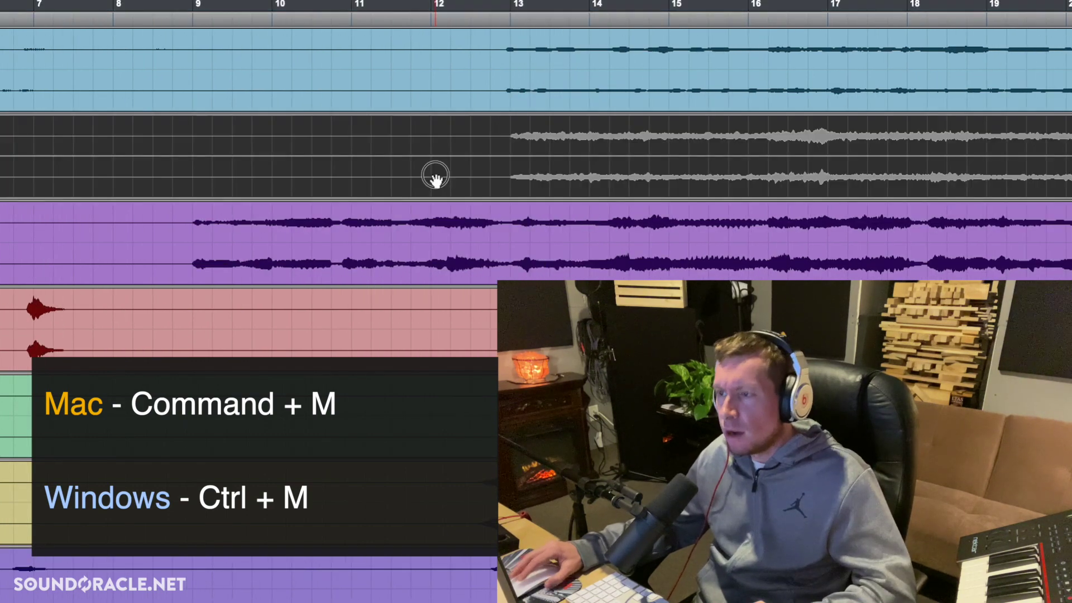
key(super+m)
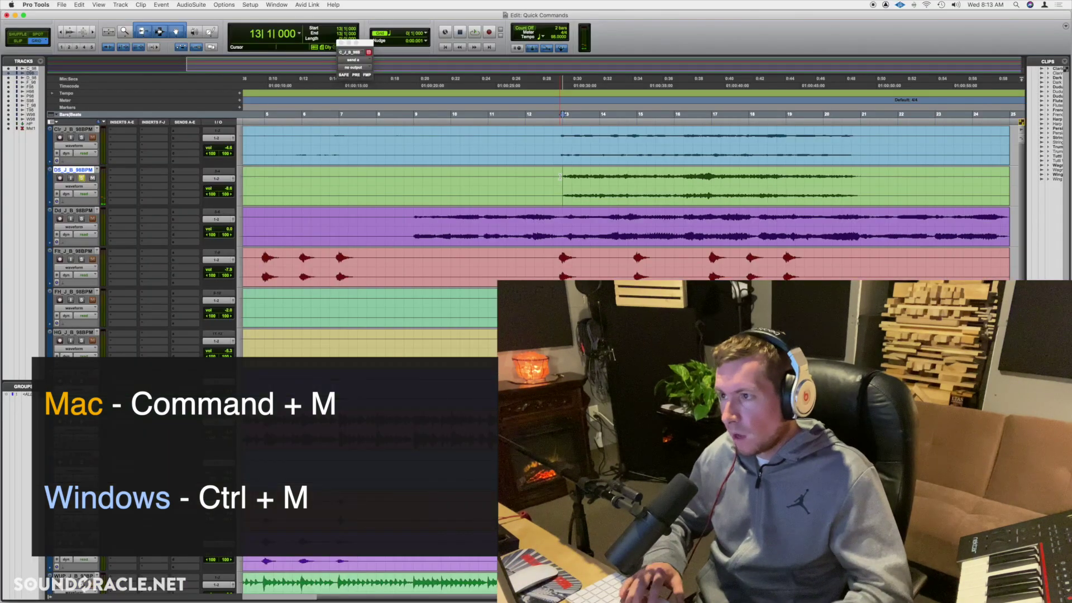
key(super+bracketleft)
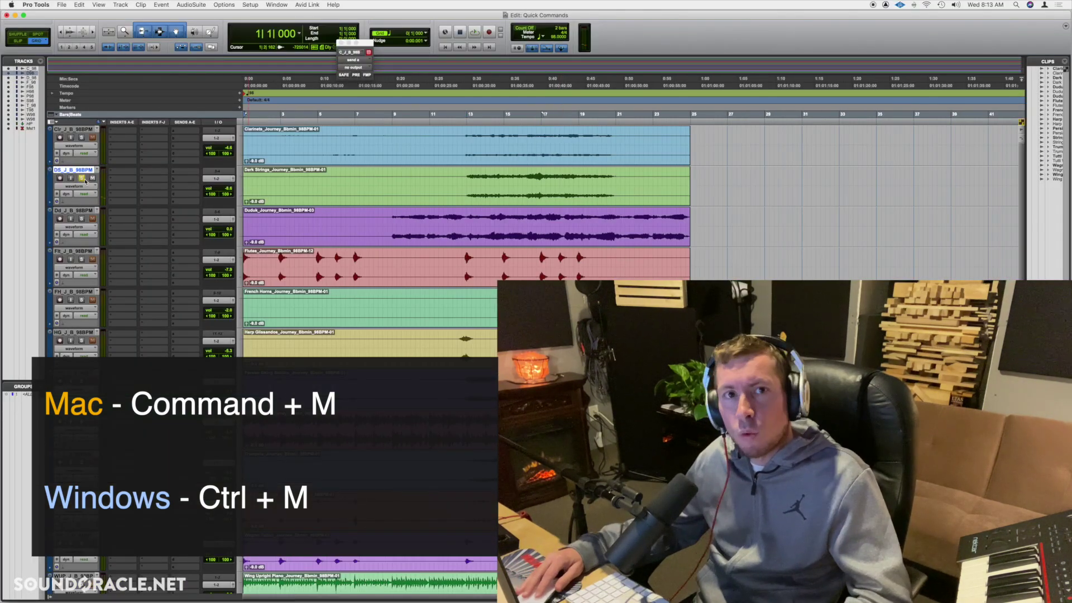
Insert FabFilter Pro-Q 3, Pro-C 2 and another Pro-Q 3 in slots A to C of the Dark Strings track, and close the plug-in window.
key(super+bracketright)
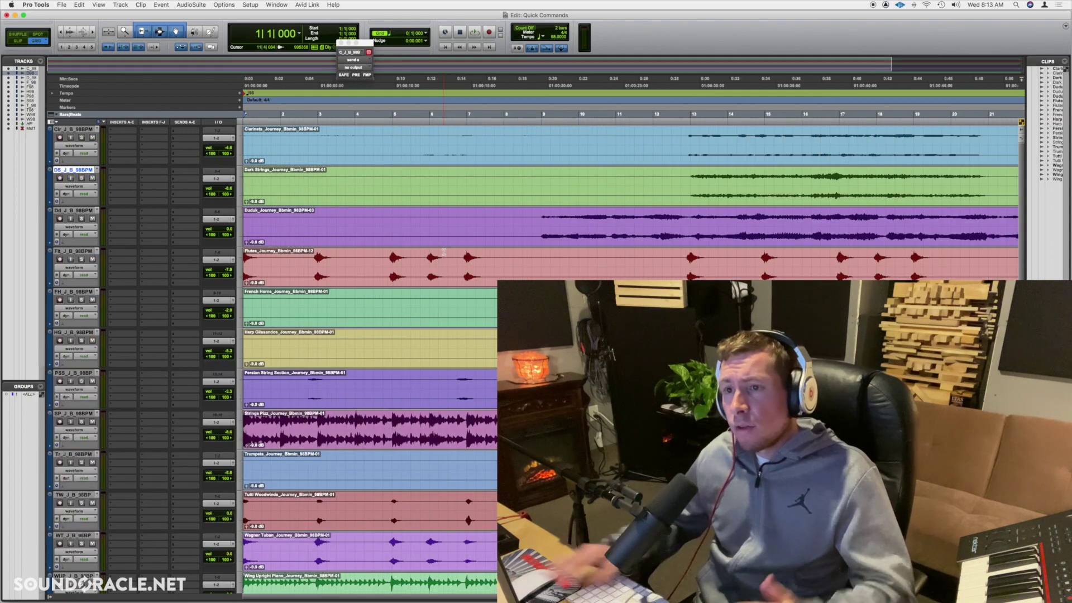
click(124, 173)
click(144, 151)
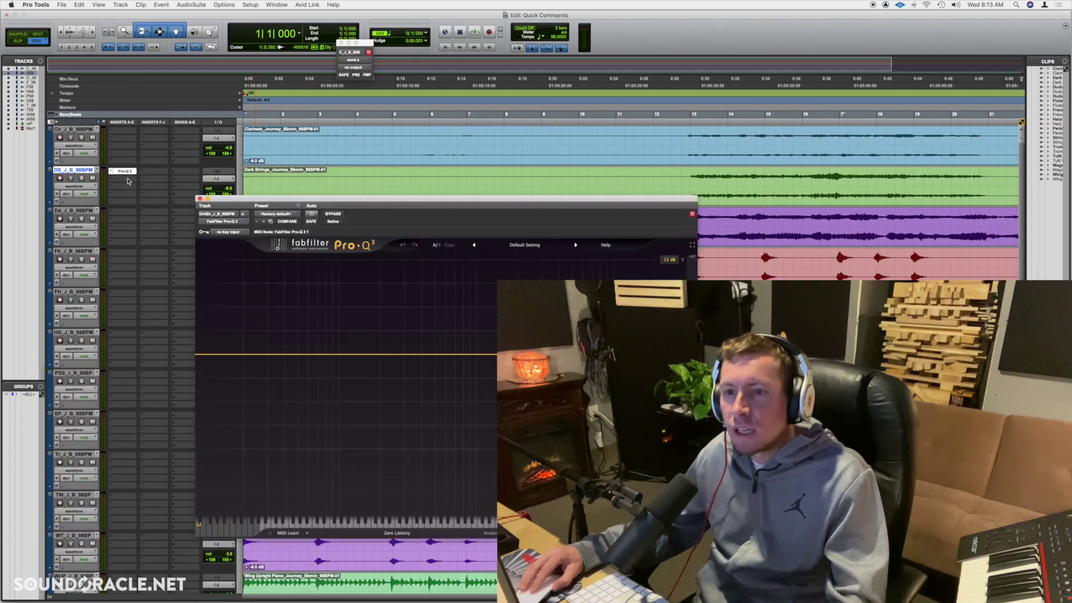
click(124, 179)
click(149, 164)
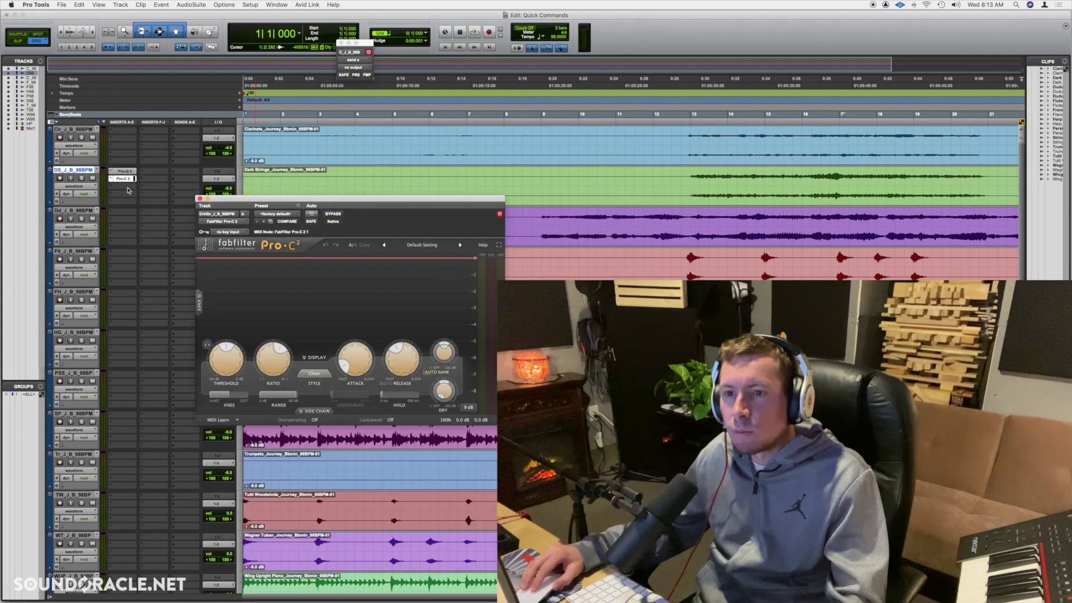
click(129, 190)
click(141, 166)
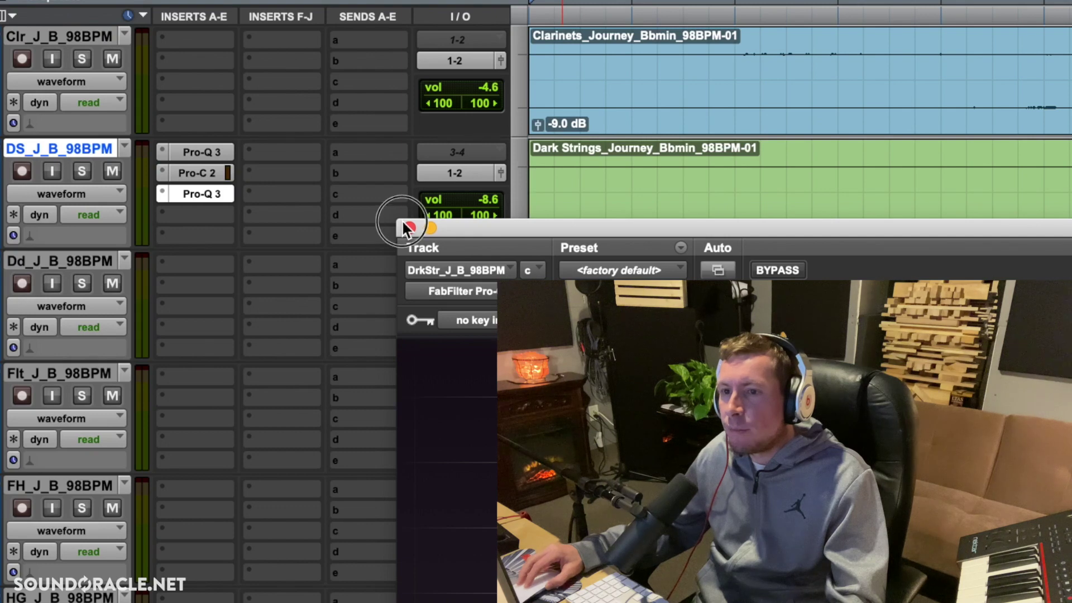
click(200, 198)
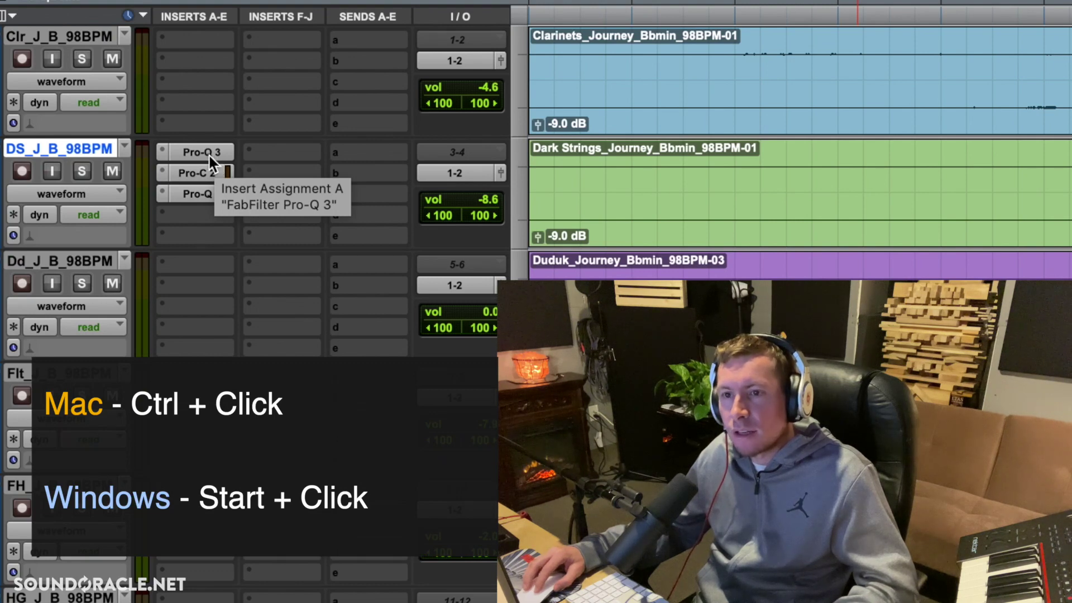
Bypass and re-enable all Dark Strings inserts from slot A onward, and do the same with only the inserts from slot B onward.
ctrl+click(209, 153)
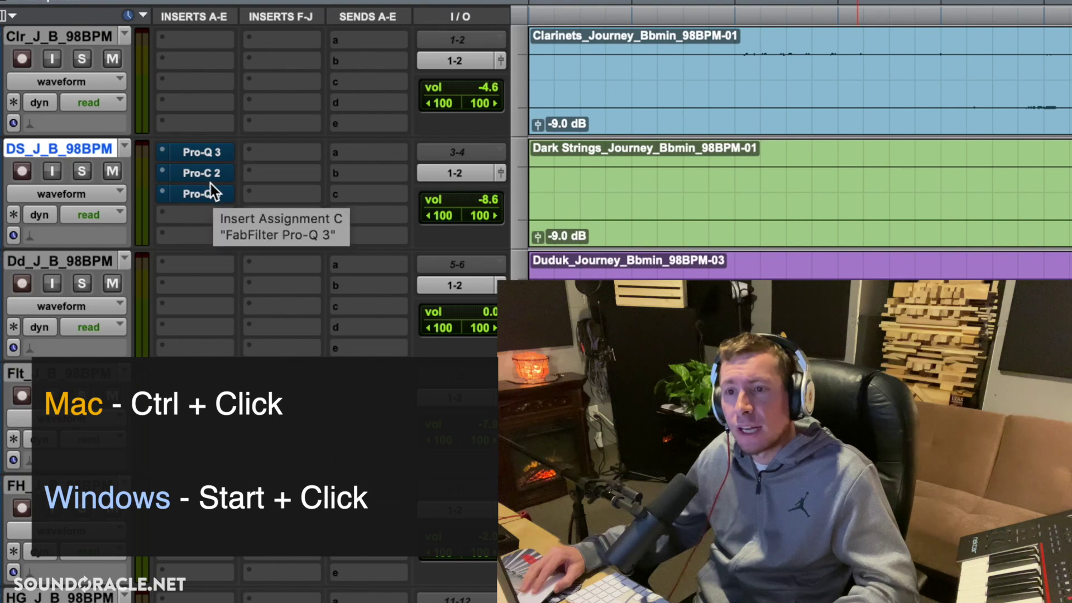
ctrl+click(207, 150)
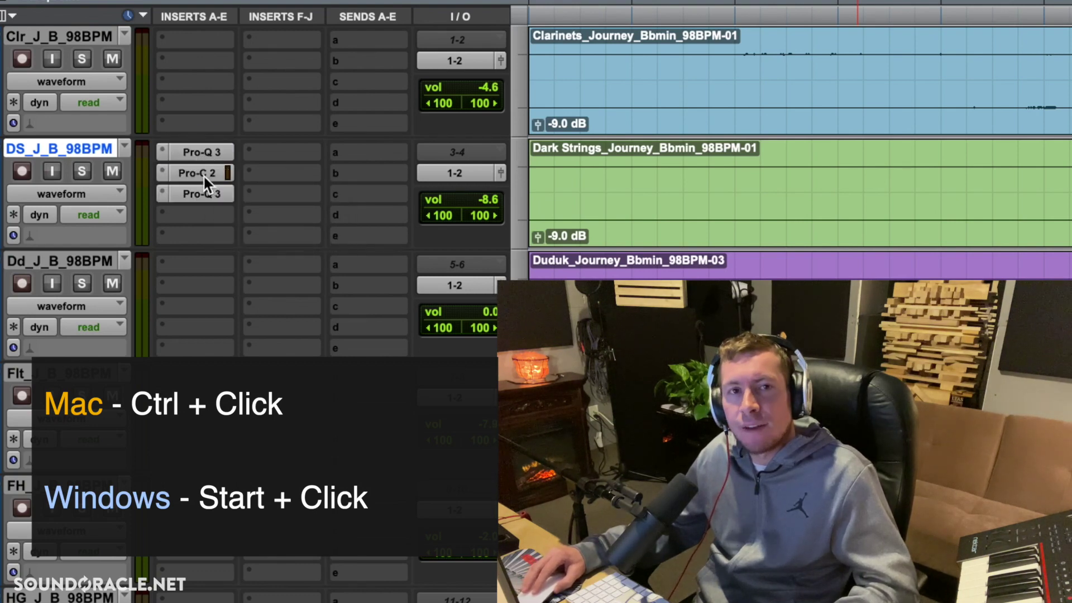
ctrl+click(205, 176)
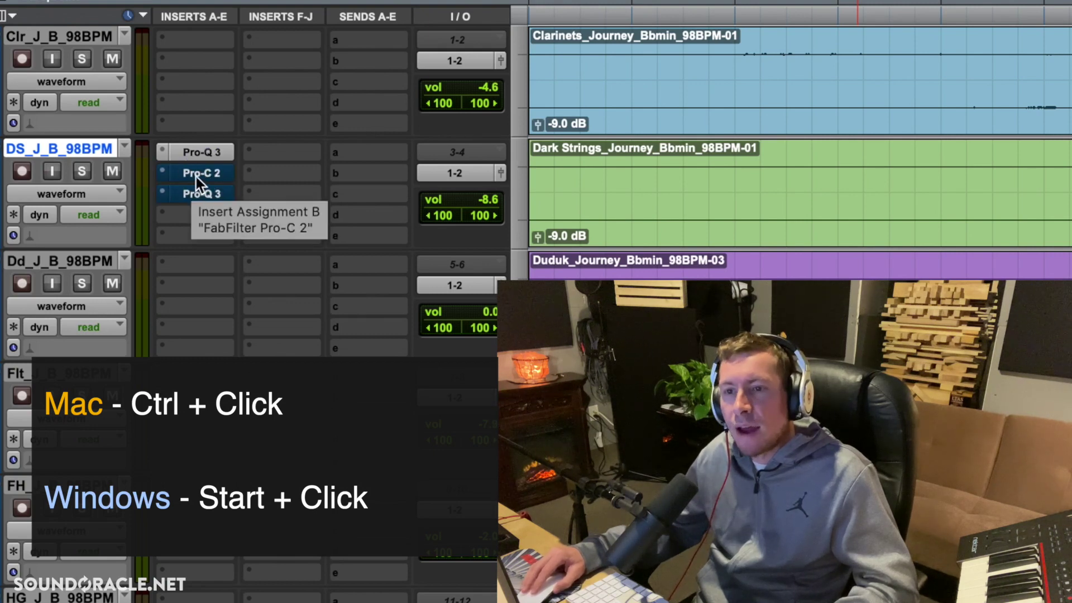
ctrl+click(210, 173)
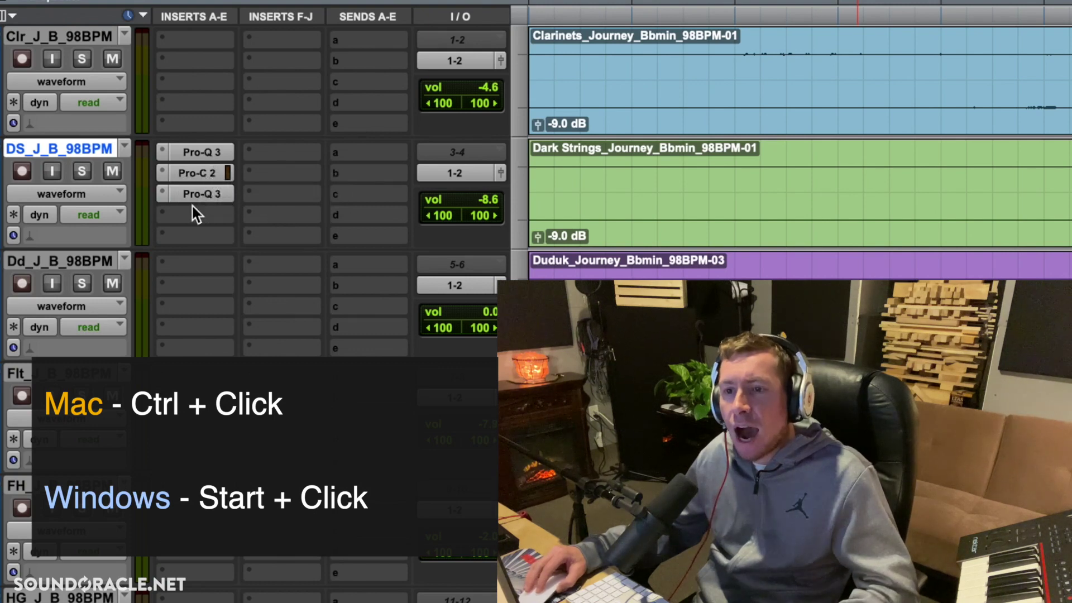
Copy Pro-Q 3 to insert slots A and B of the Duduk track, and bypass and re-enable all inserts on every track.
drag(193, 197, 198, 286)
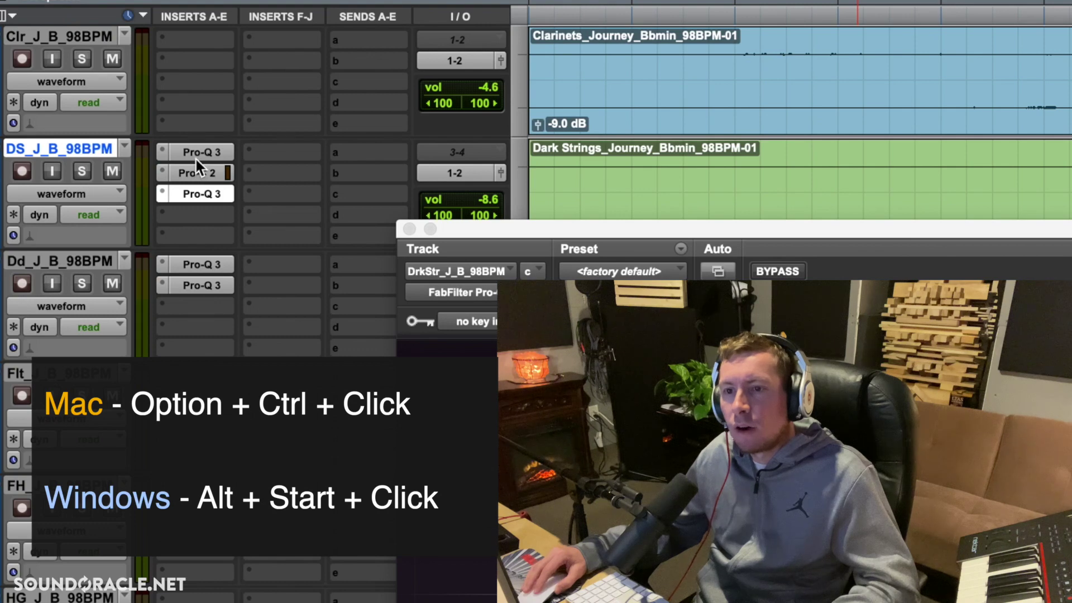
ctrl+alt+click(195, 156)
click(409, 229)
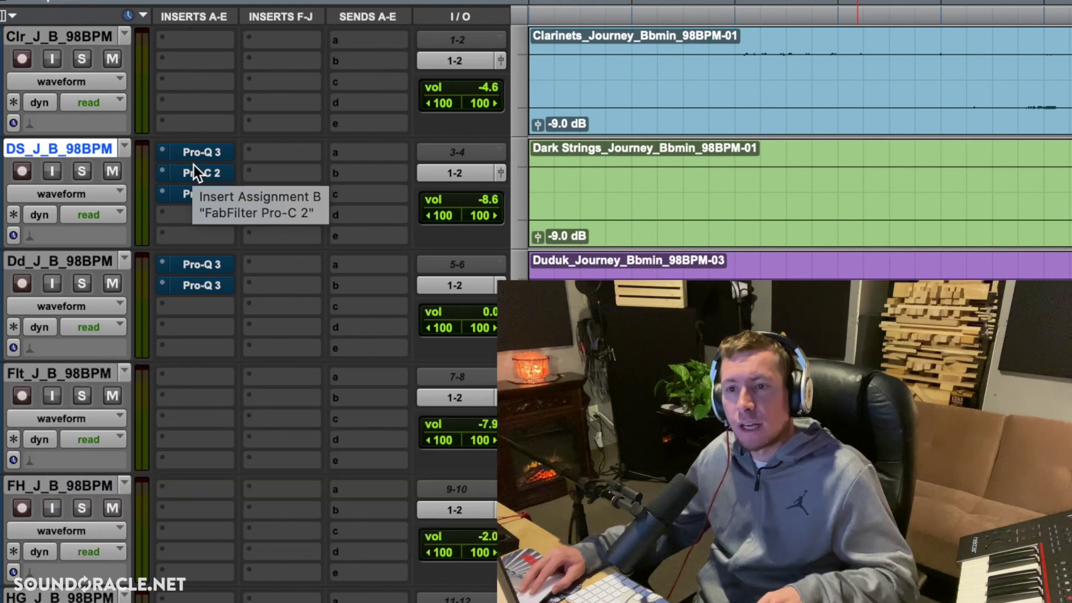
ctrl+alt+click(196, 156)
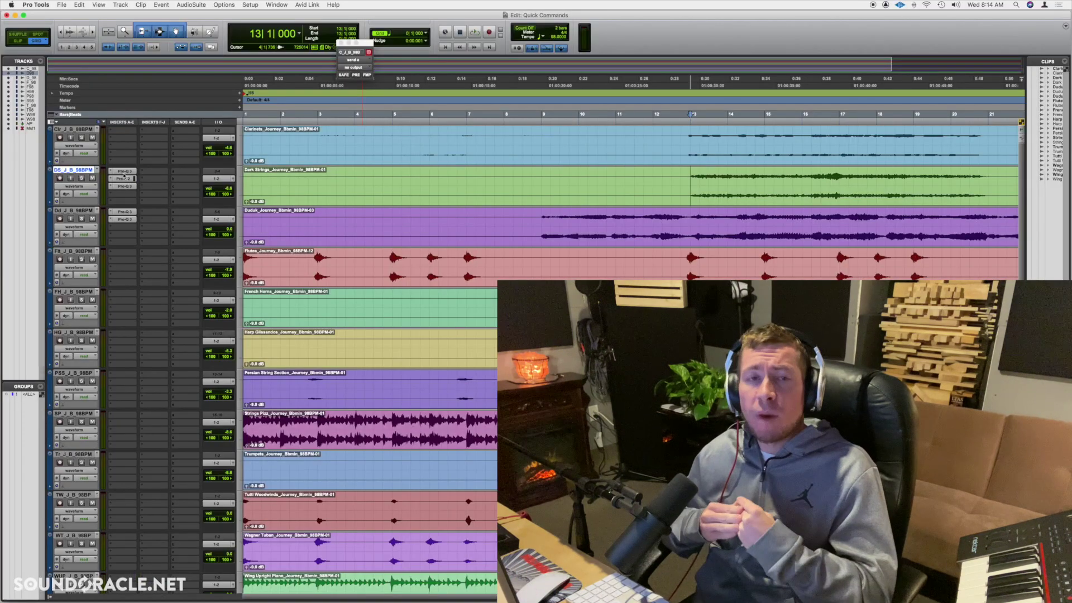